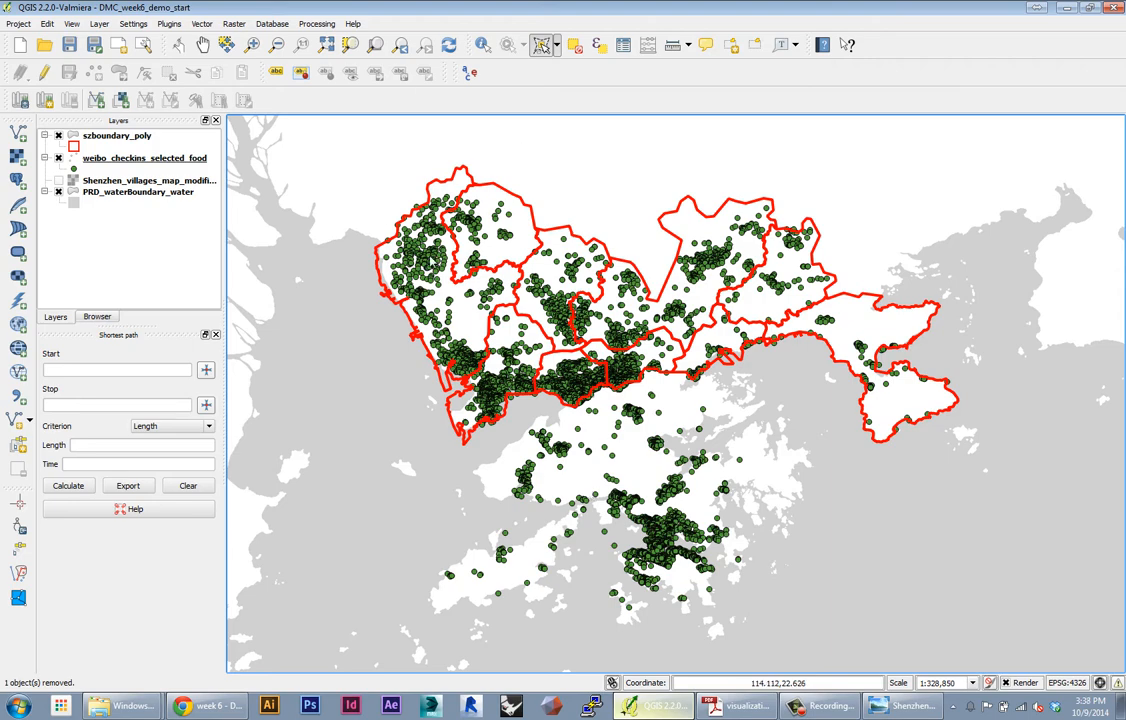
# Step: Hide the szboundary_poly and PRD_waterBoundary_water layers so only the check-in points are displayed
pyautogui.click(58, 135)
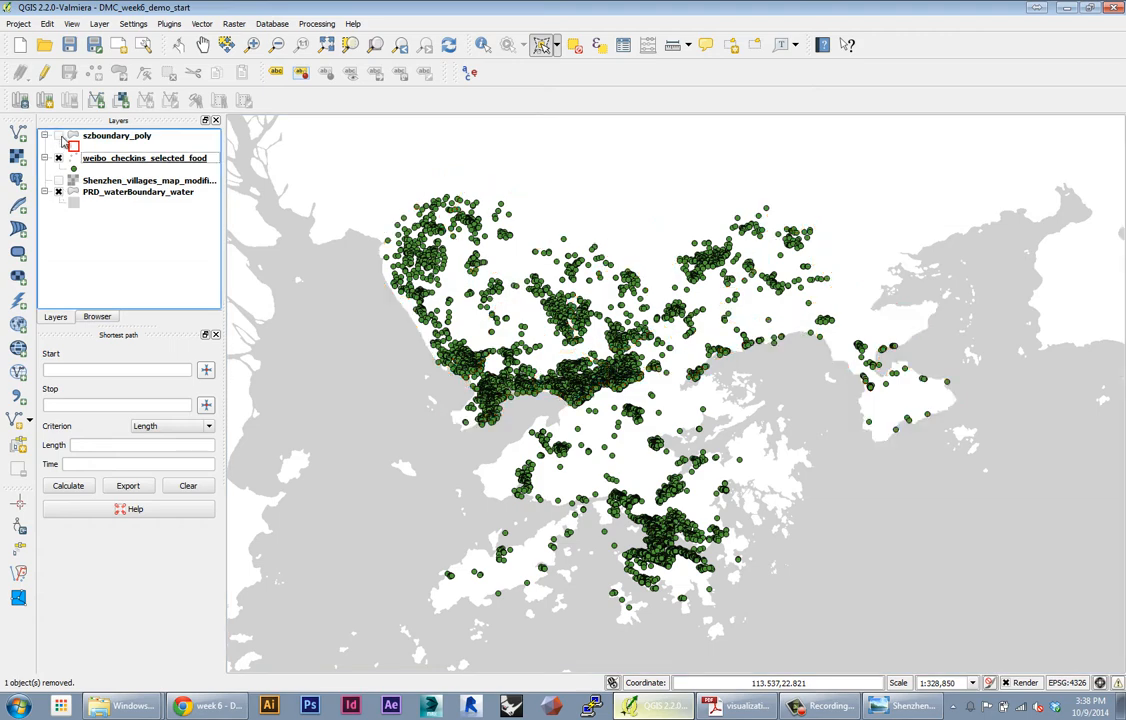
pyautogui.click(58, 135)
pyautogui.click(58, 135)
pyautogui.click(58, 192)
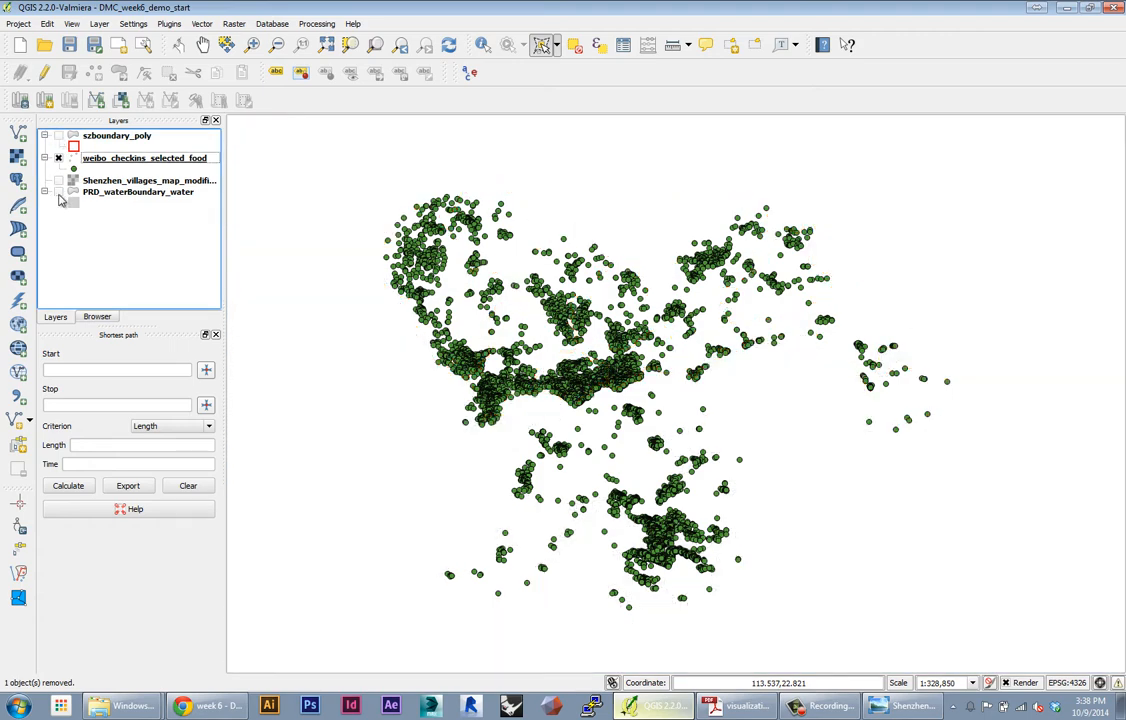
# Step: Set the project's coordinate reference system to World_Mercator (EPSG:54004)
pyautogui.click(17, 24)
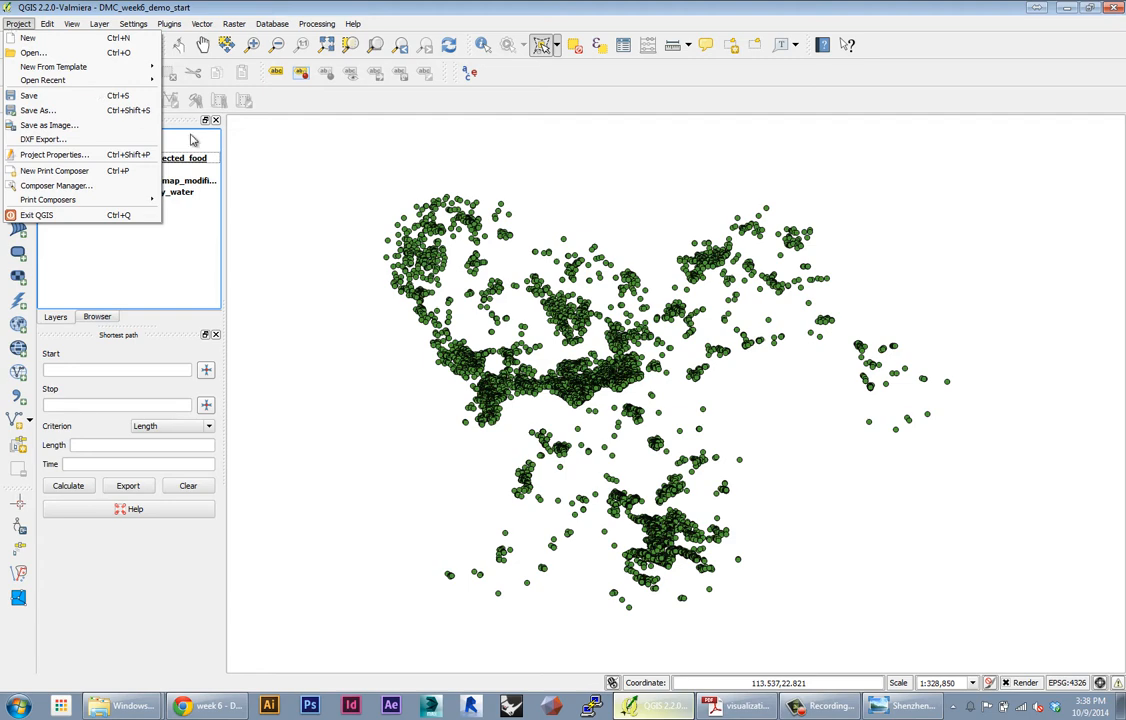
pyautogui.click(370, 11)
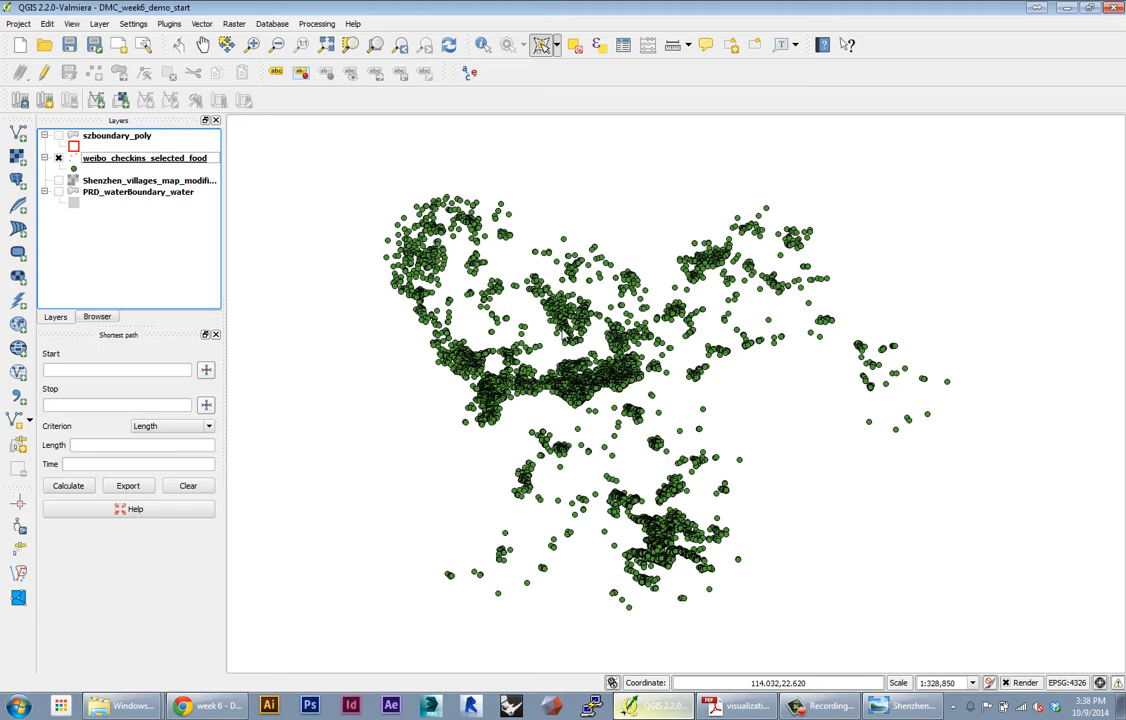
pyautogui.rightClick(103, 156)
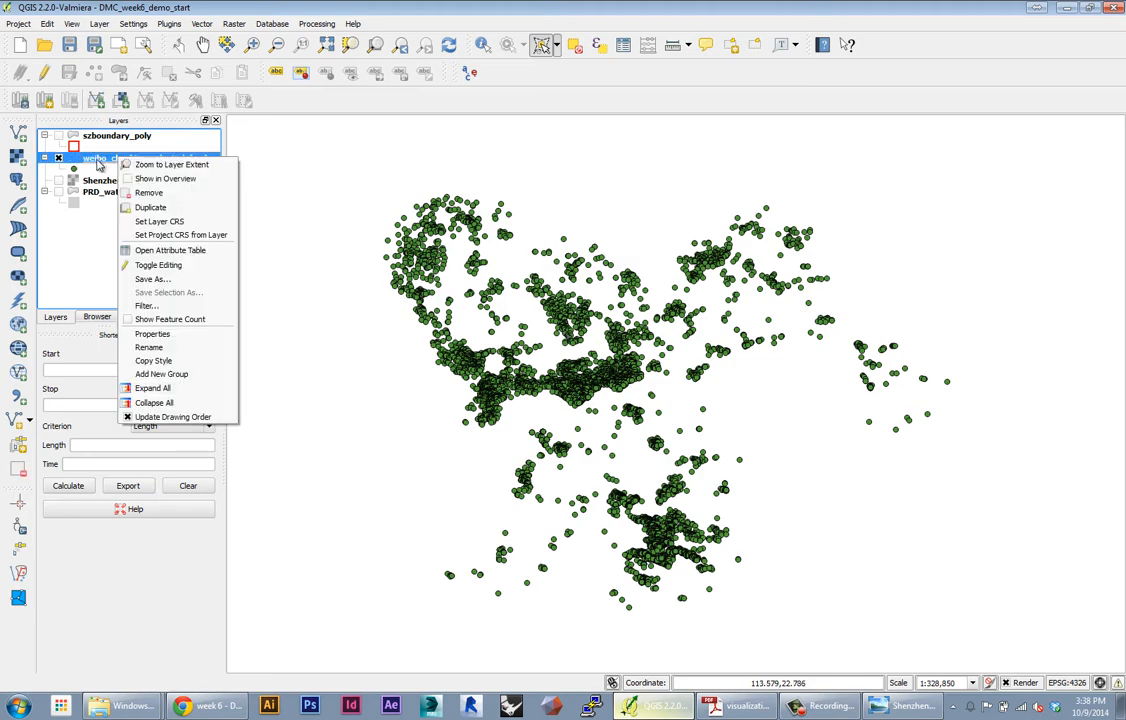
pyautogui.click(18, 23)
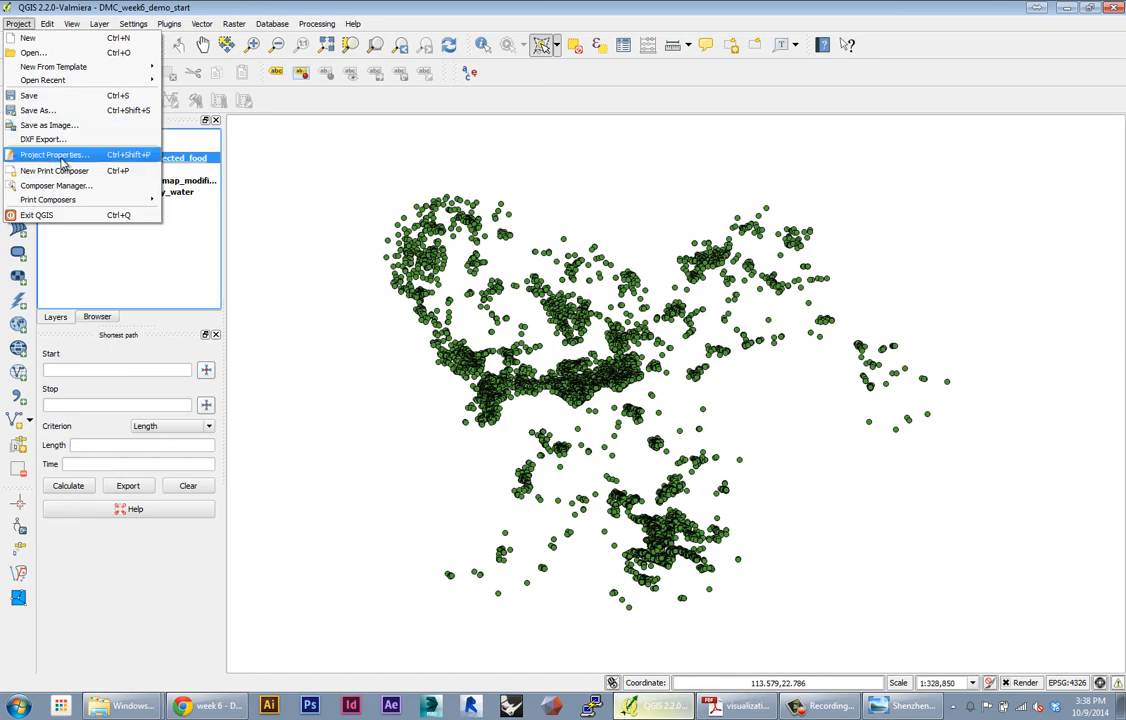
pyautogui.click(90, 148)
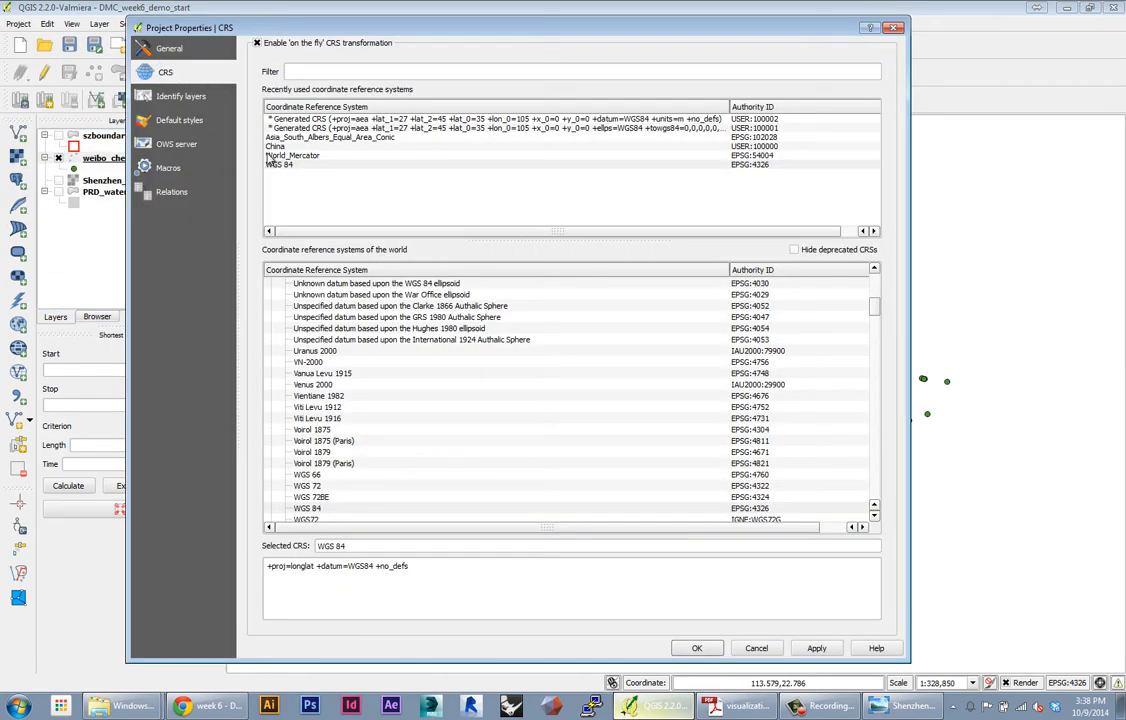
pyautogui.click(287, 157)
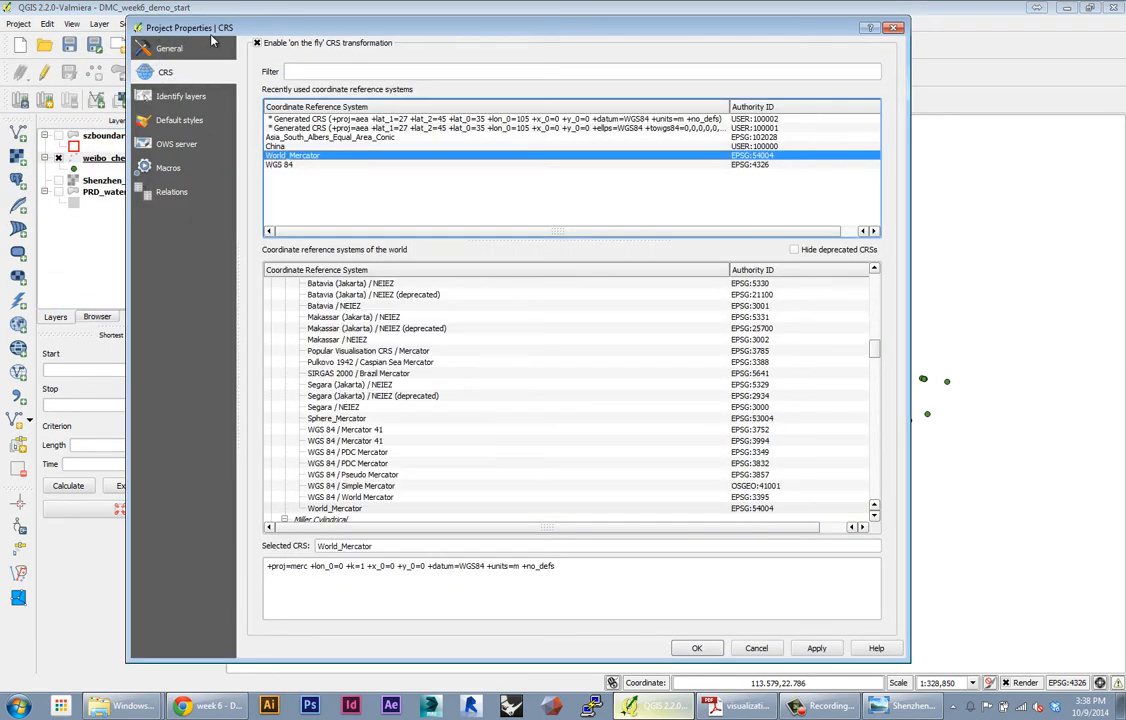
pyautogui.press('Return')
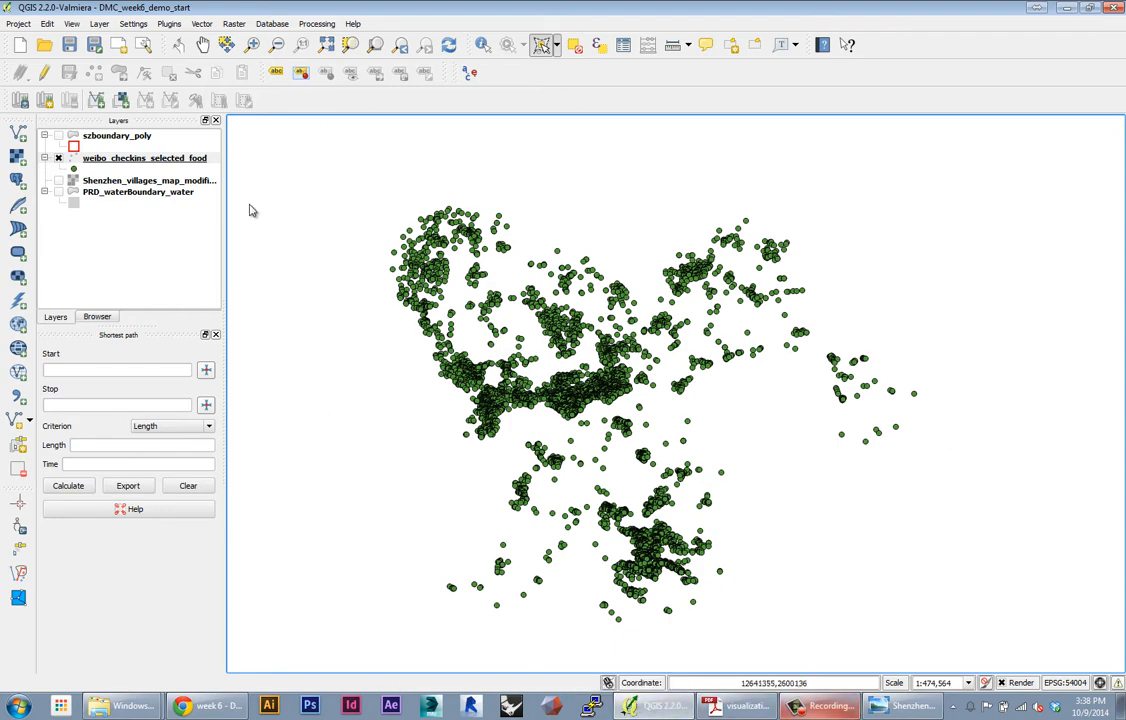
# Step: Start exporting the weibo_checkins_selected_food layer as an ESRI Shapefile on the Desktop, named weibo_checkins_selected_food_project.shp
pyautogui.rightClick(139, 163)
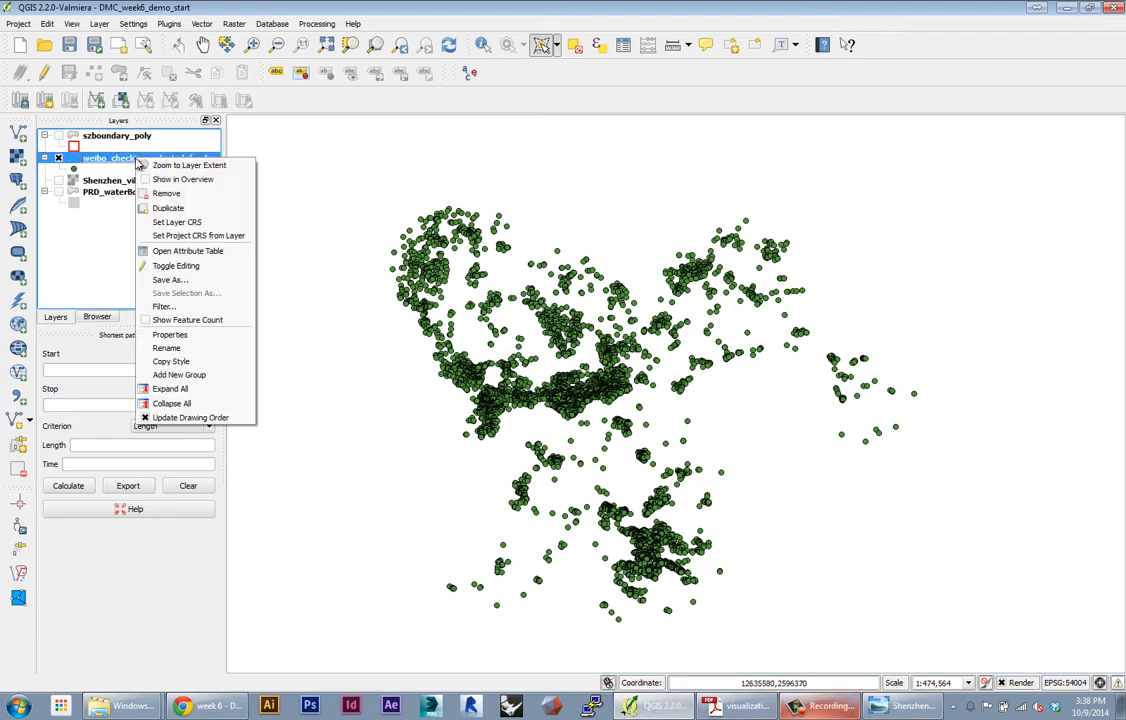
pyautogui.click(175, 302)
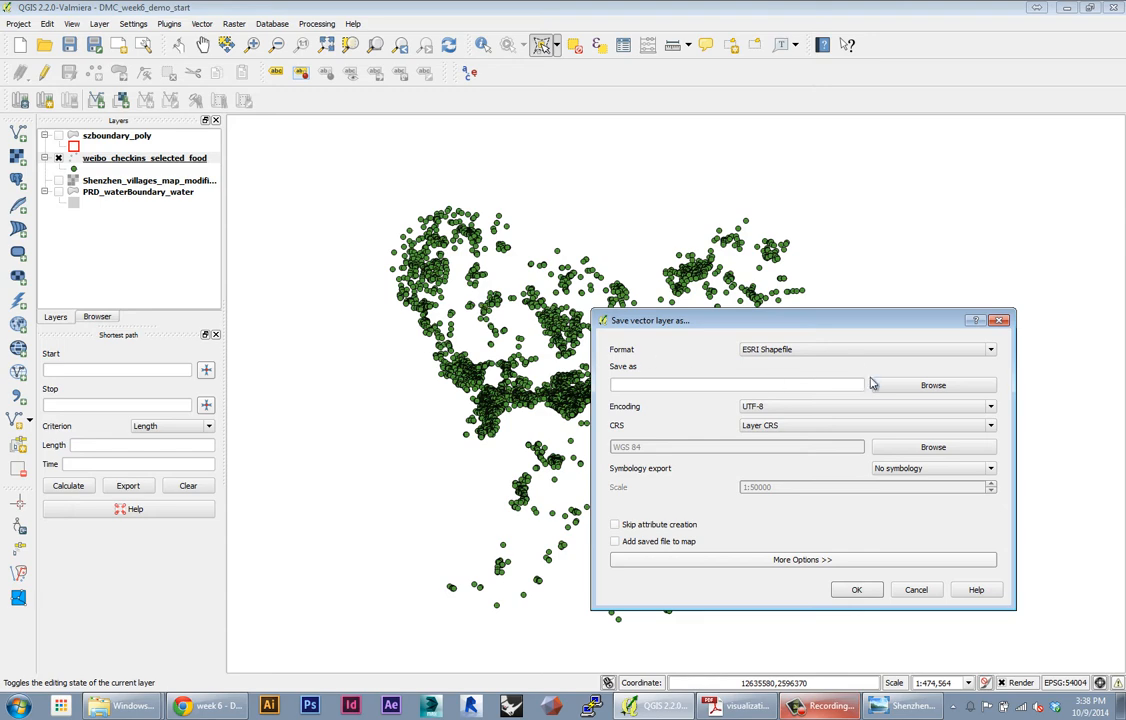
pyautogui.click(880, 385)
pyautogui.click(590, 470)
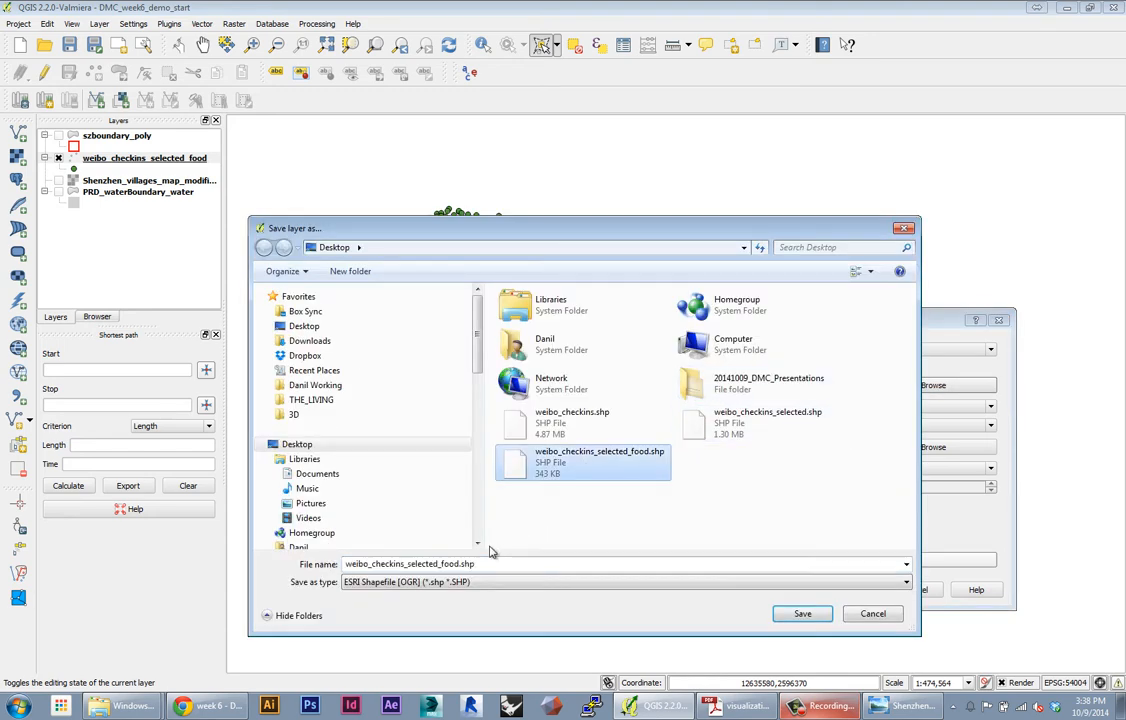
pyautogui.write('_project')
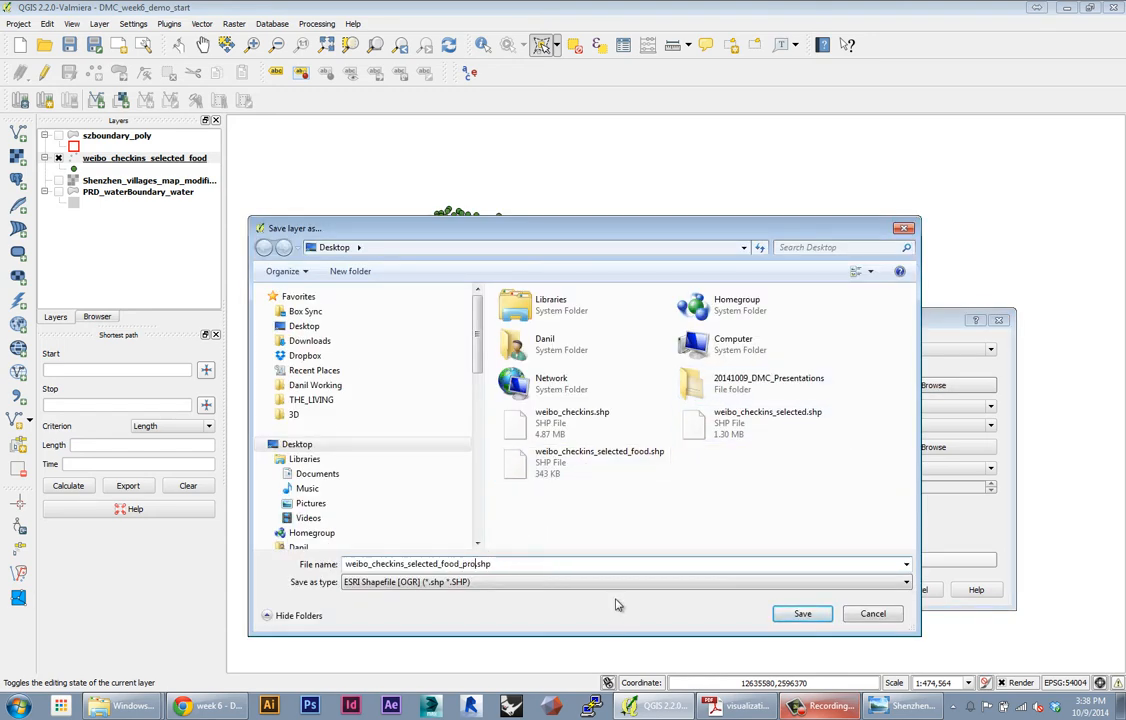
pyautogui.press('Return')
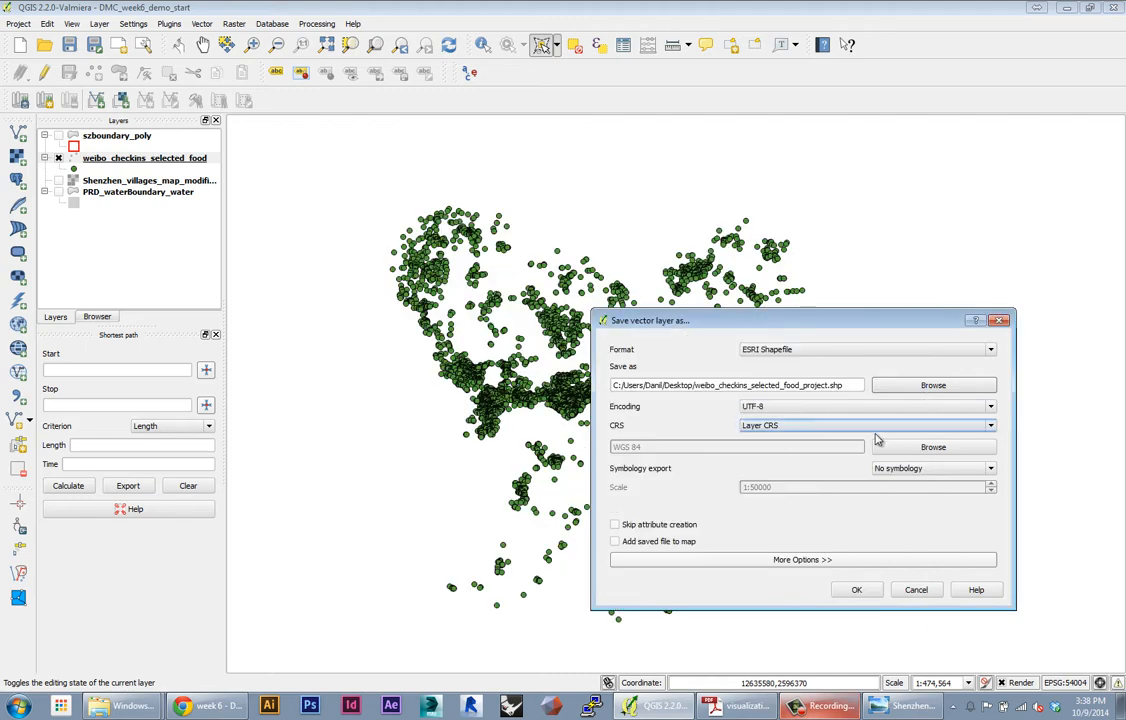
# Step: Set the export's CRS to World_Mercator, have the saved file added to the map, and save the shapefile
pyautogui.click(933, 447)
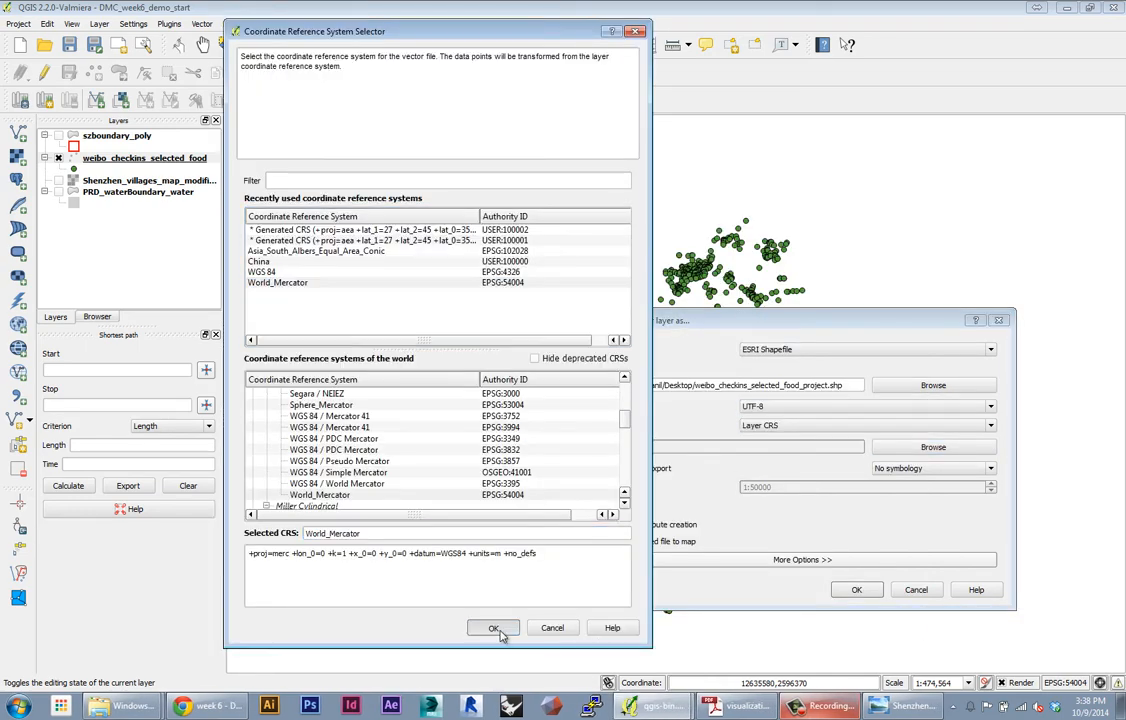
pyautogui.click(495, 628)
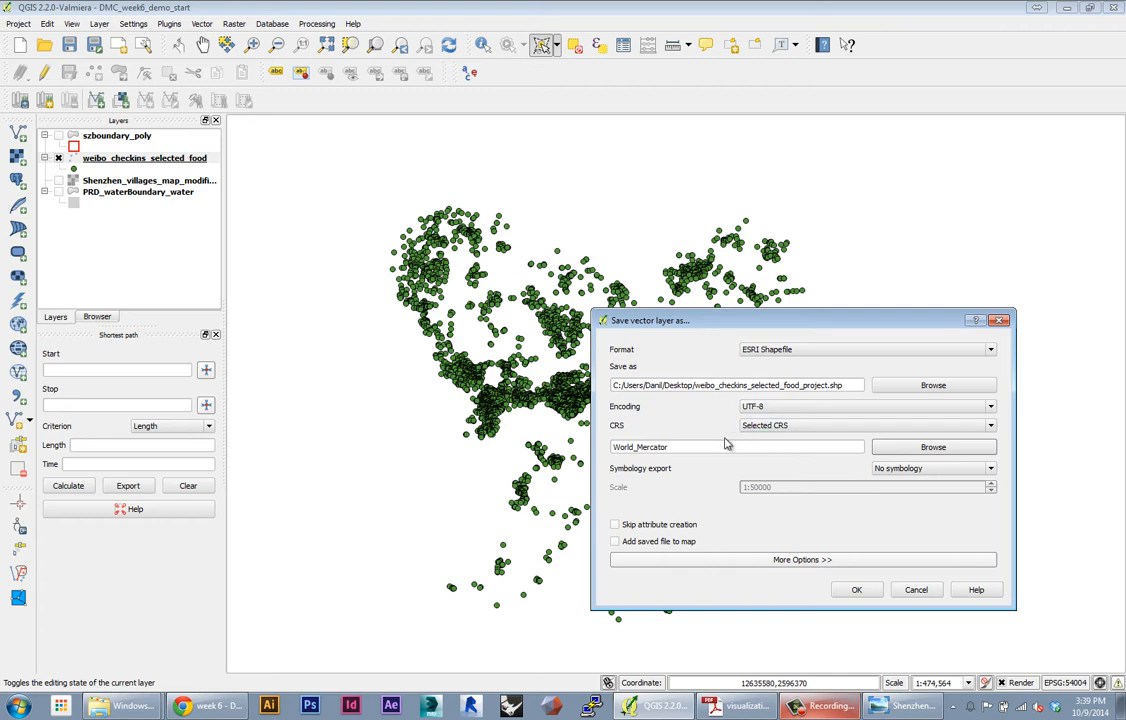
pyautogui.click(646, 543)
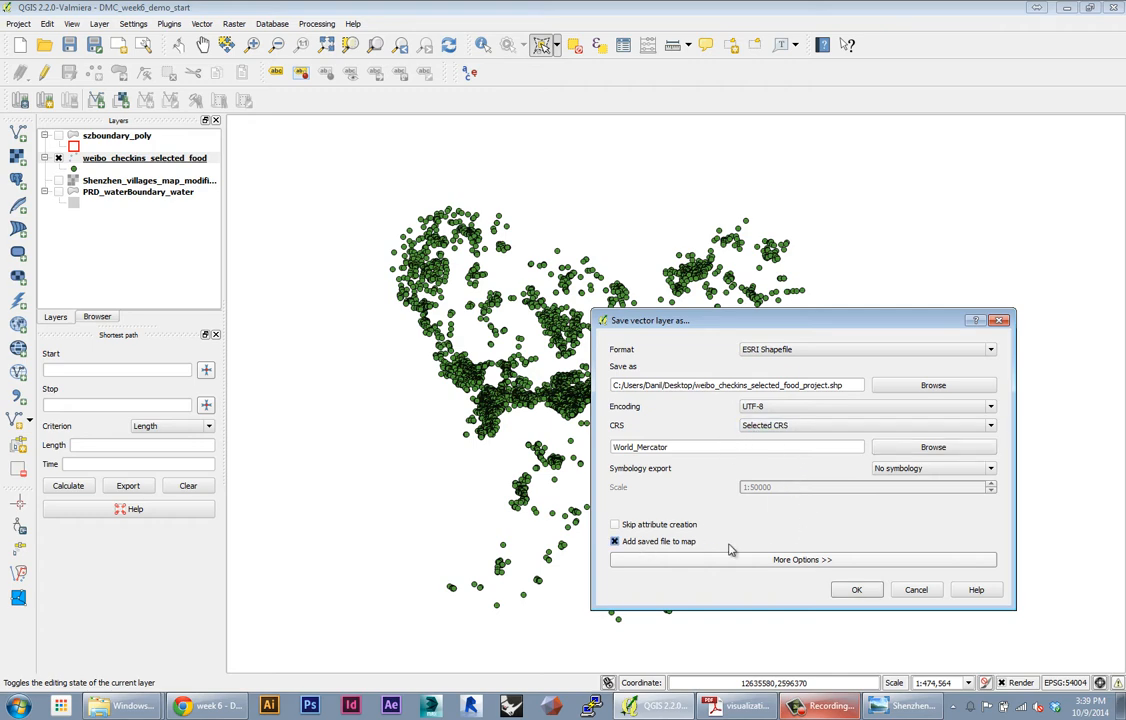
pyautogui.click(855, 590)
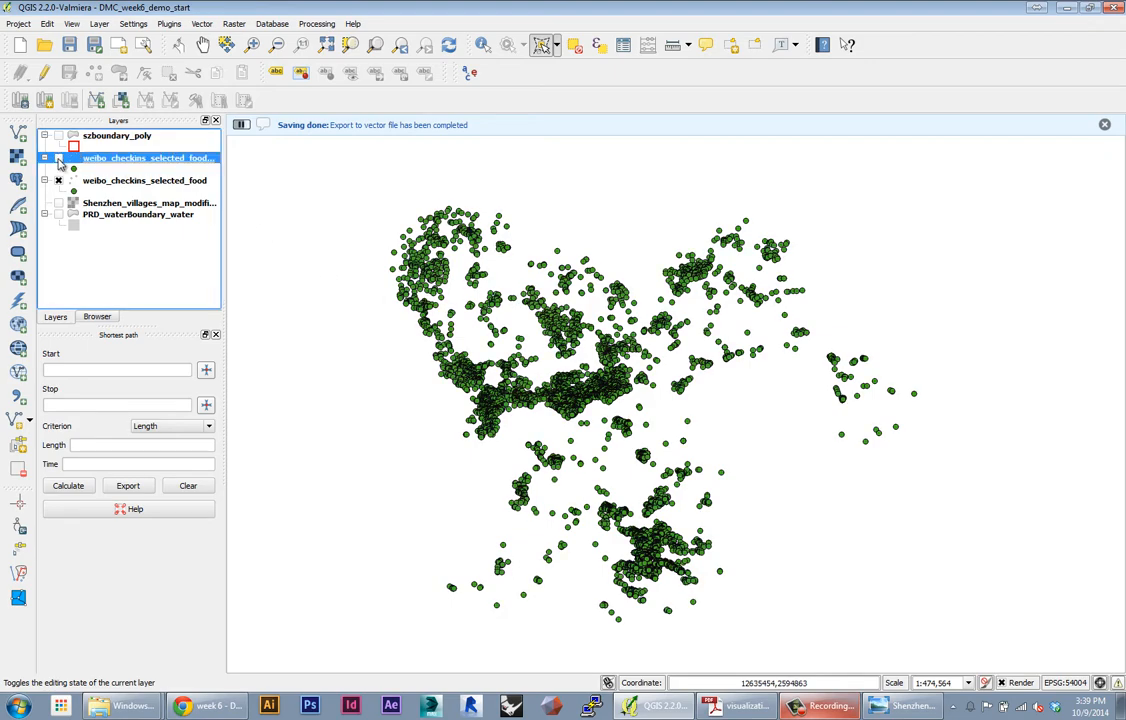
# Step: Check the project's coordinate reference system in the project properties and toggle the visibility of the new projected check-ins layer
pyautogui.doubleClick(60, 163)
pyautogui.click(576, 500)
pyautogui.click(18, 23)
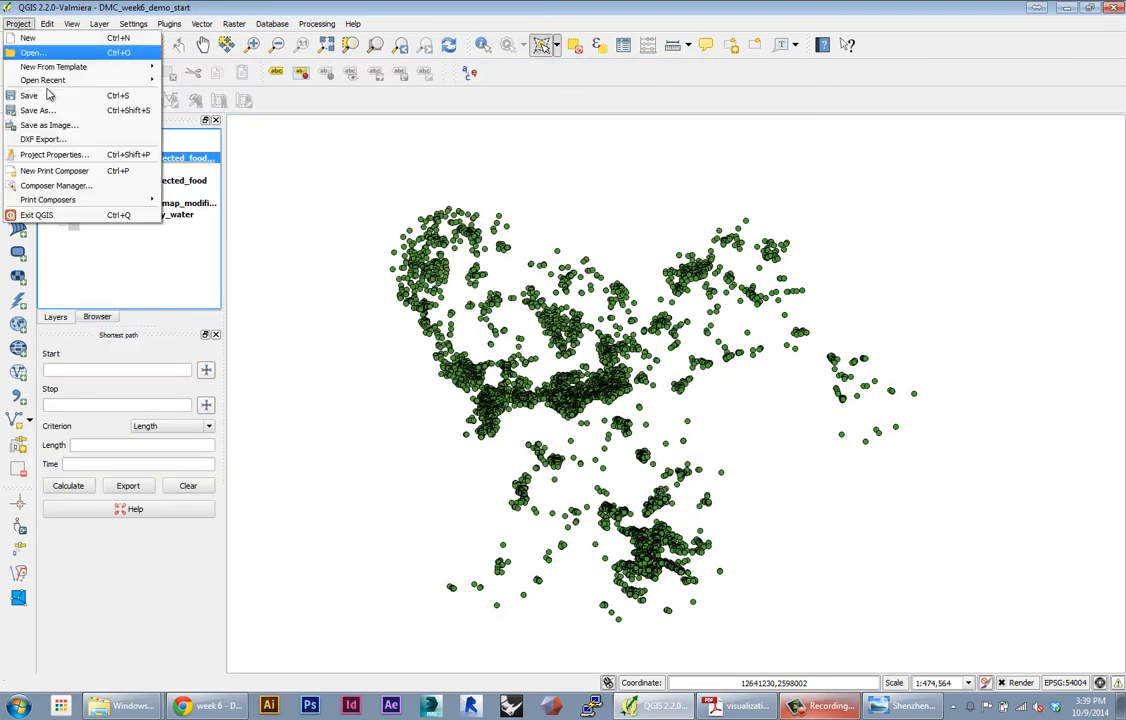
pyautogui.click(60, 154)
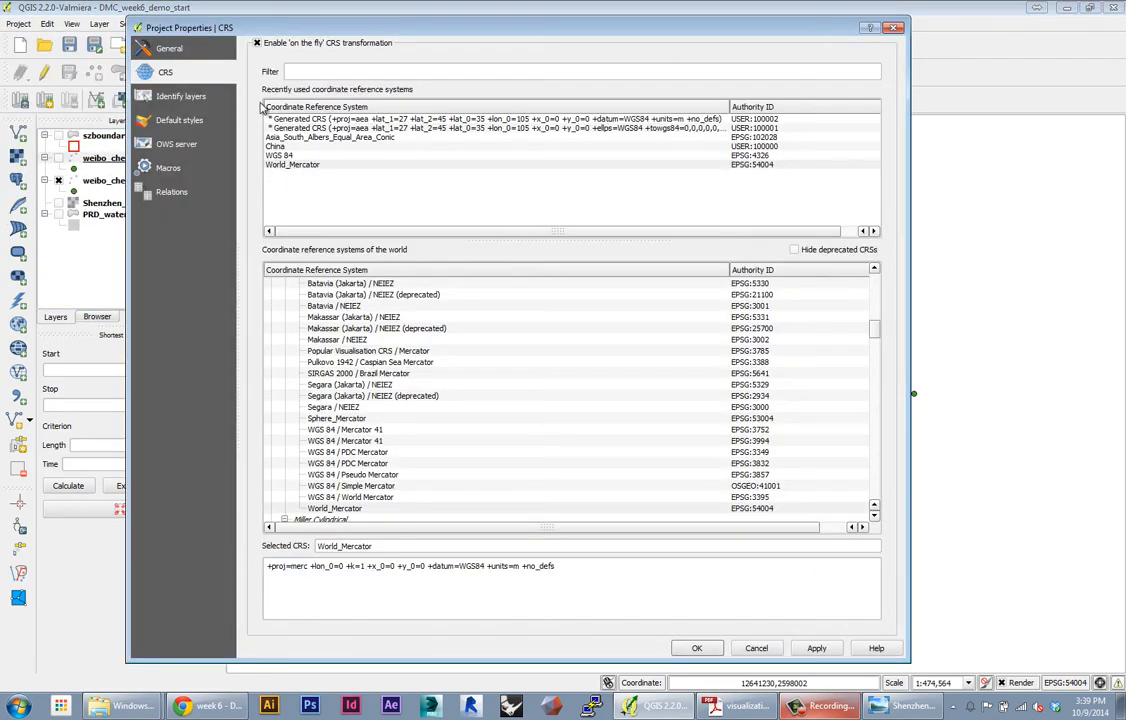
pyautogui.click(697, 648)
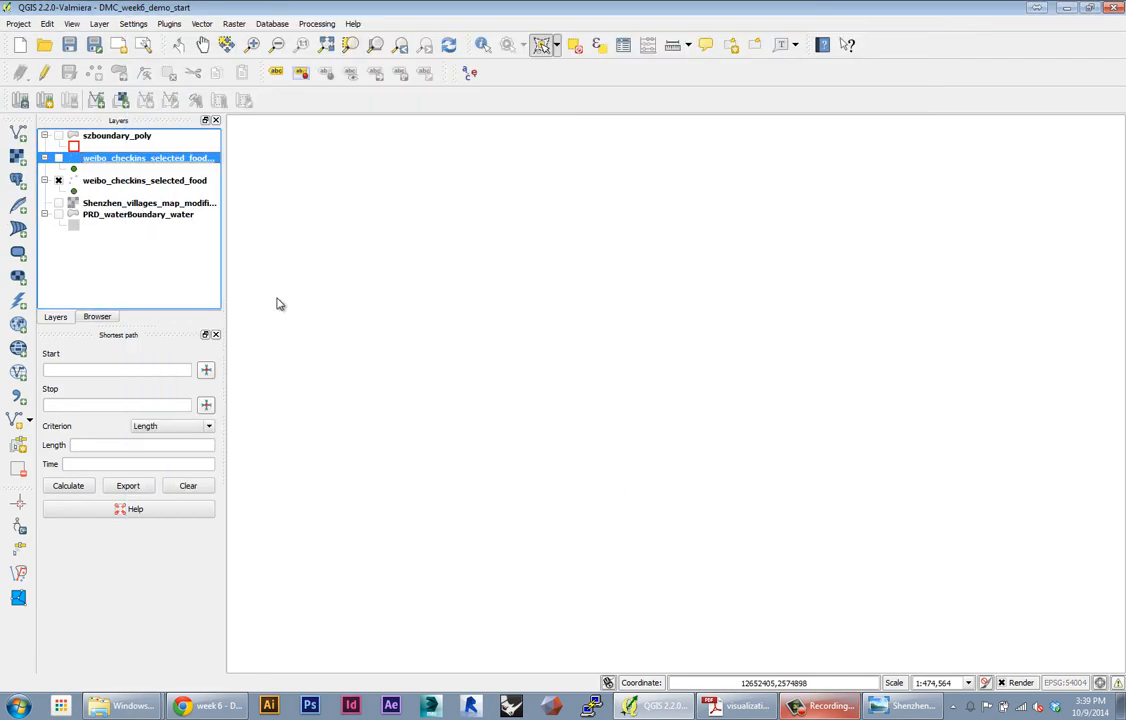
pyautogui.click(58, 158)
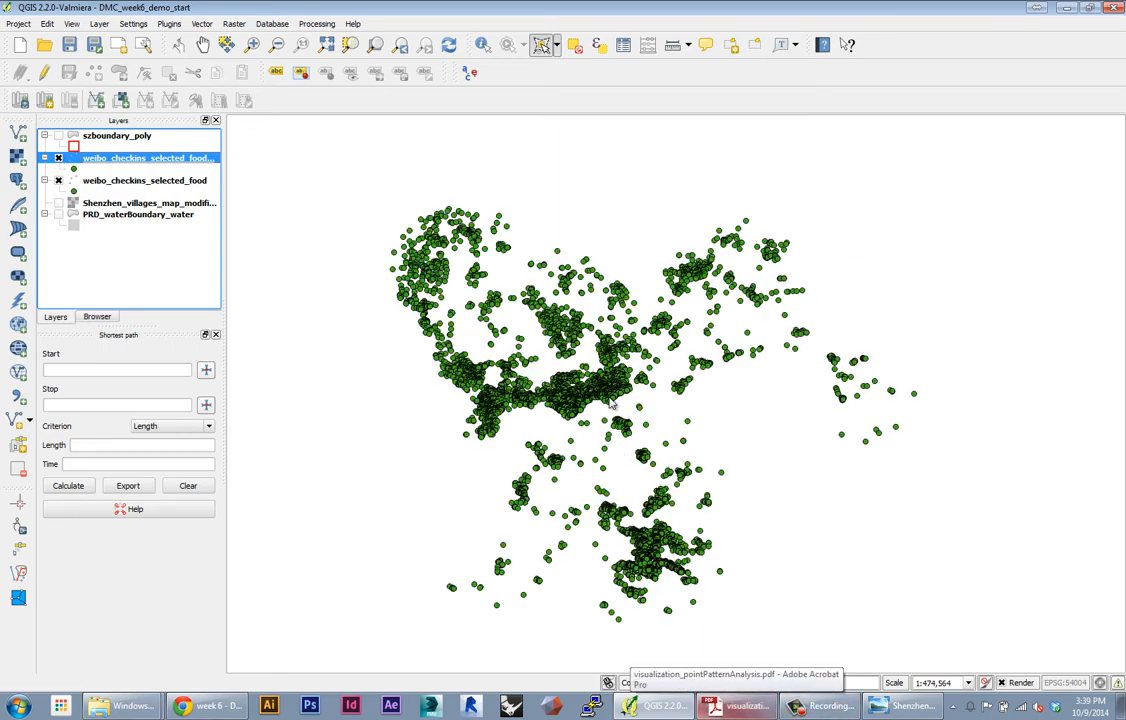
pyautogui.click(736, 453)
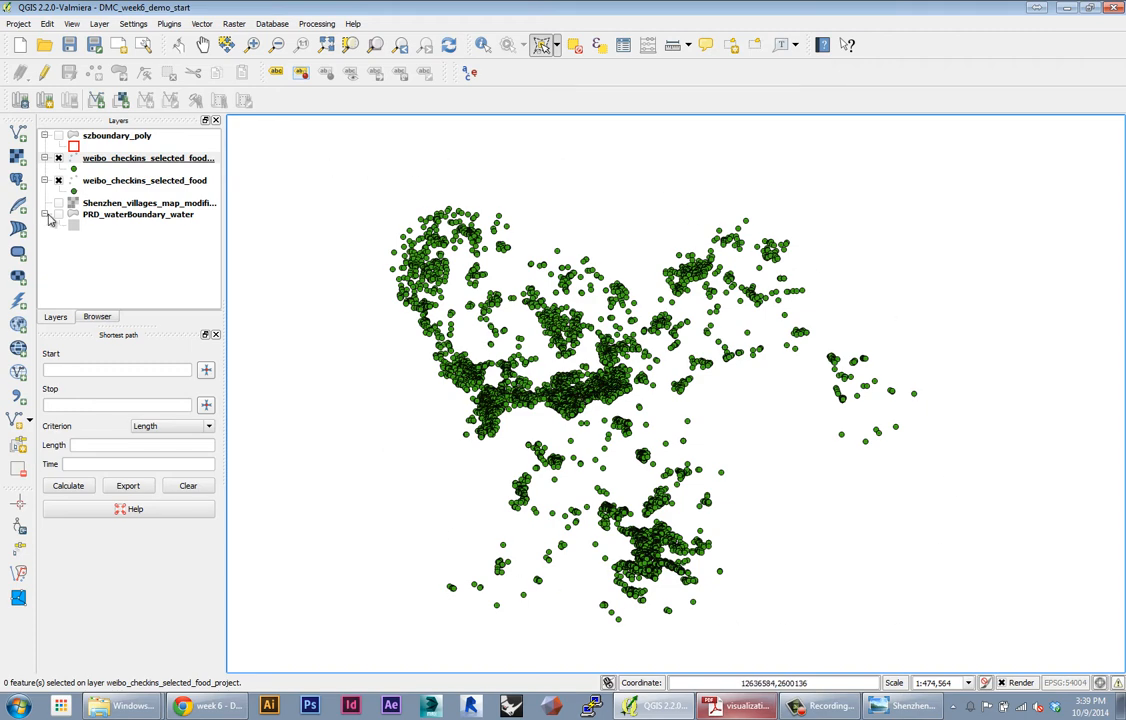
pyautogui.click(228, 26)
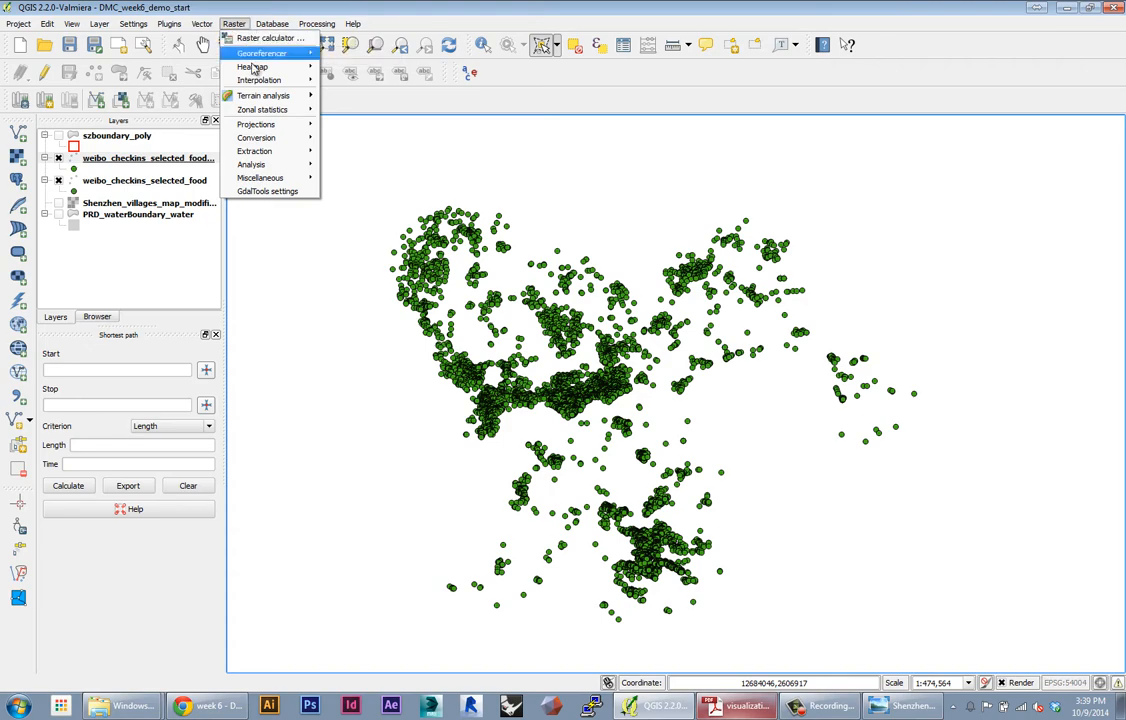
pyautogui.click(216, 30)
pyautogui.click(240, 24)
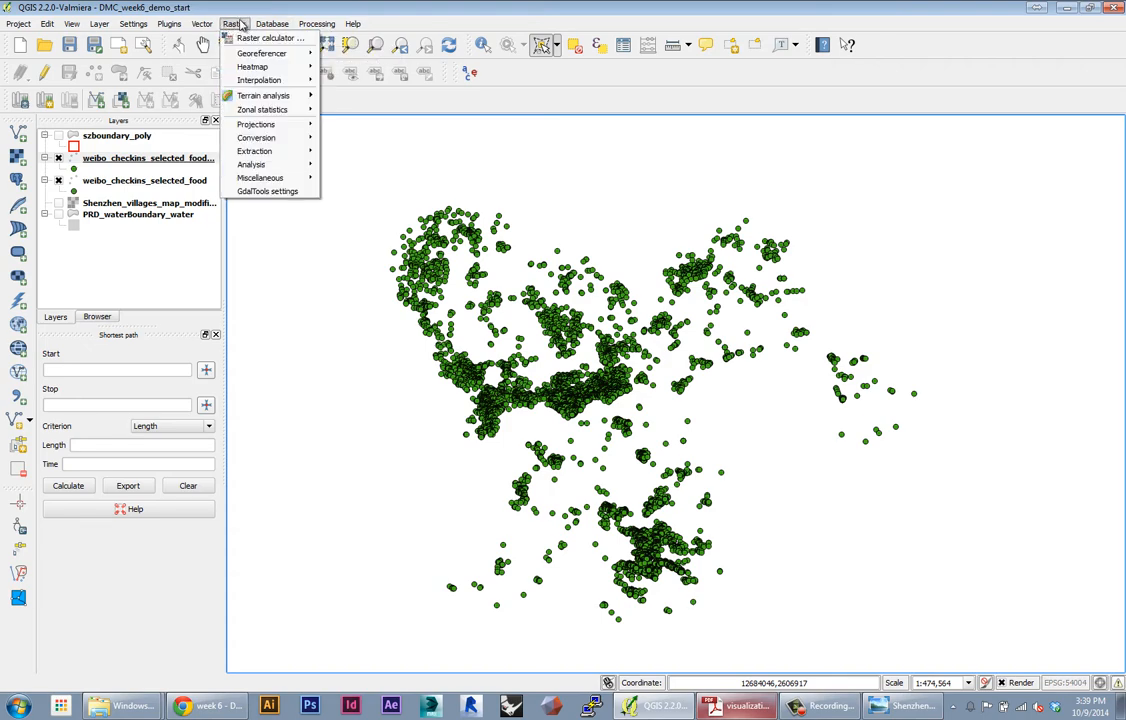
pyautogui.moveTo(252, 68)
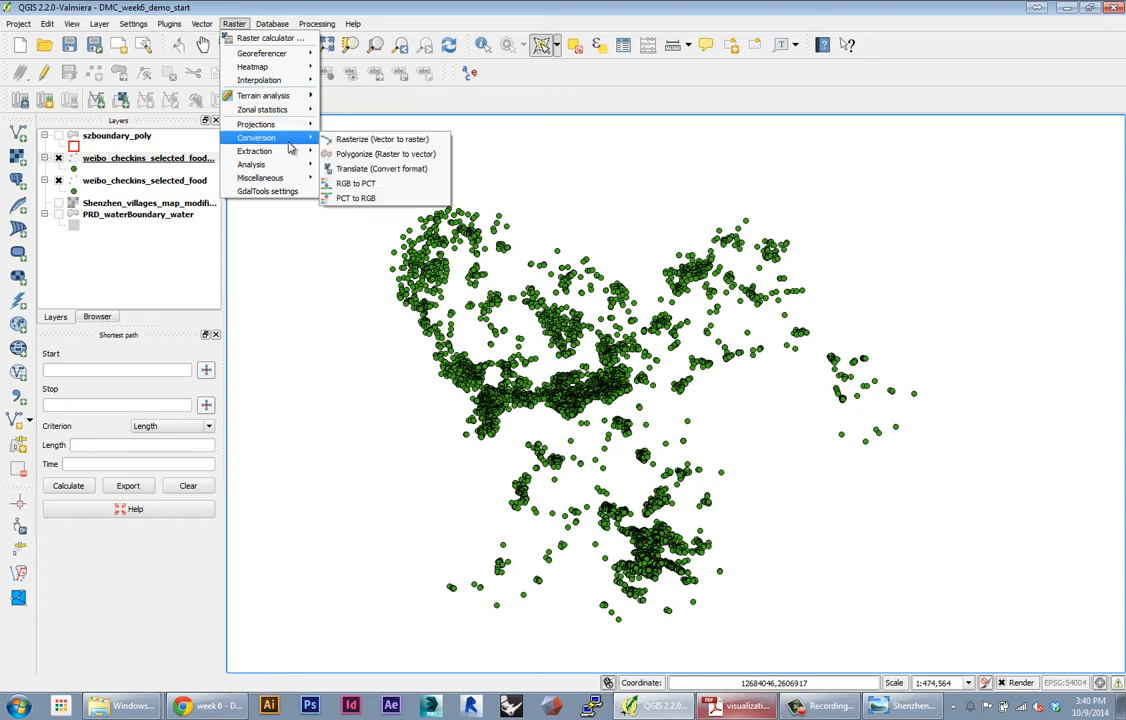
pyautogui.moveTo(286, 167)
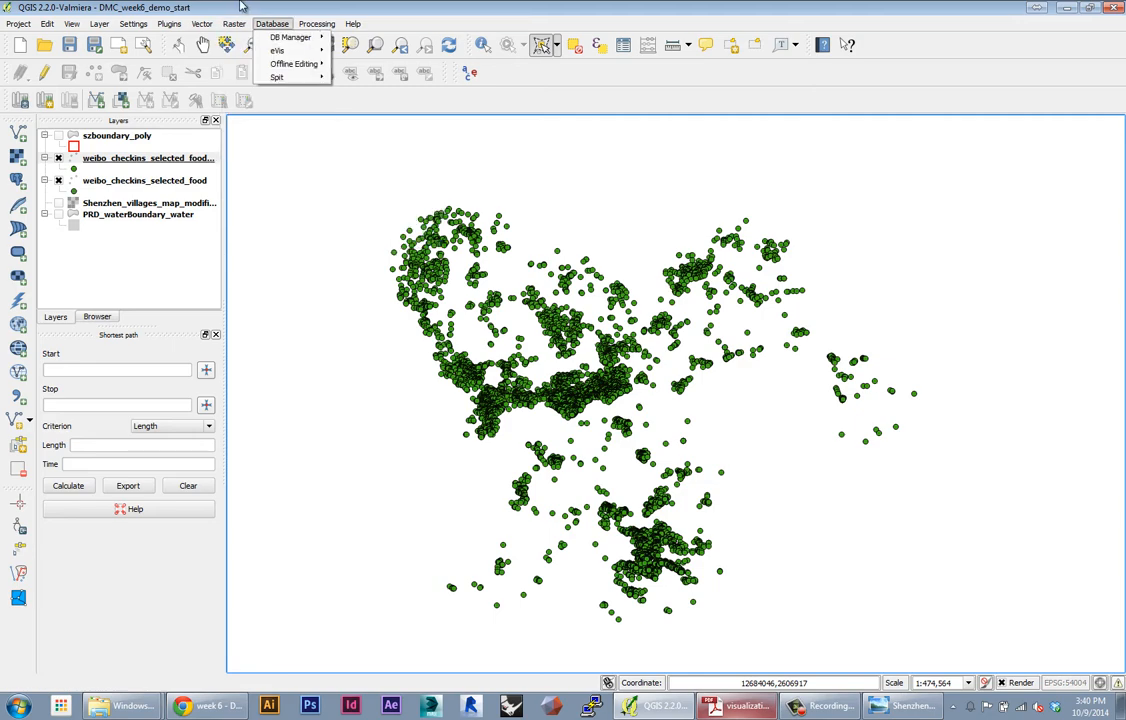
# Step: Search the plugin manager for the Heatmap plugin to check that it is installed and enabled
pyautogui.moveTo(168, 23)
pyautogui.click(196, 42)
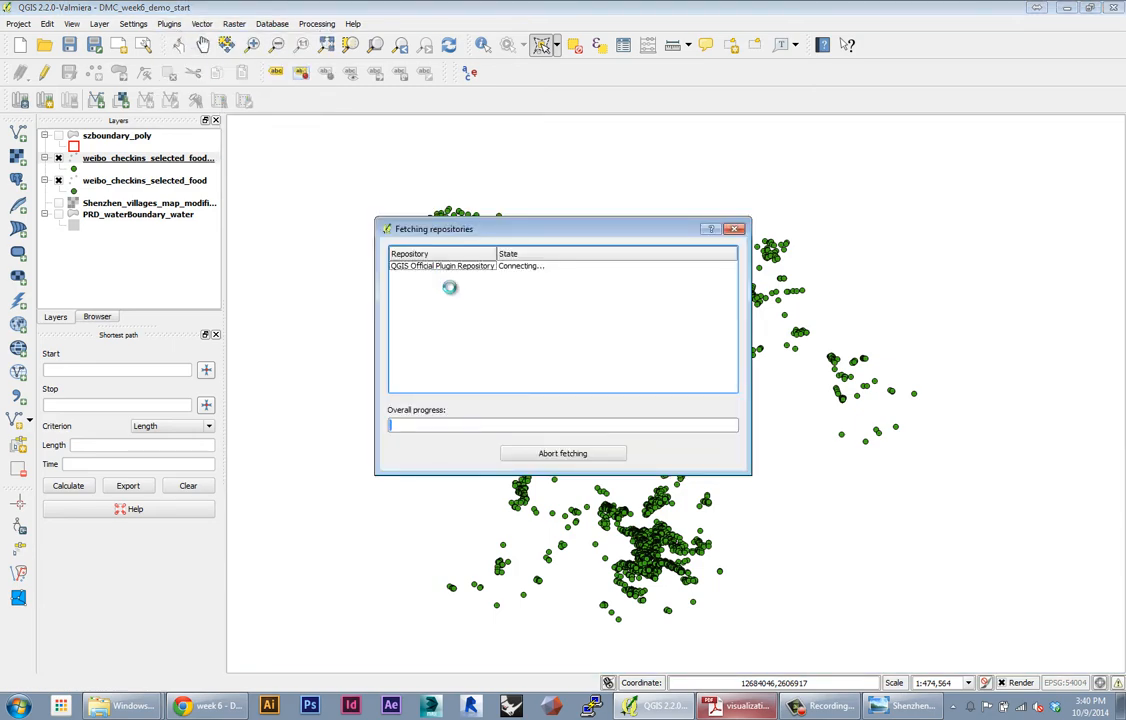
pyautogui.write('heatma')
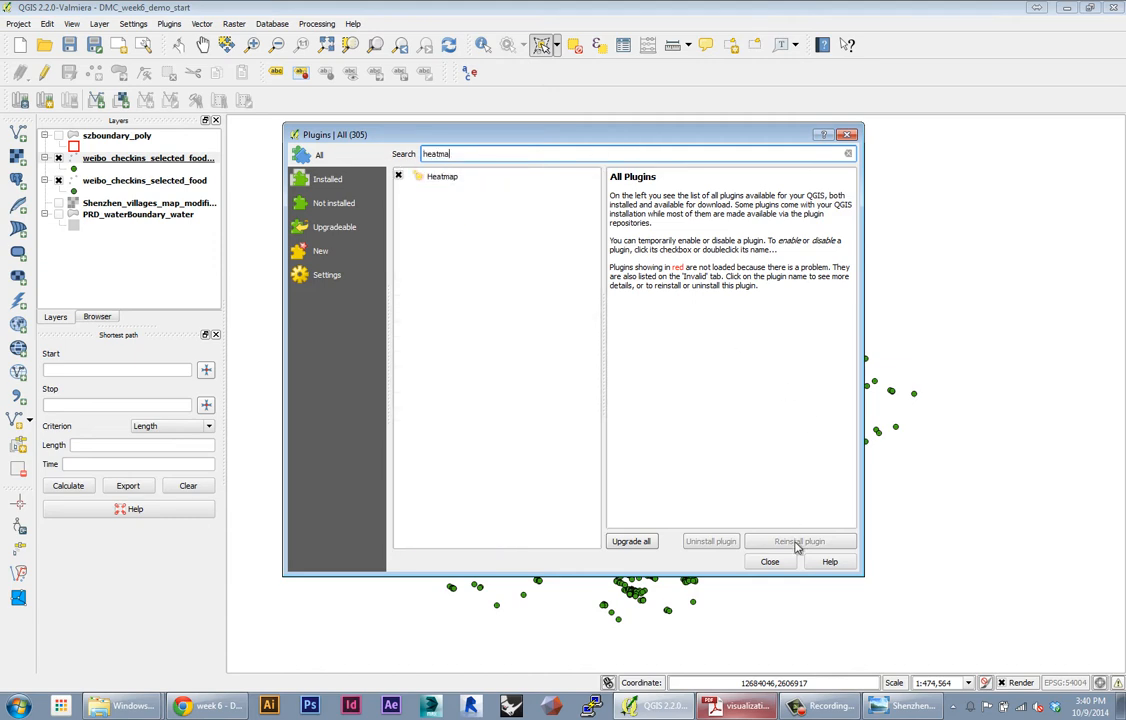
pyautogui.click(769, 561)
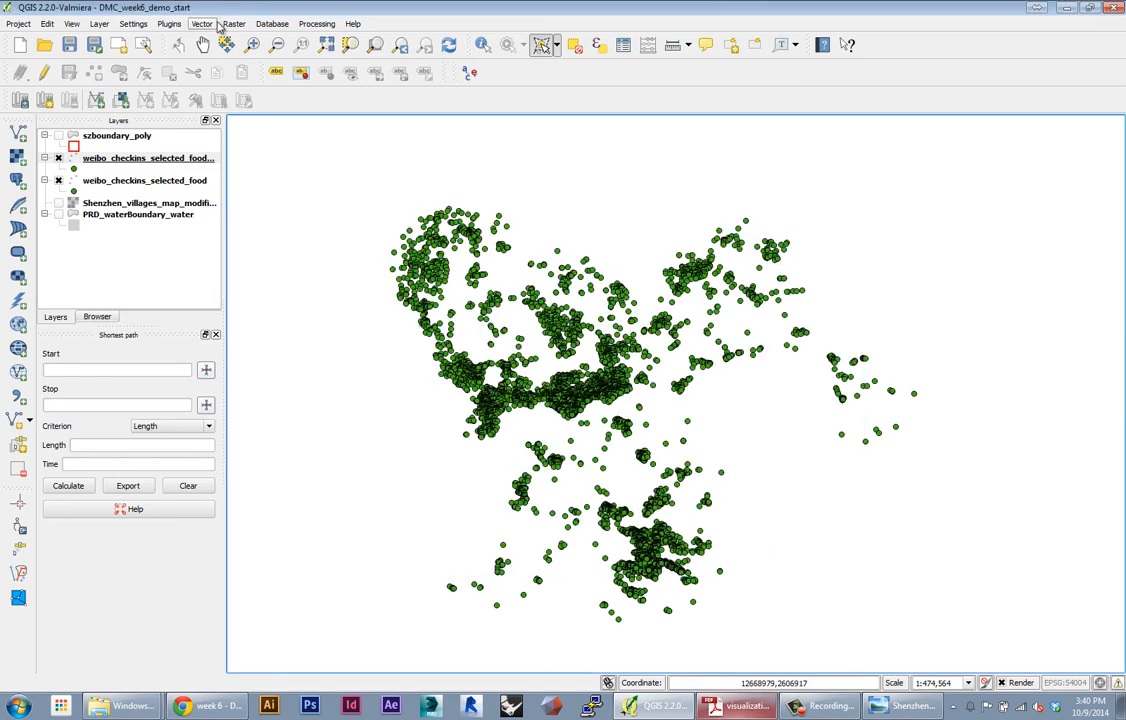
# Step: Open the Heatmap tool and choose weibo_checkins_selected_food_project as the input point layer
pyautogui.click(233, 23)
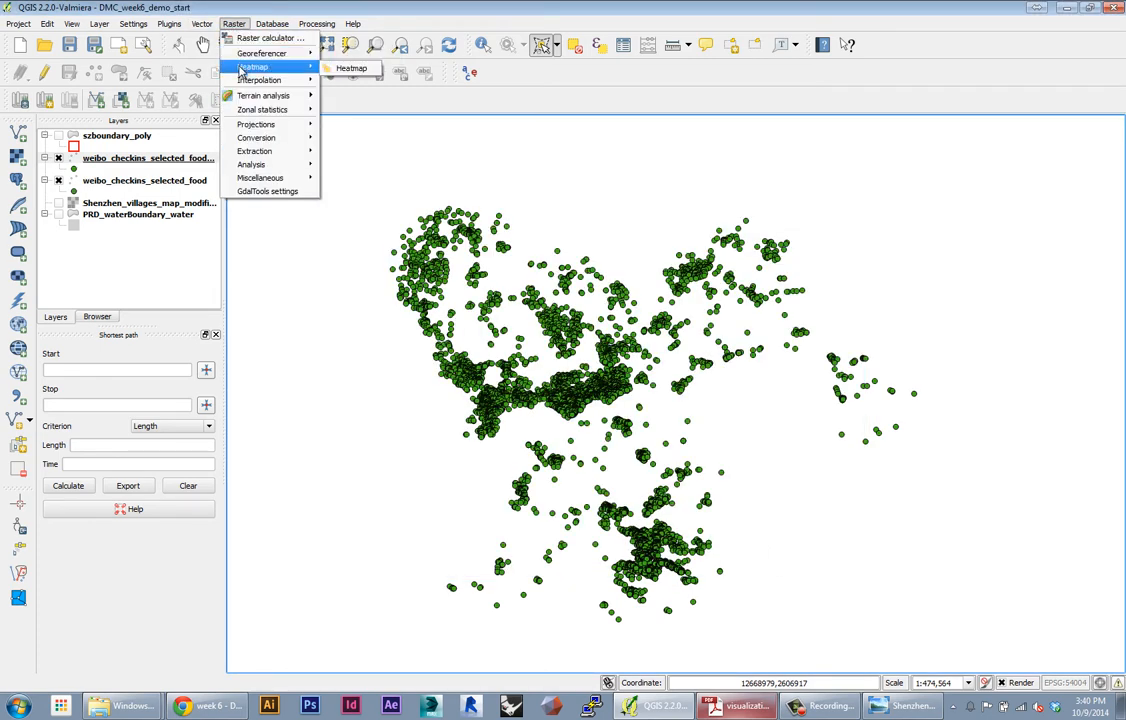
pyautogui.click(330, 67)
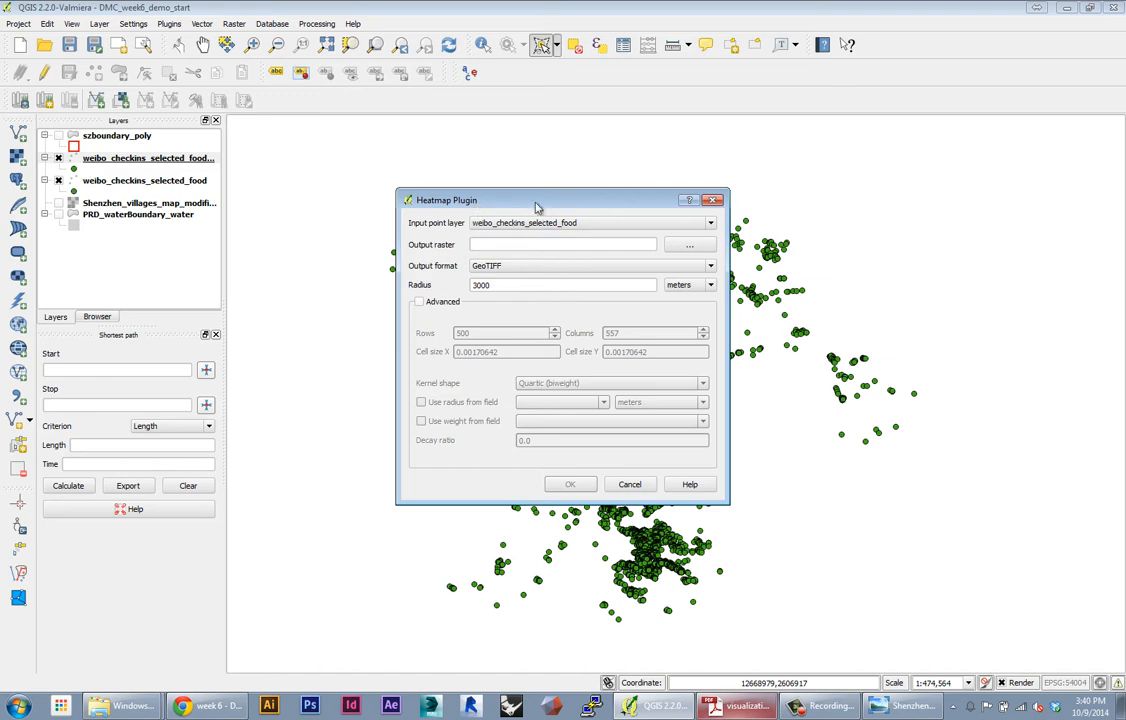
pyautogui.moveTo(533, 206); pyautogui.dragTo(672, 190)
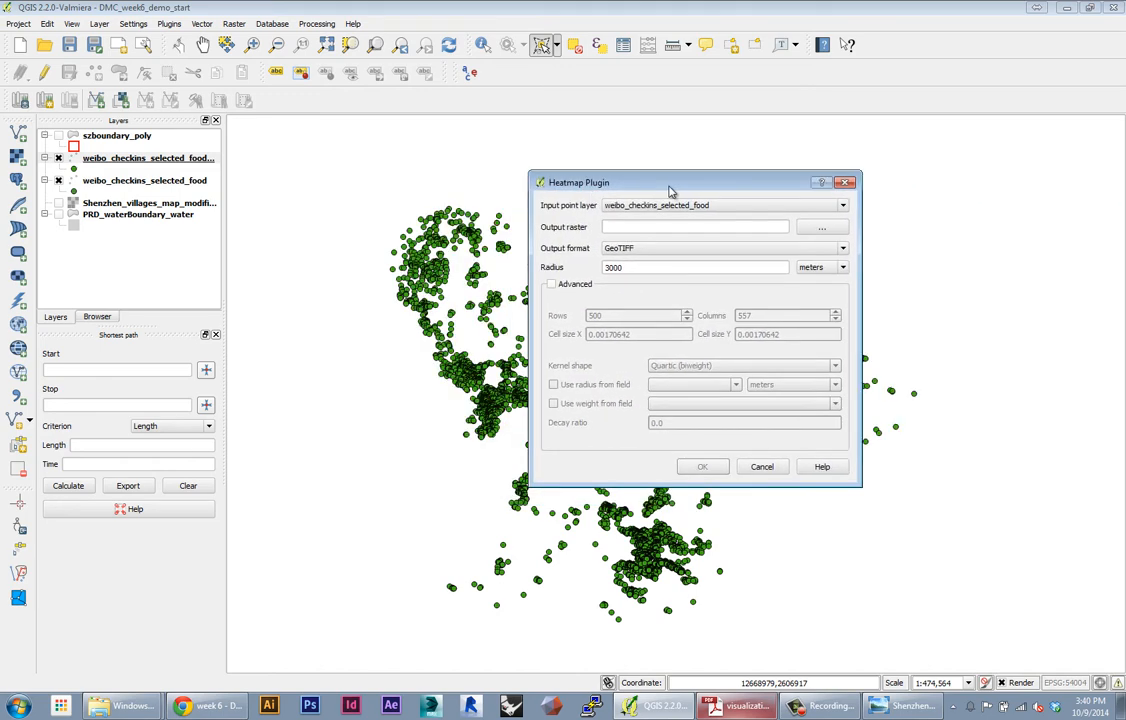
pyautogui.click(610, 205)
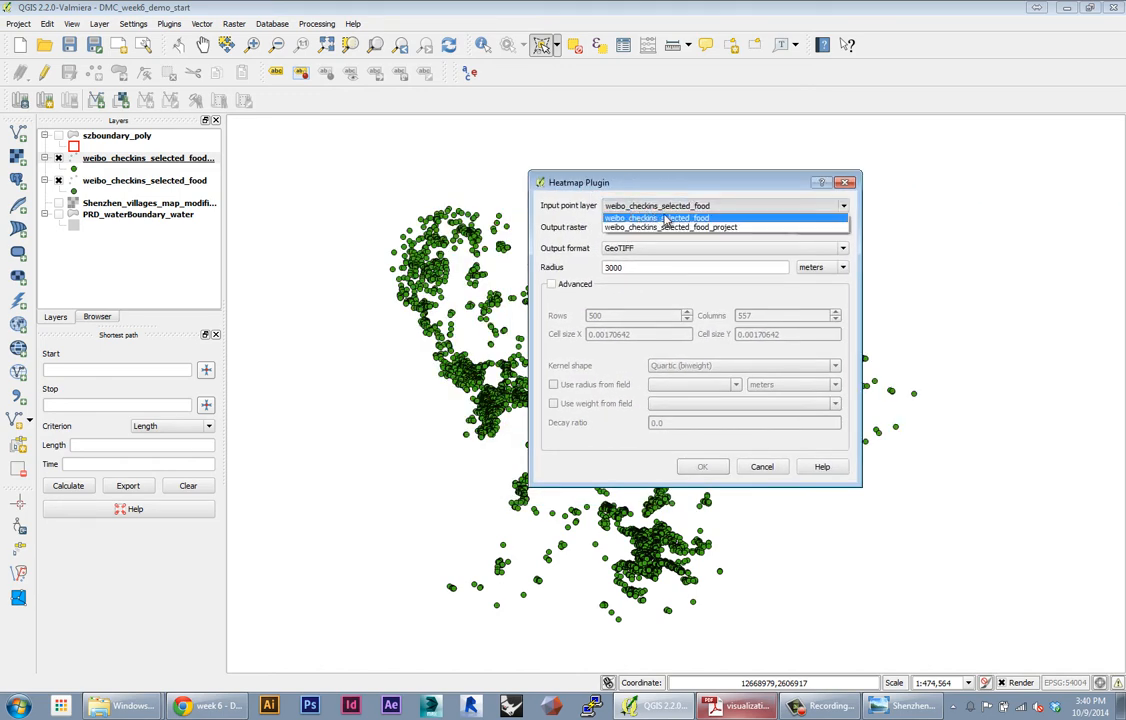
pyautogui.click(672, 227)
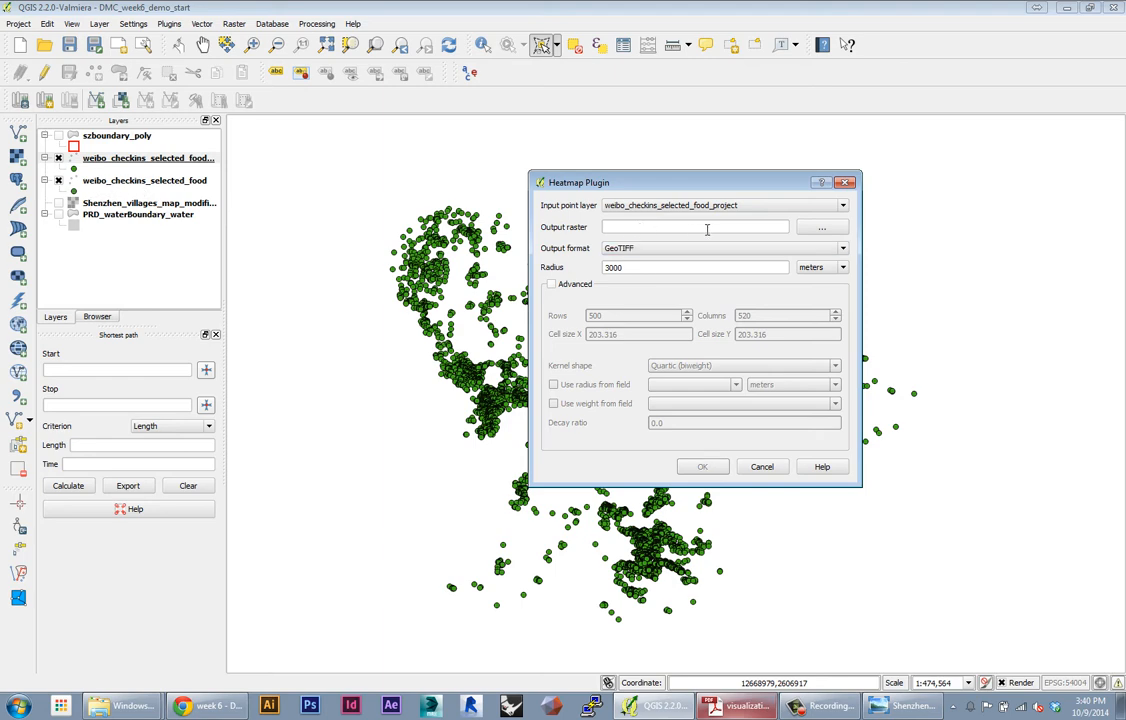
# Step: Set the output raster to a file named heatmap on the Desktop
pyautogui.click(822, 227)
pyautogui.moveTo(782, 201); pyautogui.dragTo(682, 194)
pyautogui.moveTo(581, 400); pyautogui.dragTo(586, 258)
pyautogui.click(450, 297)
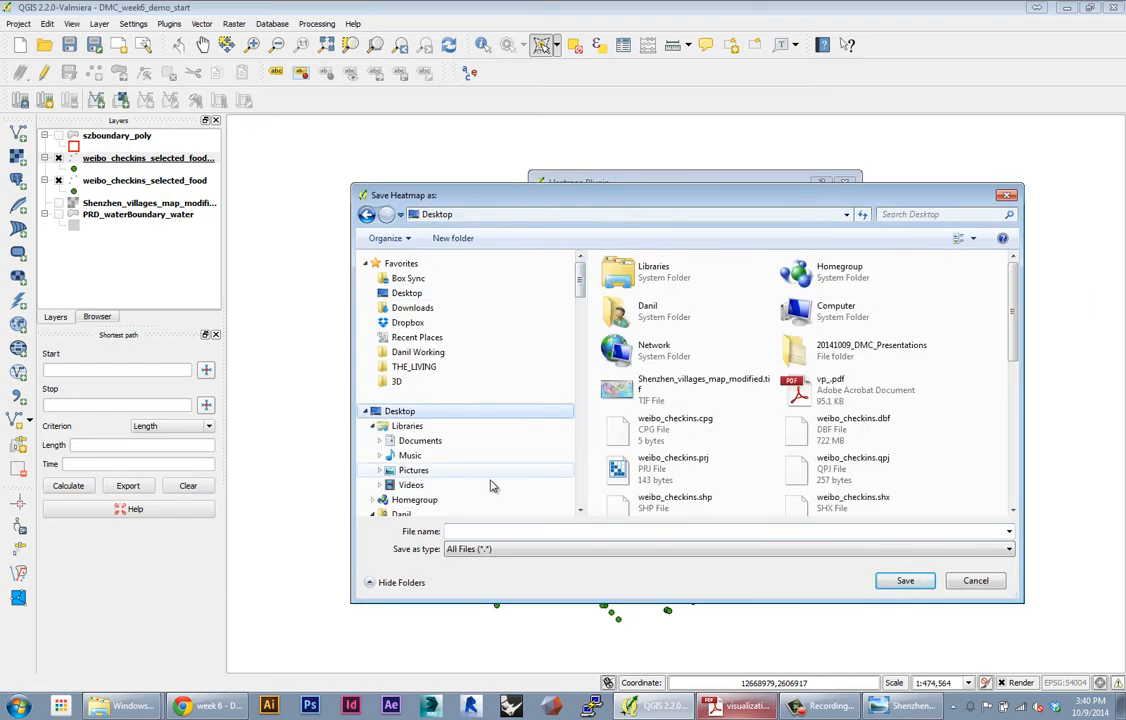
pyautogui.click(500, 531)
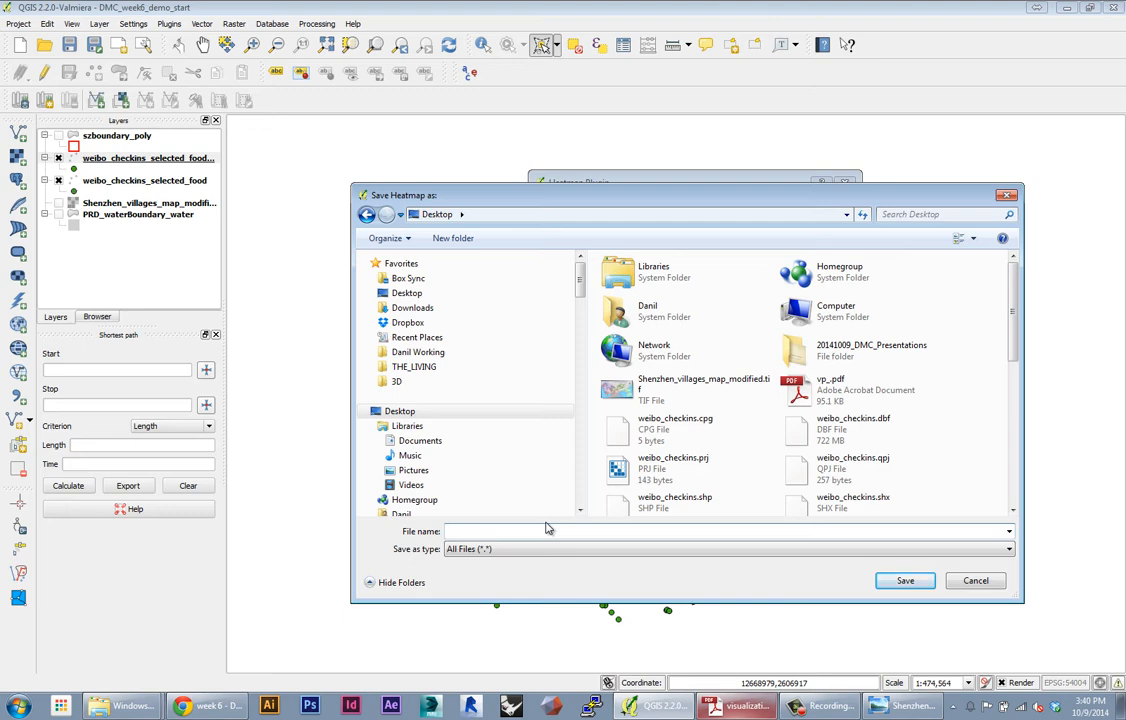
pyautogui.write('heatmap')
pyautogui.press('Return')
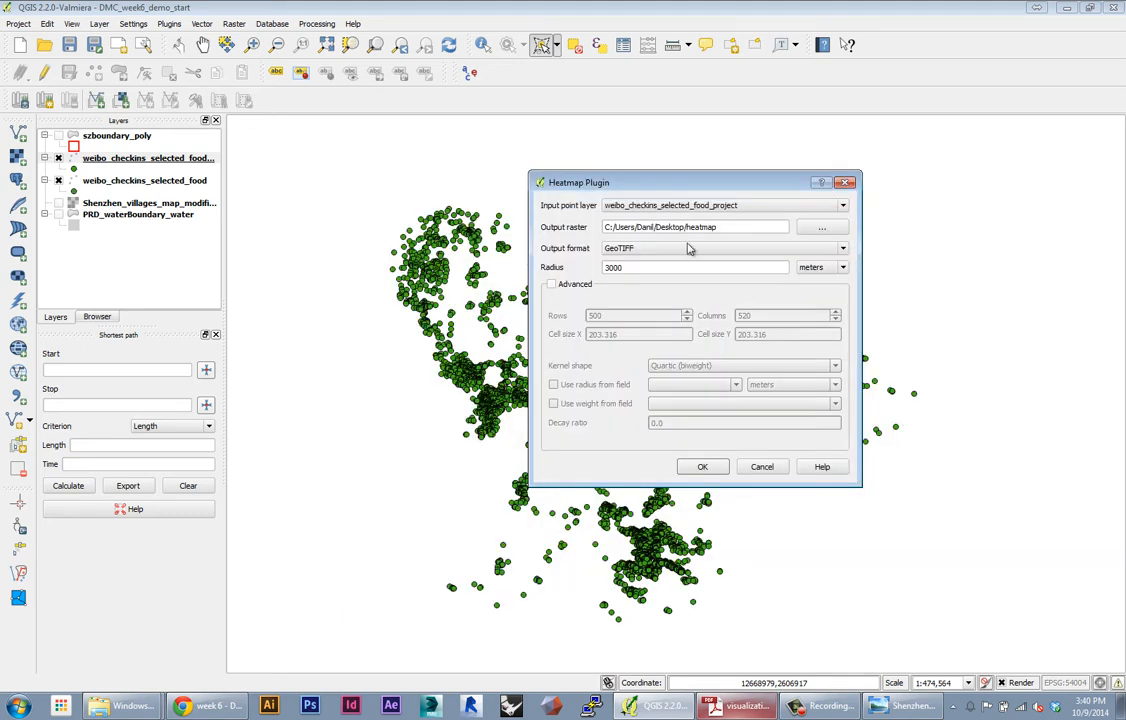
# Step: Set the heatmap radius to 500 meters and enable the advanced options
pyautogui.doubleClick(603, 268)
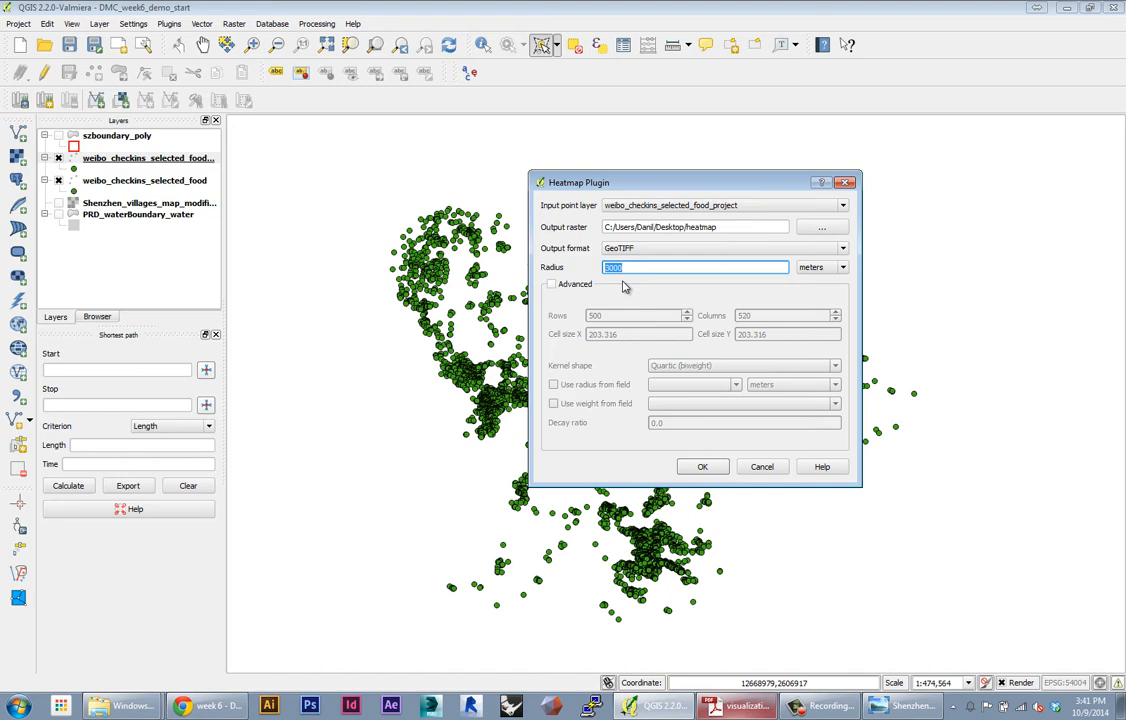
pyautogui.write('50')
pyautogui.click(551, 284)
# Step: Try sizing the output raster at 200 rows and 200 columns
pyautogui.moveTo(632, 316); pyautogui.dragTo(561, 326)
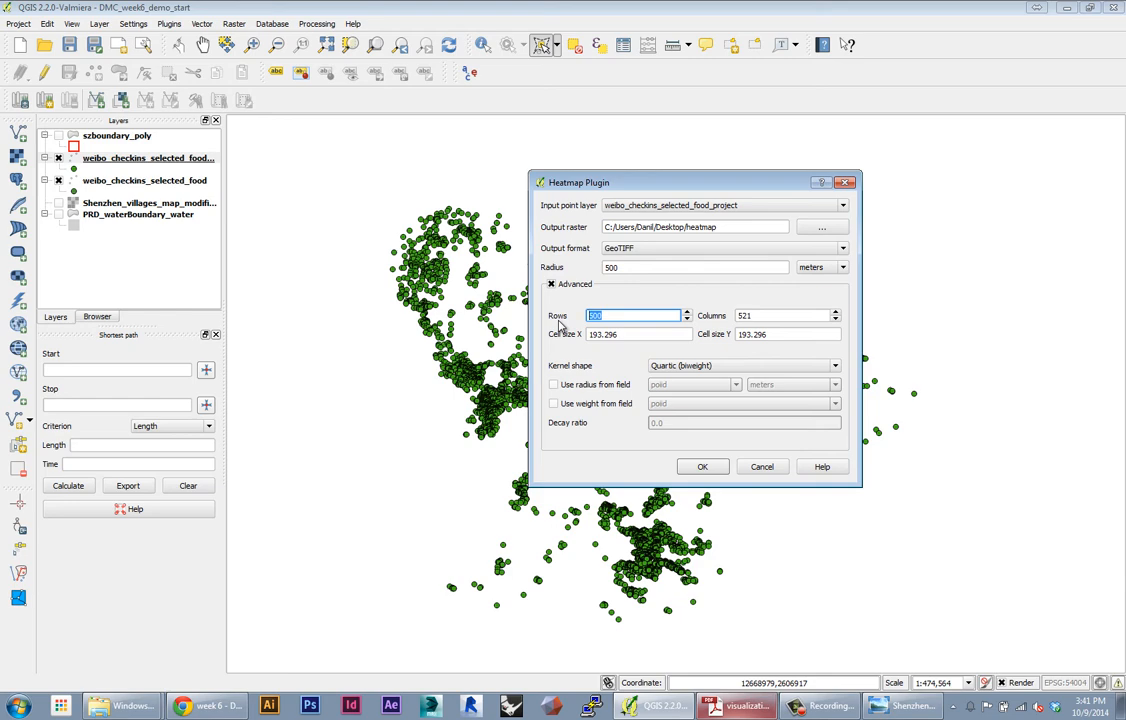
pyautogui.write('200')
pyautogui.press('Tab')
pyautogui.write('200')
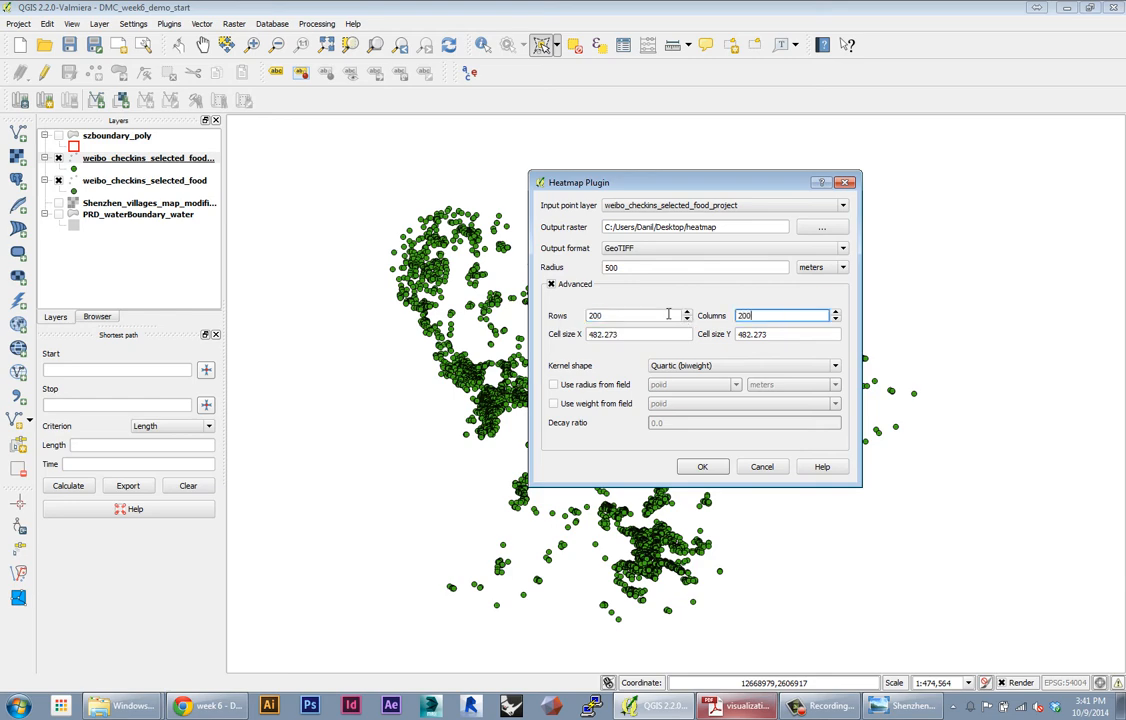
pyautogui.click(659, 316)
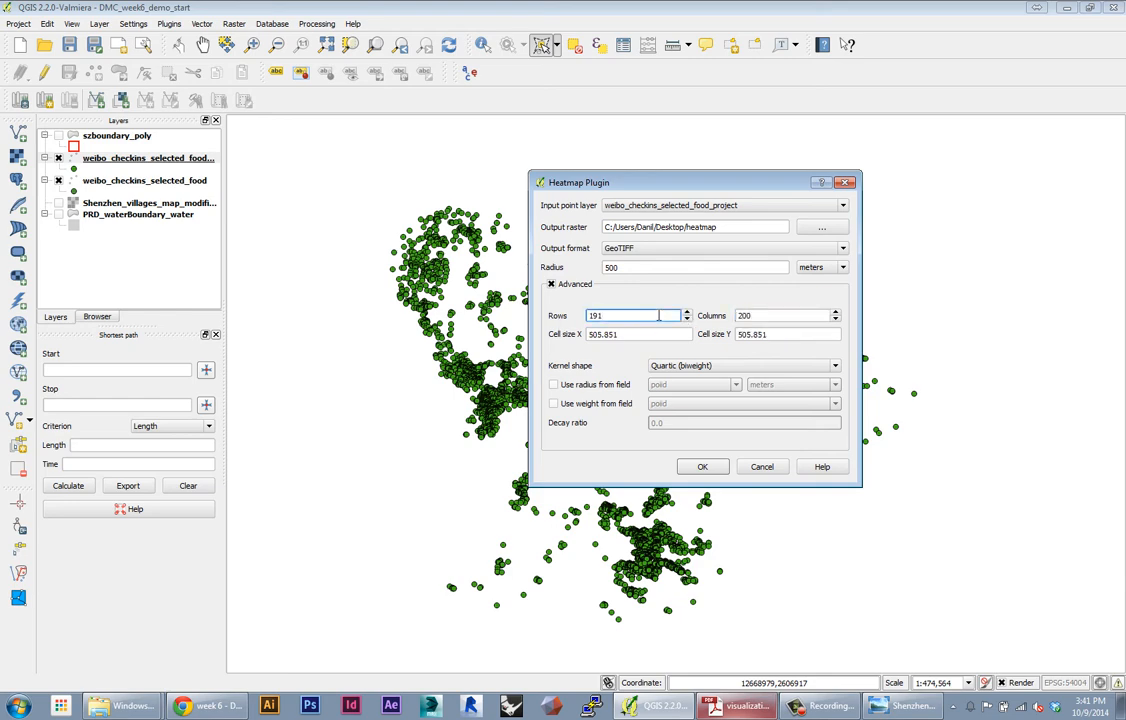
pyautogui.write('200')
# Step: Set the heatmap's cell size to 200 in both X and Y
pyautogui.moveTo(637, 335); pyautogui.dragTo(557, 340)
pyautogui.write('2')
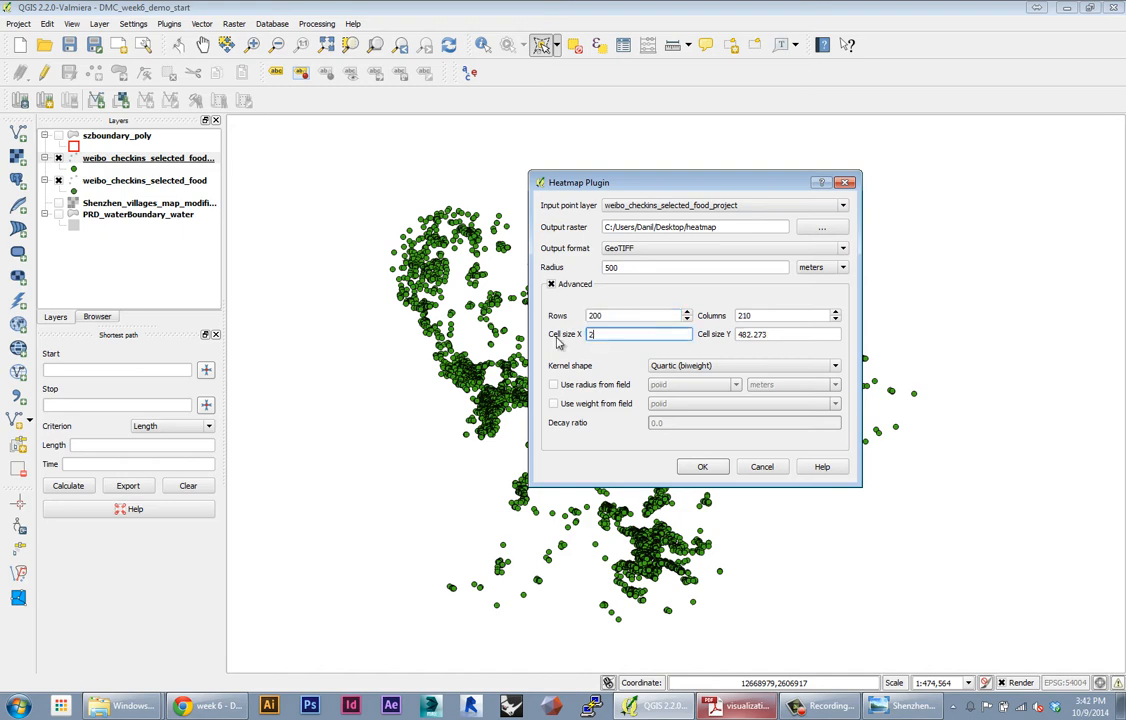
pyautogui.doubleClick(778, 335)
pyautogui.write('200')
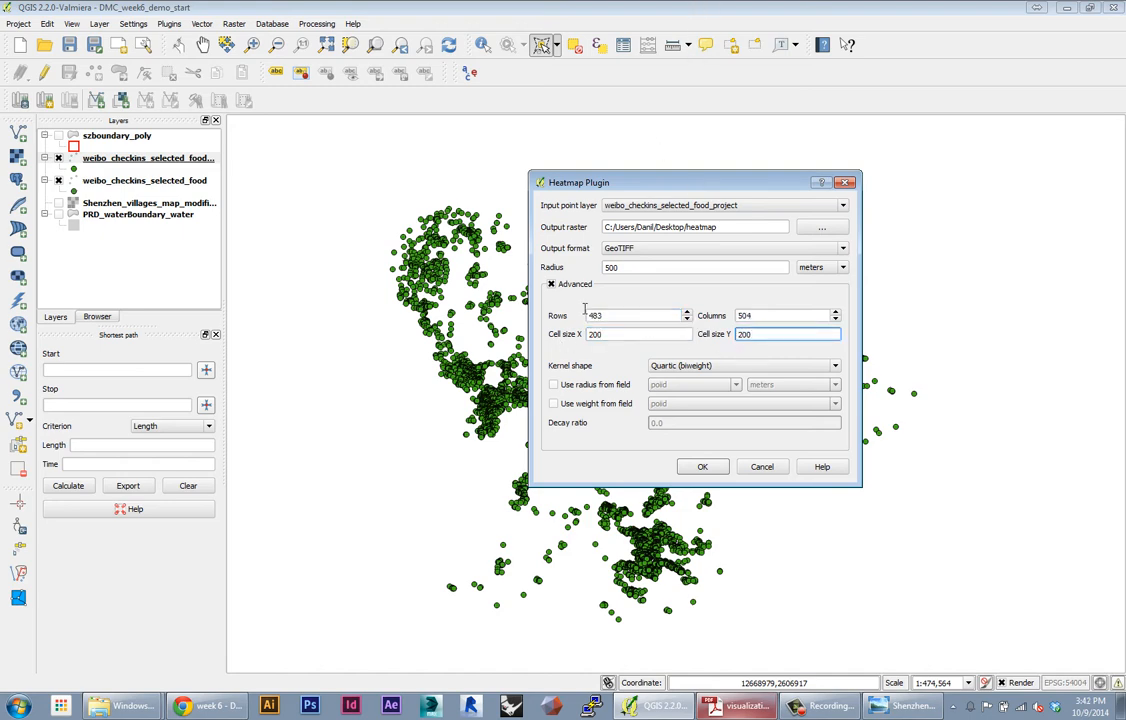
# Step: Check the recalculated row and column counts and generate the heatmap raster
pyautogui.moveTo(640, 316); pyautogui.dragTo(575, 318)
pyautogui.moveTo(773, 316); pyautogui.dragTo(712, 314)
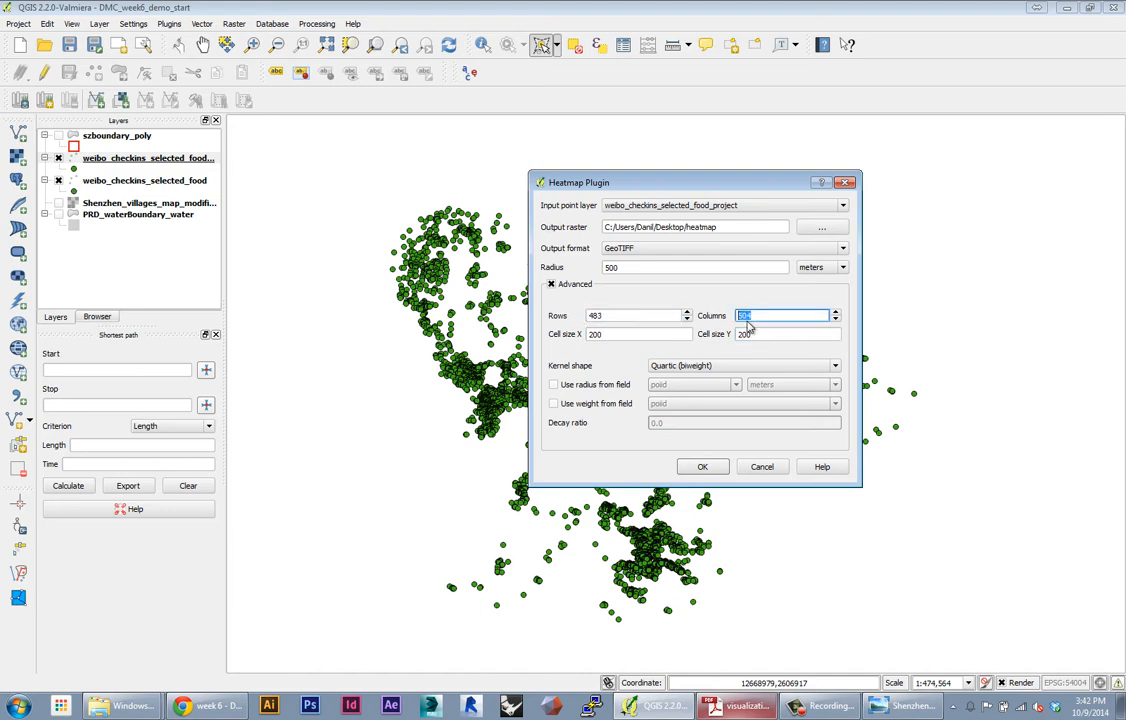
pyautogui.moveTo(637, 316); pyautogui.dragTo(588, 317)
pyautogui.moveTo(792, 316); pyautogui.dragTo(735, 317)
pyautogui.moveTo(622, 317); pyautogui.dragTo(589, 317)
pyautogui.moveTo(763, 318); pyautogui.dragTo(730, 318)
pyautogui.click(700, 468)
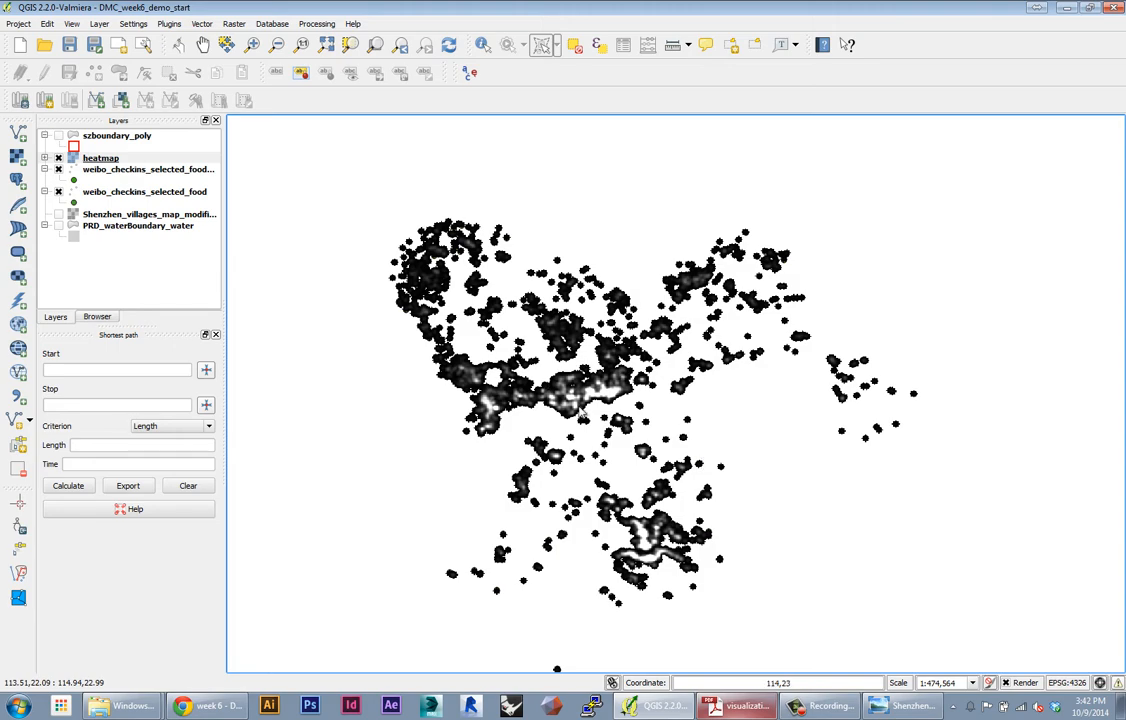
# Step: Examine the individual raster cells of the generated heatmap in its brightest area
pyautogui.scroll(10, 580, 416)
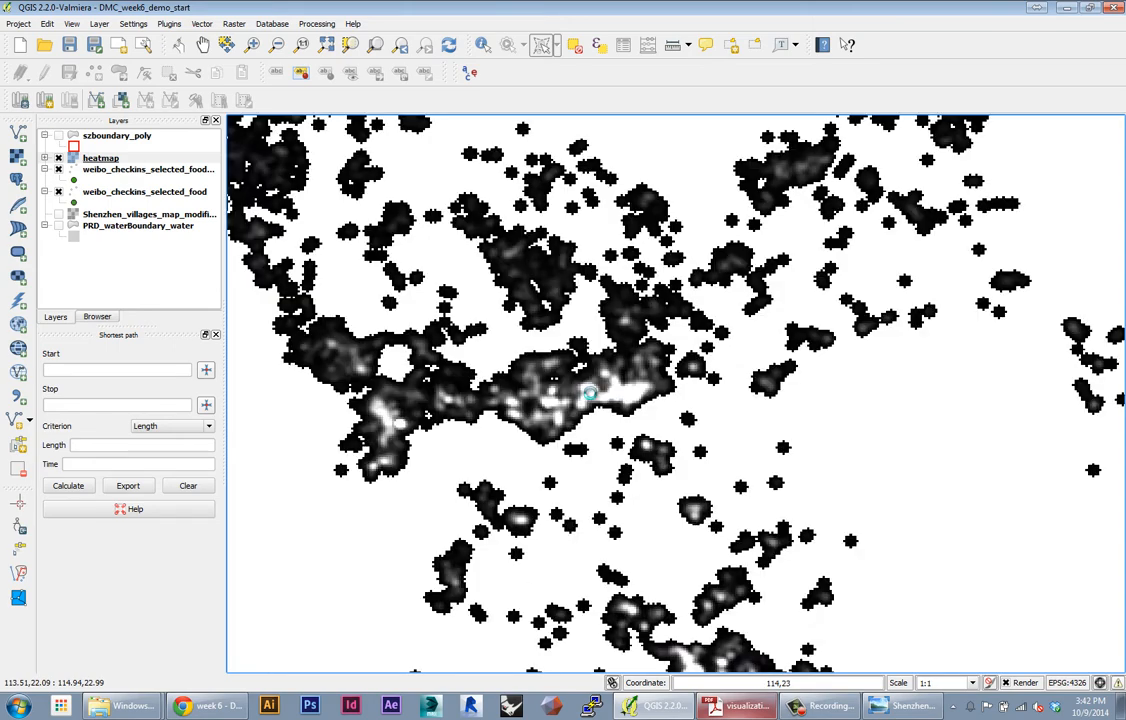
pyautogui.scroll(5, 572, 401)
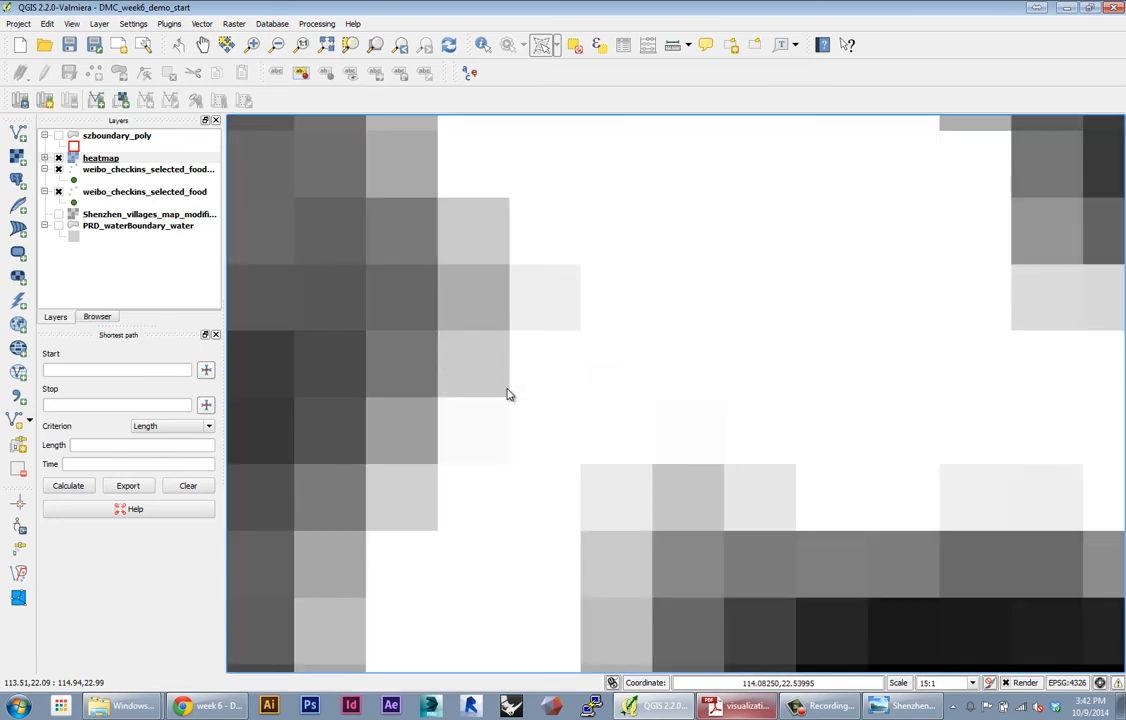
pyautogui.scroll(-1, 443, 400)
pyautogui.scroll(-2, 445, 402)
pyautogui.scroll(3, 436, 400)
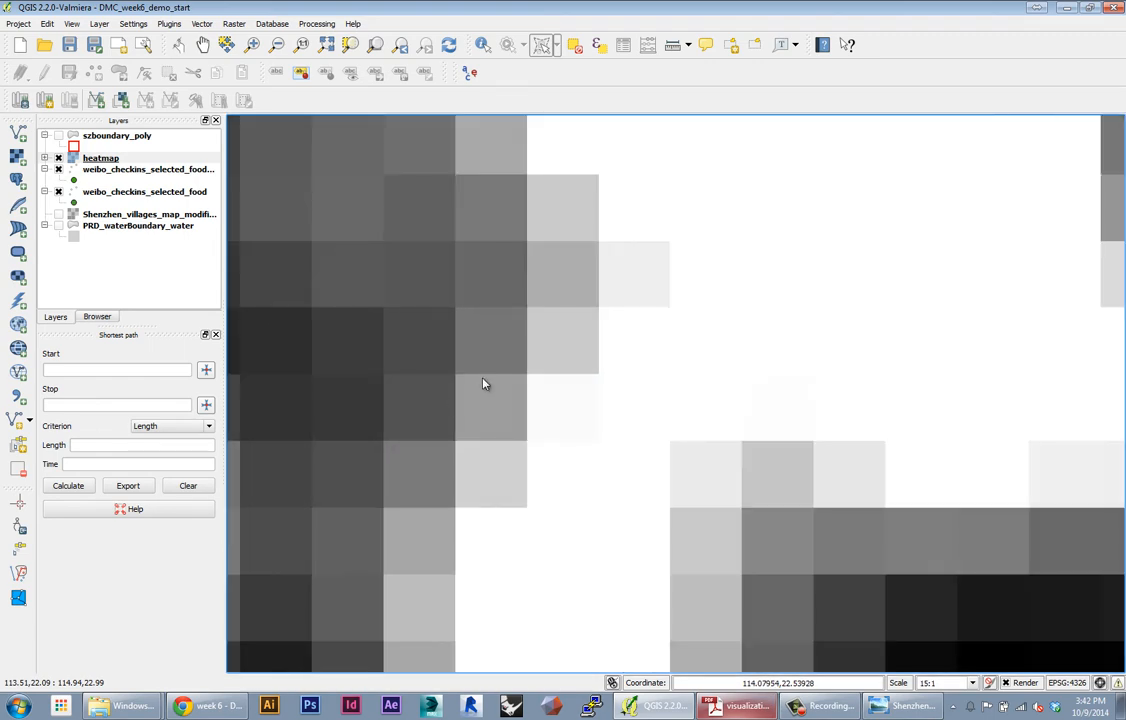
pyautogui.scroll(-2, 483, 383)
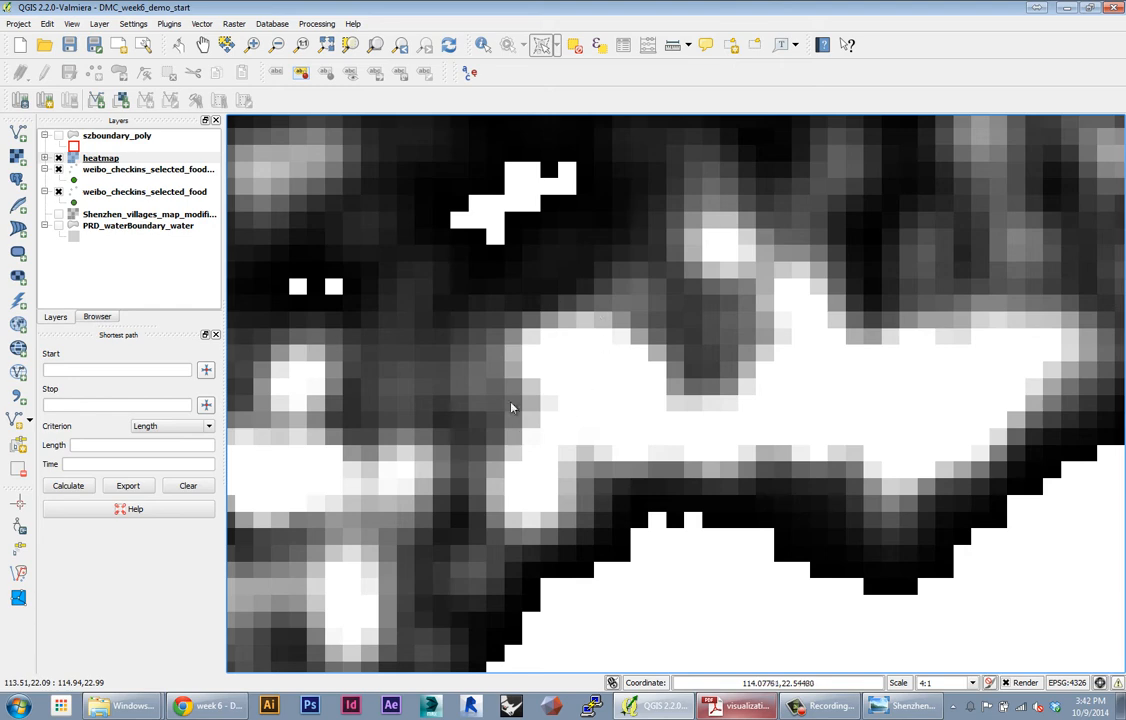
pyautogui.scroll(2, 512, 407)
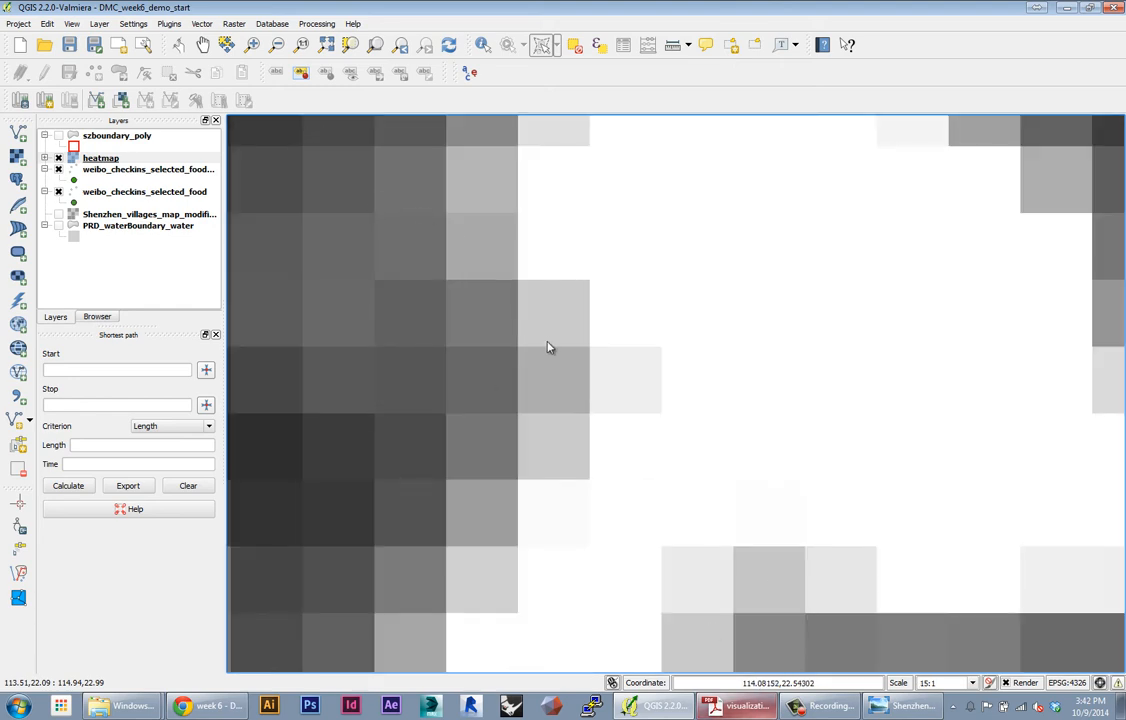
# Step: Set the project's coordinate reference system to World_Mercator
pyautogui.click(18, 23)
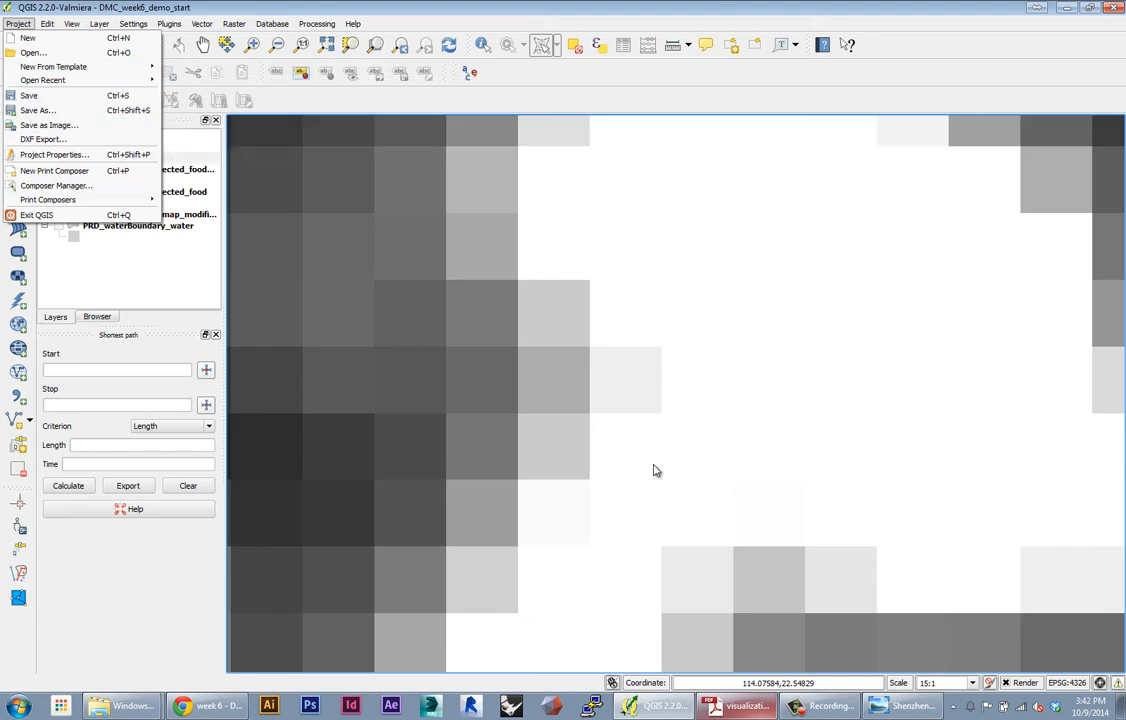
pyautogui.click(60, 154)
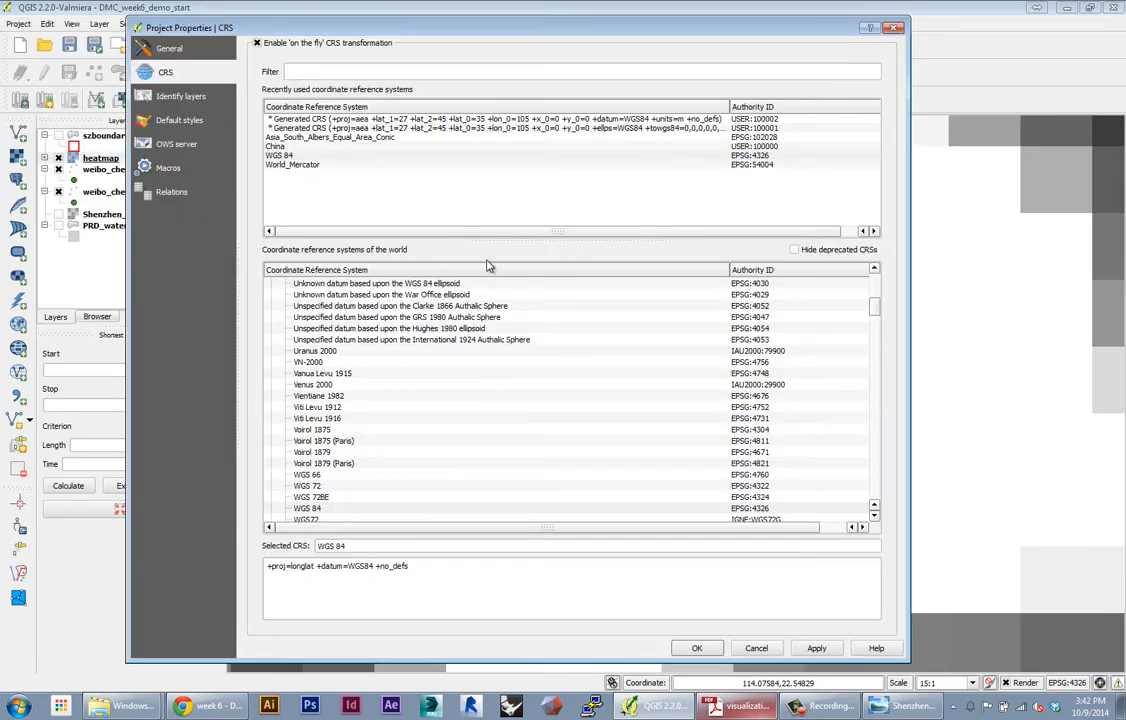
pyautogui.click(276, 164)
pyautogui.click(697, 648)
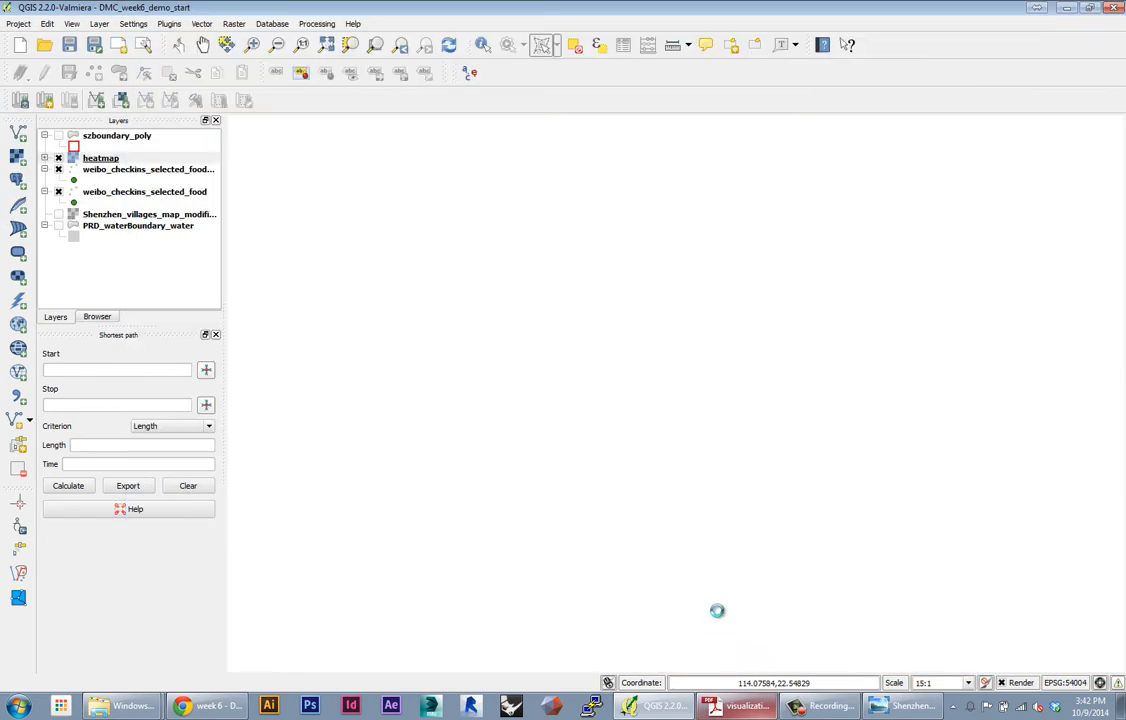
# Step: Examine the shape of the heatmap's cells in the new projection and its bright density clusters at several scales
pyautogui.scroll(-1, 671, 430)
pyautogui.scroll(2, 634, 389)
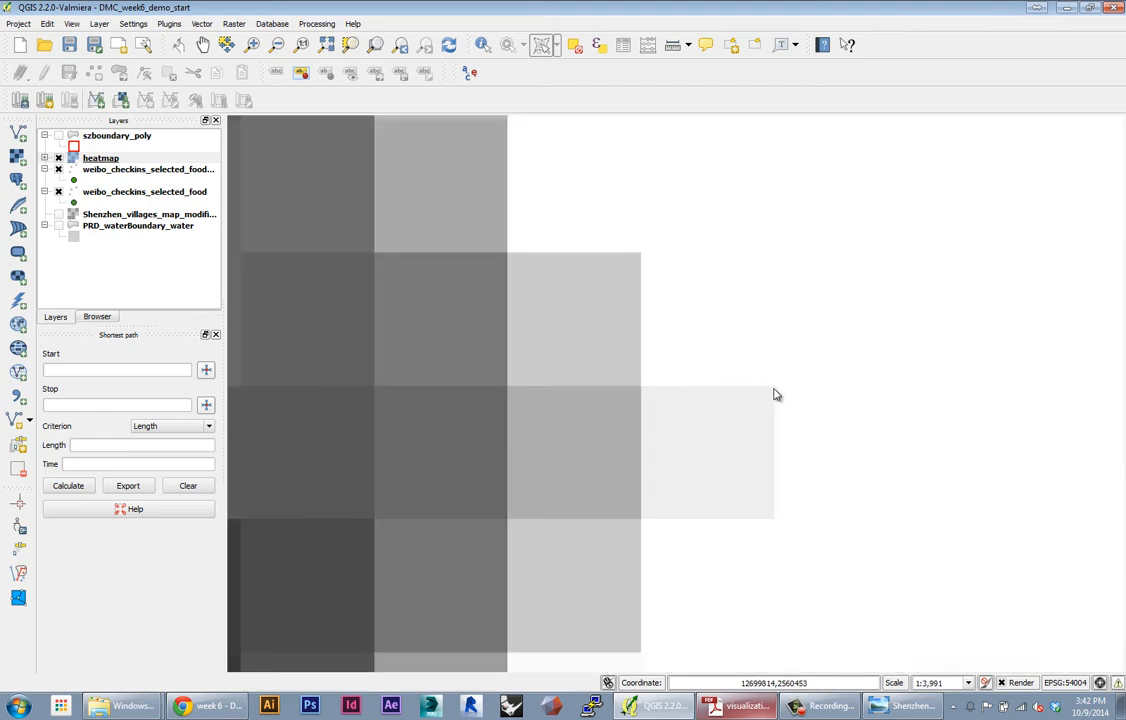
pyautogui.scroll(-2, 666, 450)
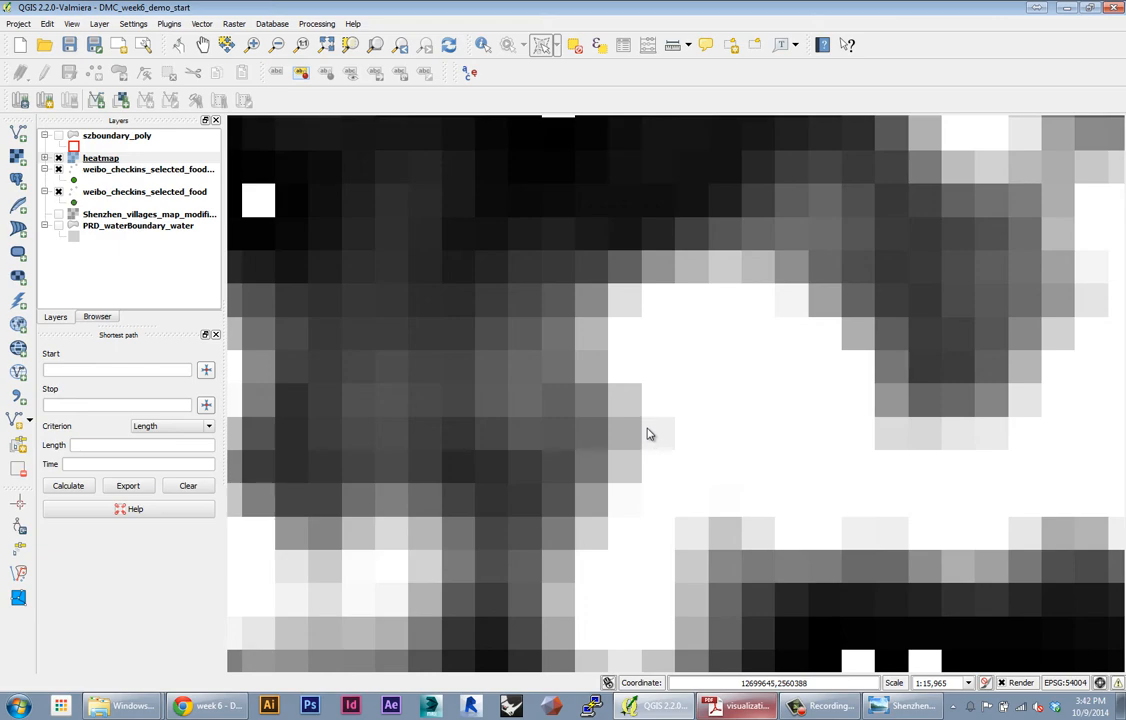
pyautogui.scroll(-3, 690, 405)
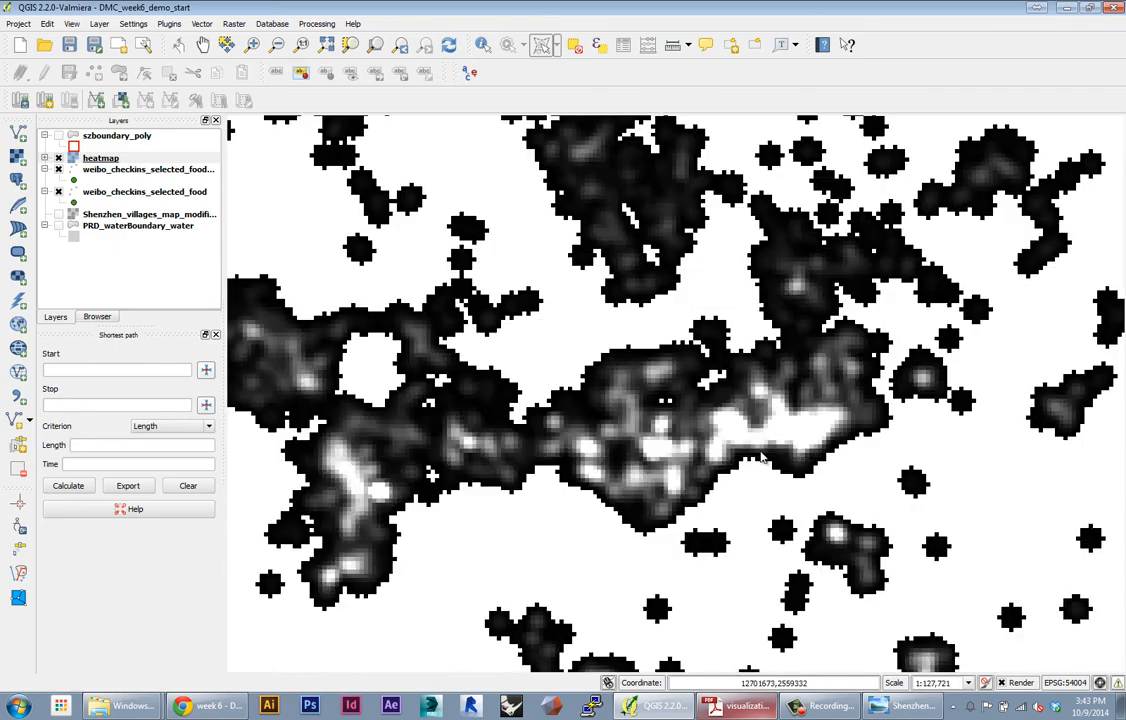
pyautogui.scroll(3, 760, 455)
pyautogui.scroll(-3, 535, 462)
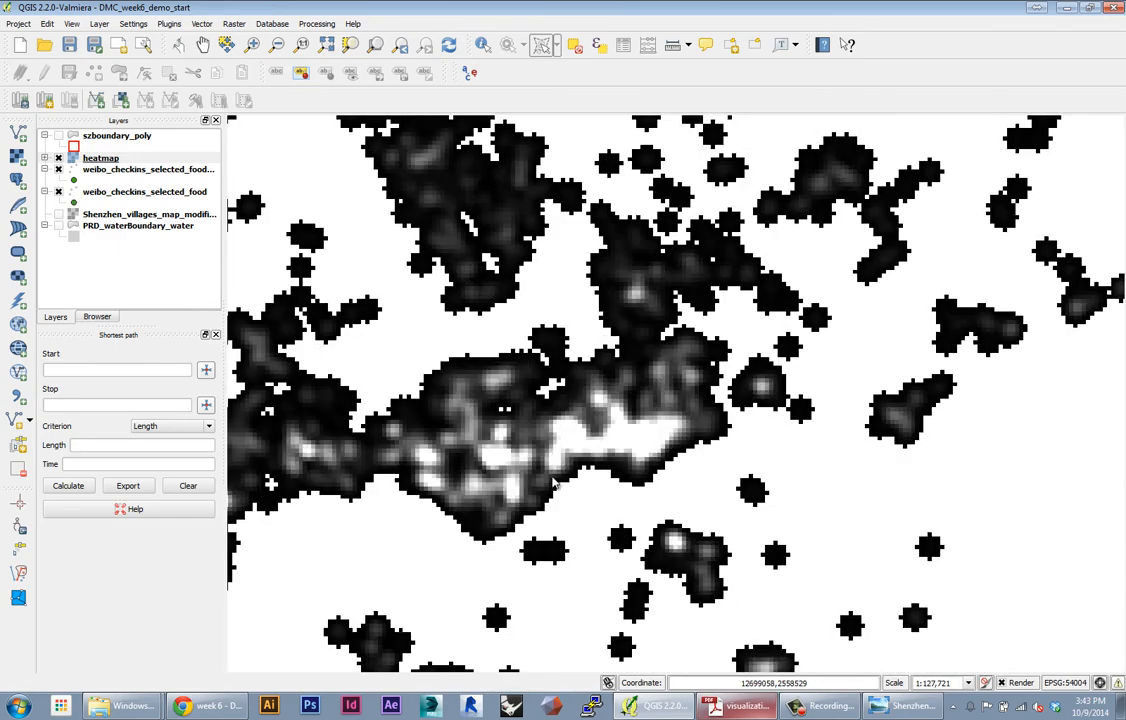
pyautogui.moveTo(555, 482); pyautogui.dragTo(735, 460)
pyautogui.moveTo(544, 486); pyautogui.dragTo(607, 438)
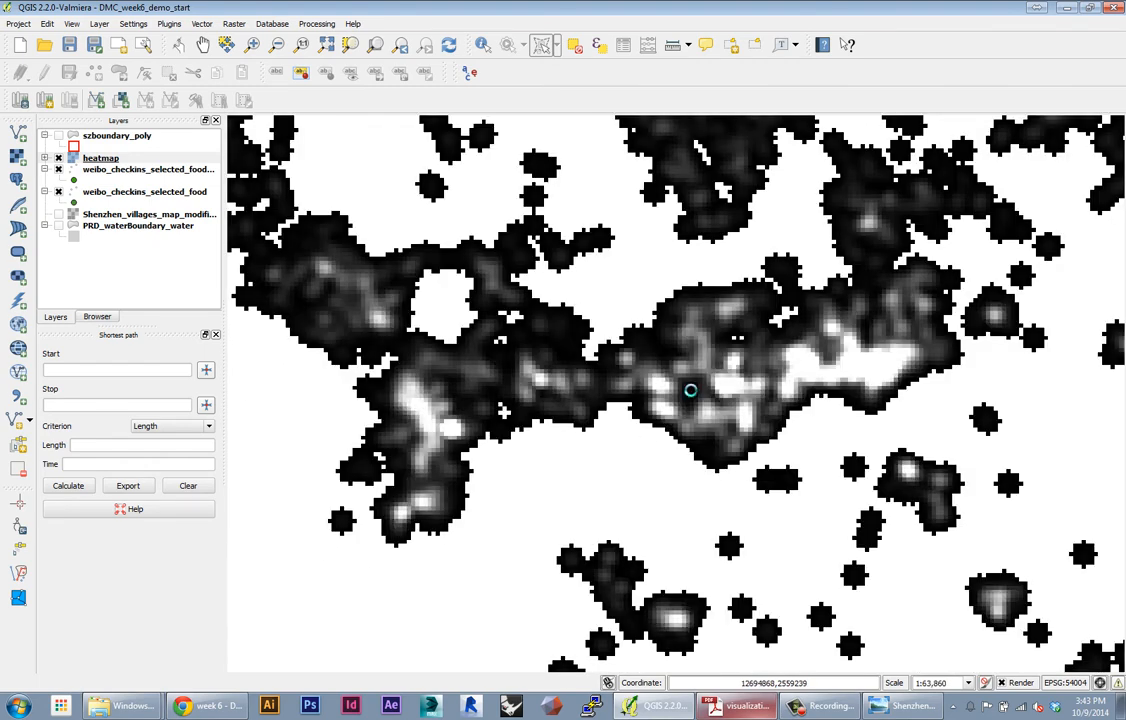
pyautogui.scroll(2, 756, 392)
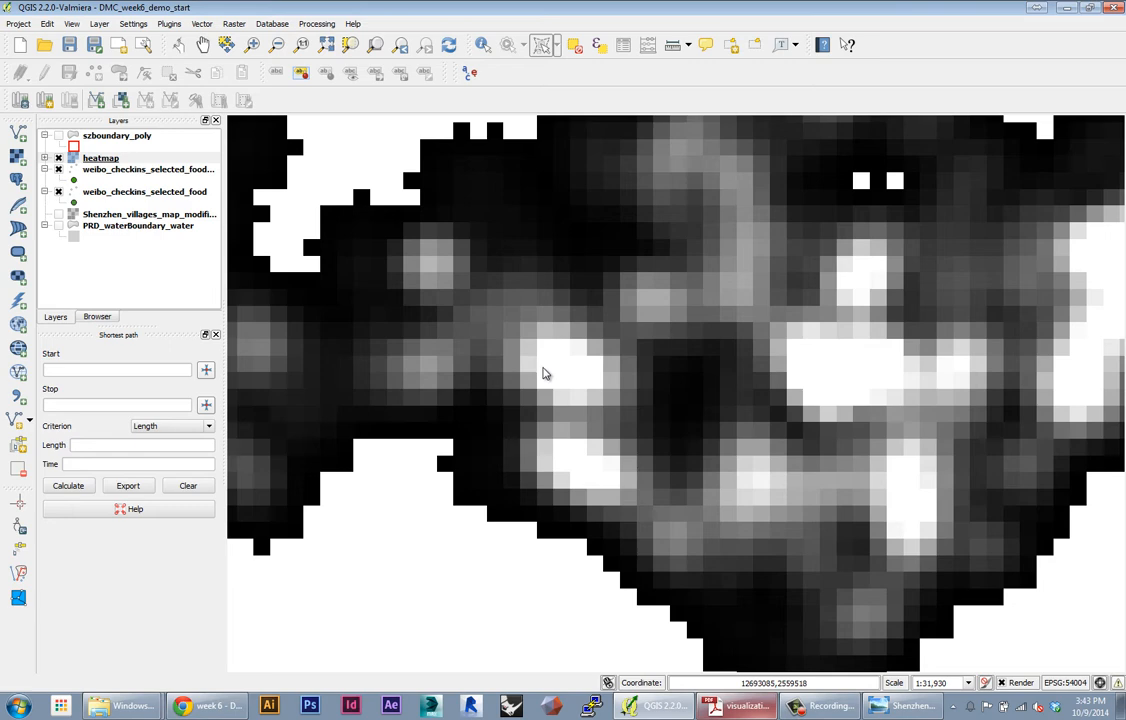
pyautogui.scroll(-1, 543, 373)
pyautogui.scroll(2, 543, 372)
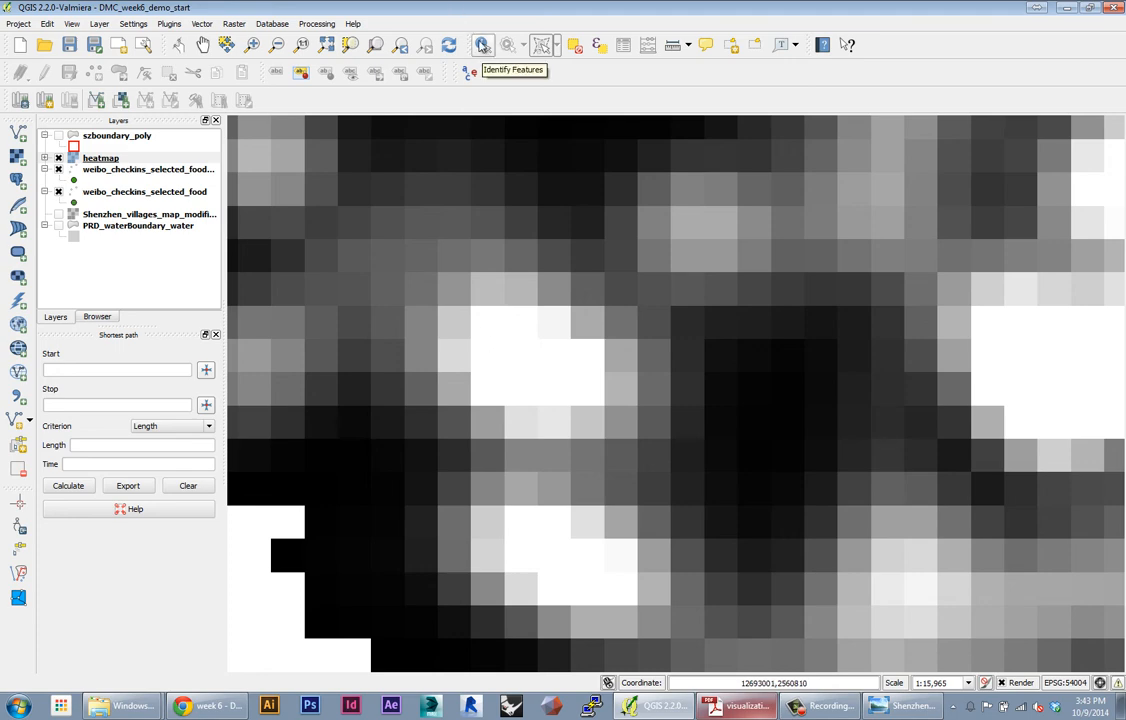
# Step: Identify the heatmap's Band 1 value at a bright cell and close the results
pyautogui.click(482, 46)
pyautogui.click(491, 398)
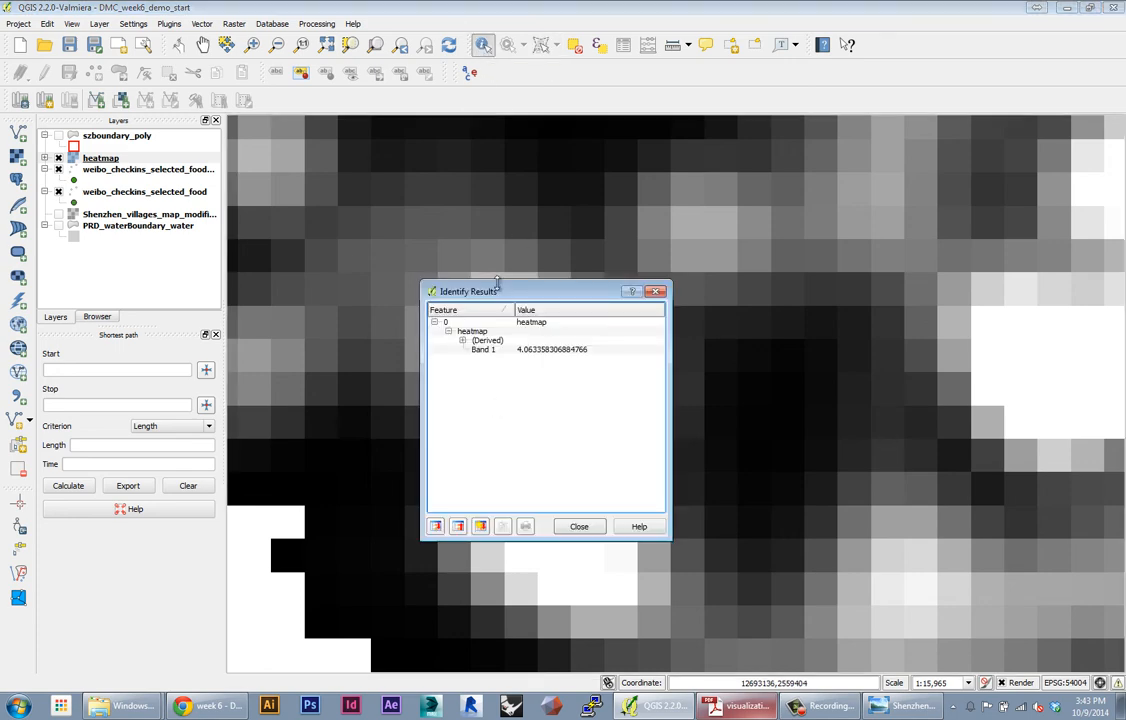
pyautogui.moveTo(470, 291); pyautogui.dragTo(637, 281)
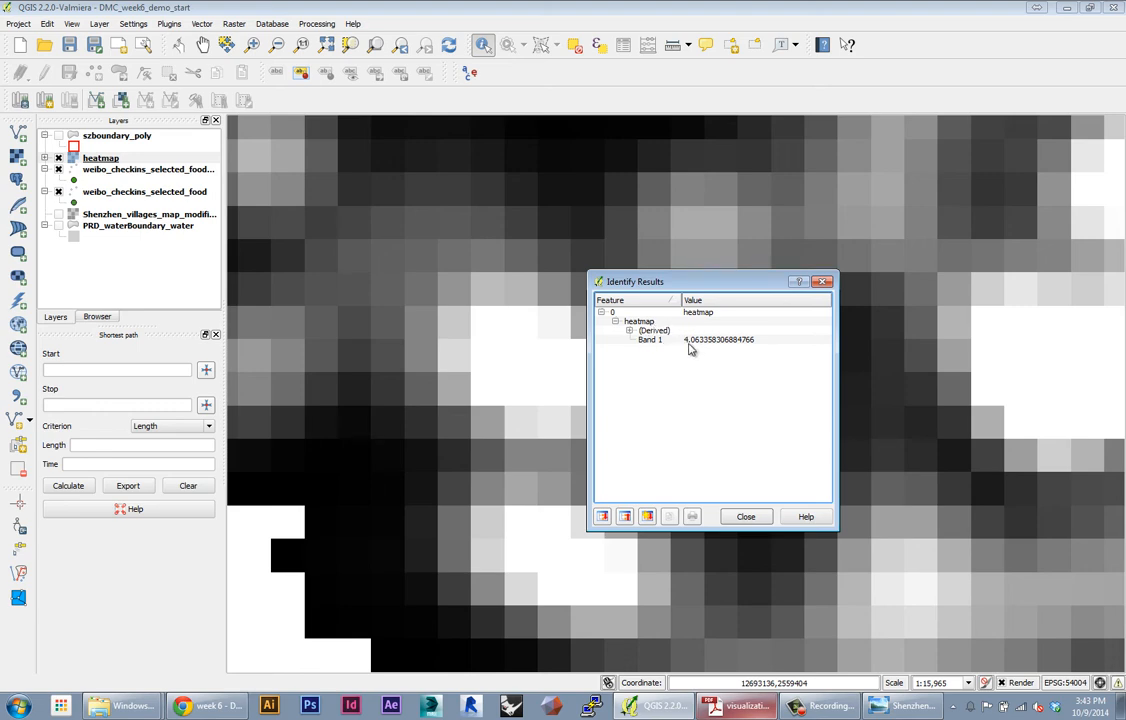
pyautogui.click(753, 521)
# Step: Compare the heatmap's dense and sparse areas across the city, ending close up on the central clusters
pyautogui.scroll(-4, 711, 508)
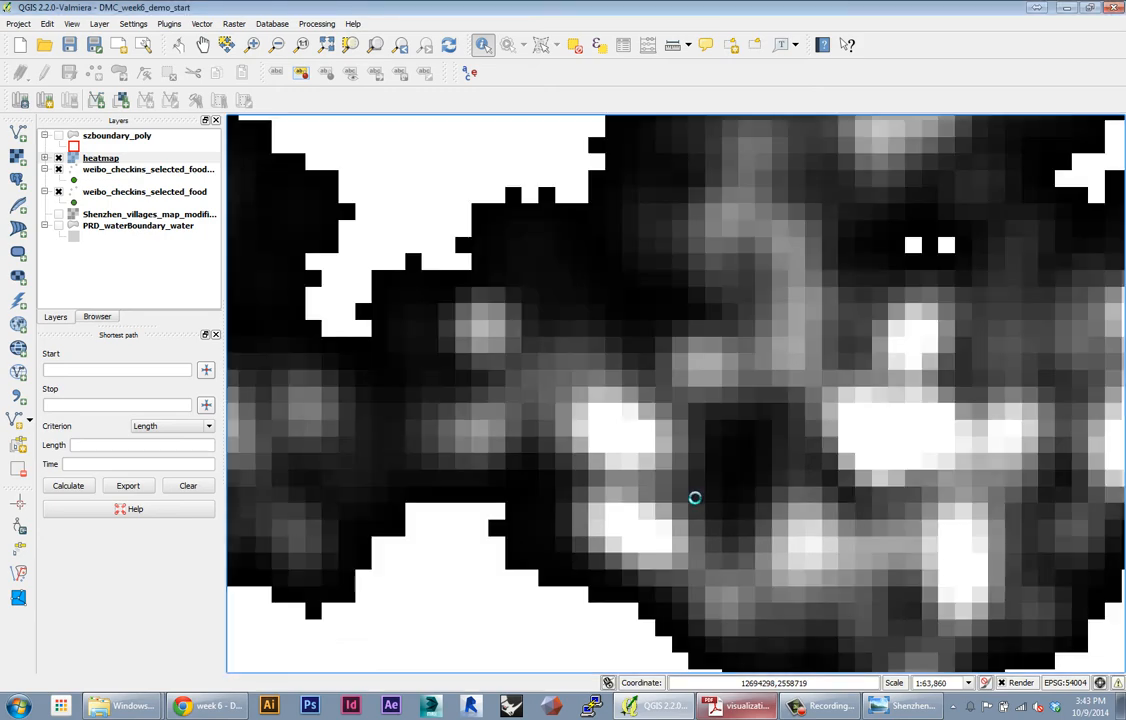
pyautogui.scroll(1, 743, 510)
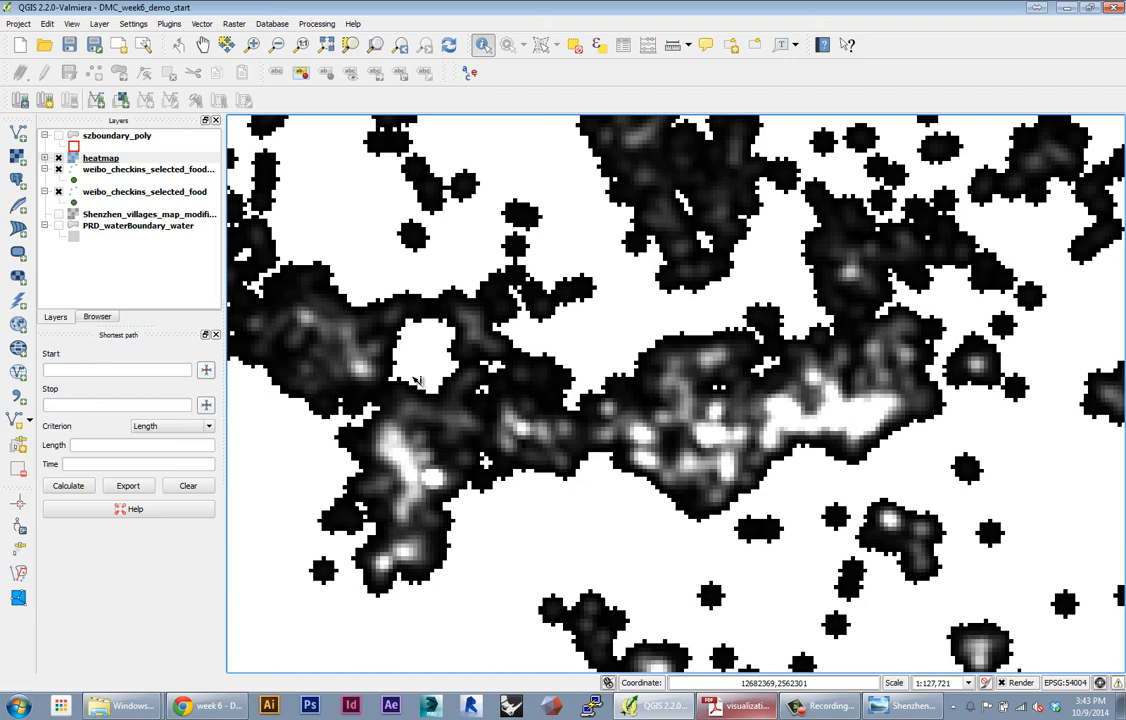
pyautogui.scroll(-1, 397, 342)
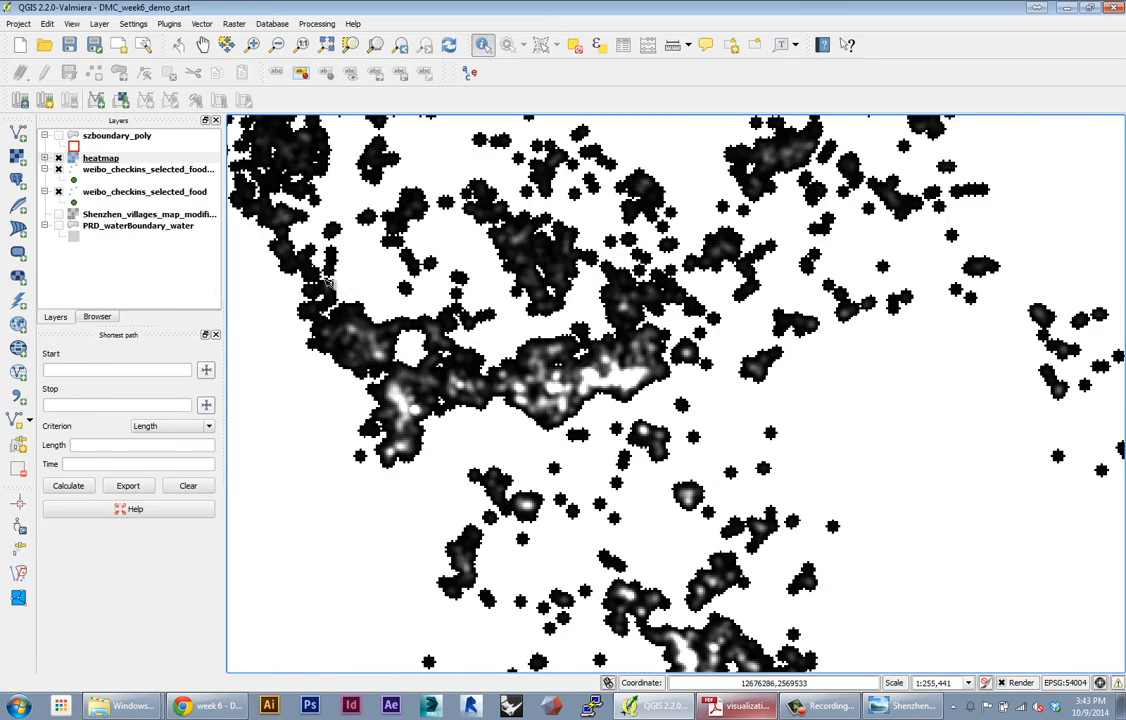
pyautogui.moveTo(434, 320); pyautogui.dragTo(496, 322)
pyautogui.scroll(1, 457, 371)
pyautogui.scroll(1, 457, 371)
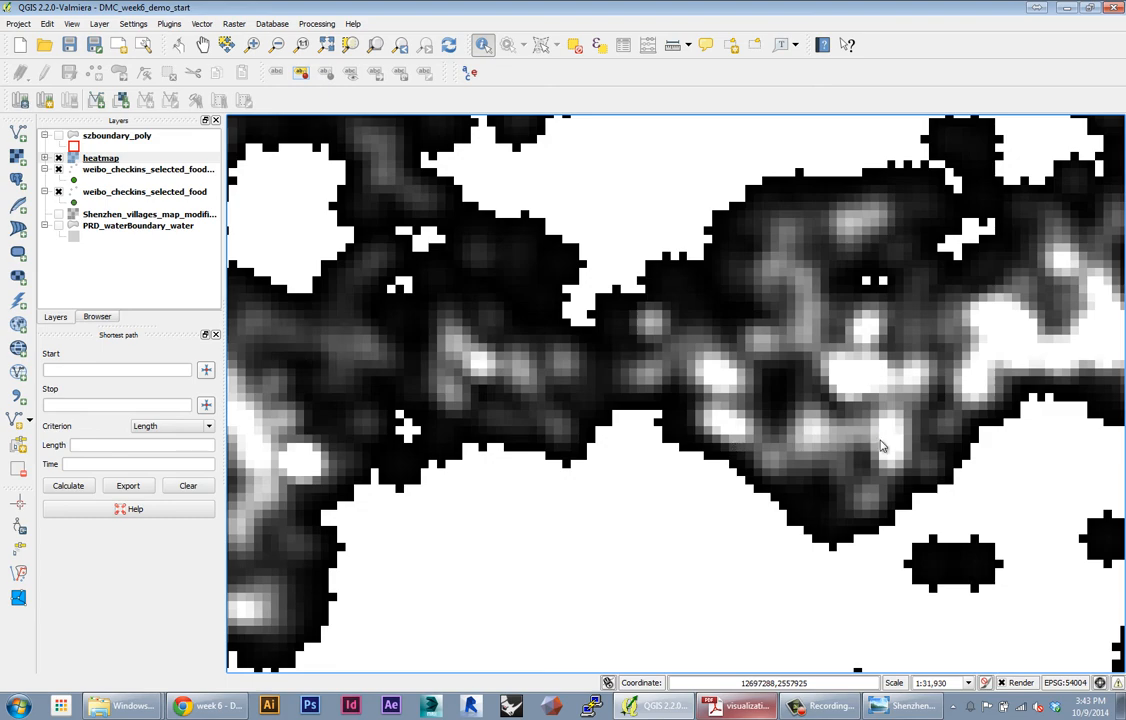
pyautogui.scroll(1, 251, 304)
# Step: Move the projected food check-ins layer above the heatmap and compare its points with the bright cells
pyautogui.moveTo(88, 170); pyautogui.dragTo(90, 181)
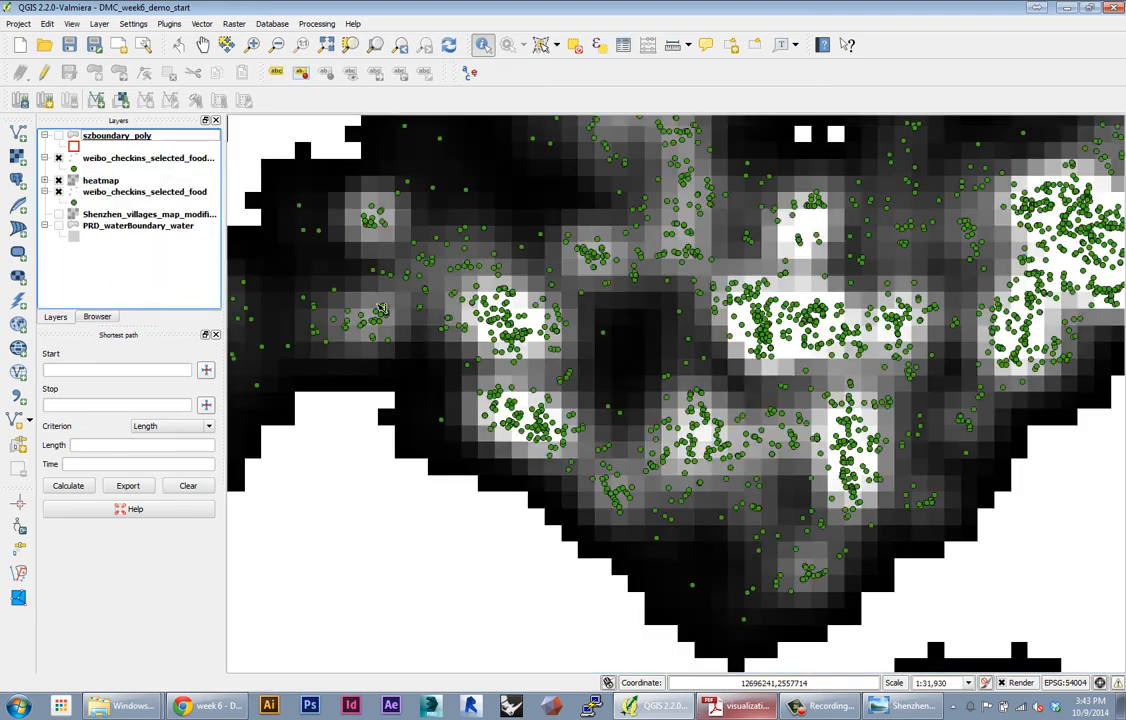
pyautogui.scroll(1, 751, 379)
pyautogui.scroll(1, 756, 381)
pyautogui.scroll(-2, 700, 370)
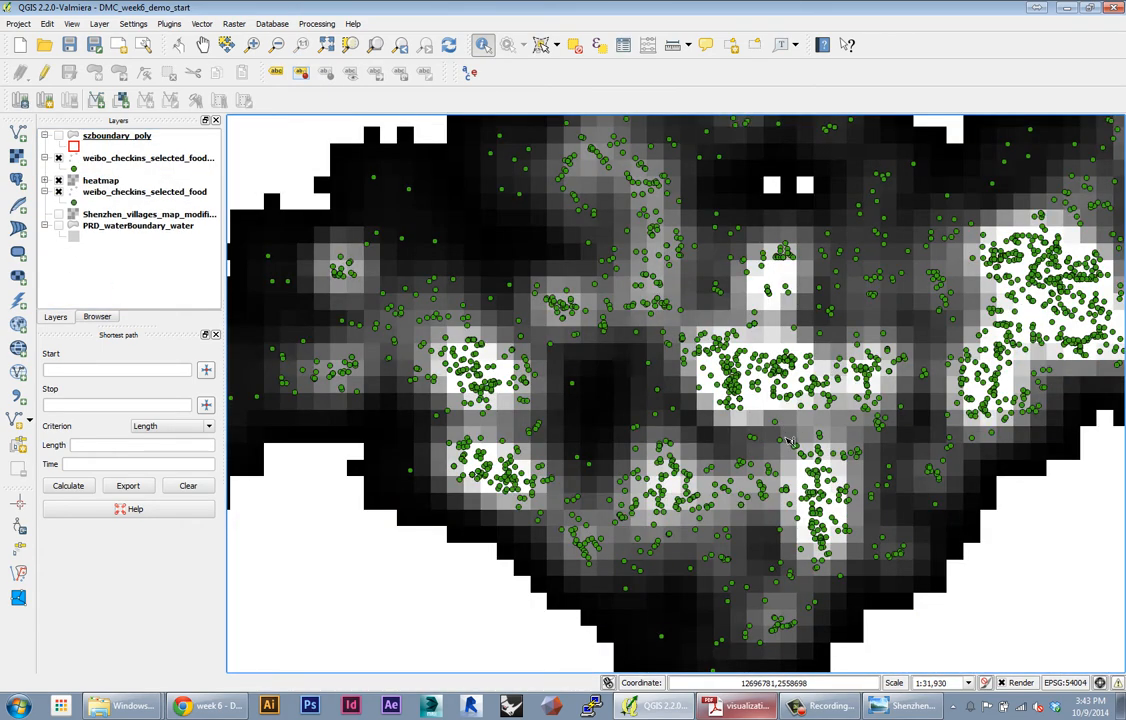
pyautogui.moveTo(898, 442); pyautogui.dragTo(807, 381)
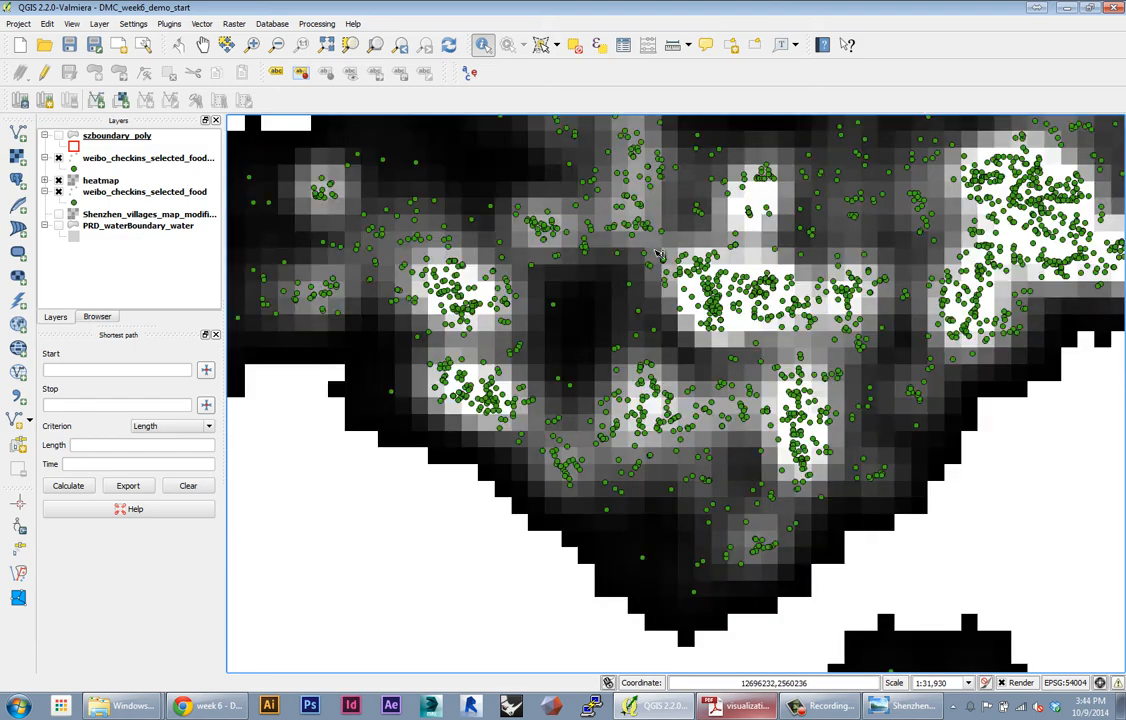
# Step: Open the heatmap layer's style properties and set its render type to Singleband pseudocolor
pyautogui.moveTo(668, 345); pyautogui.dragTo(595, 378)
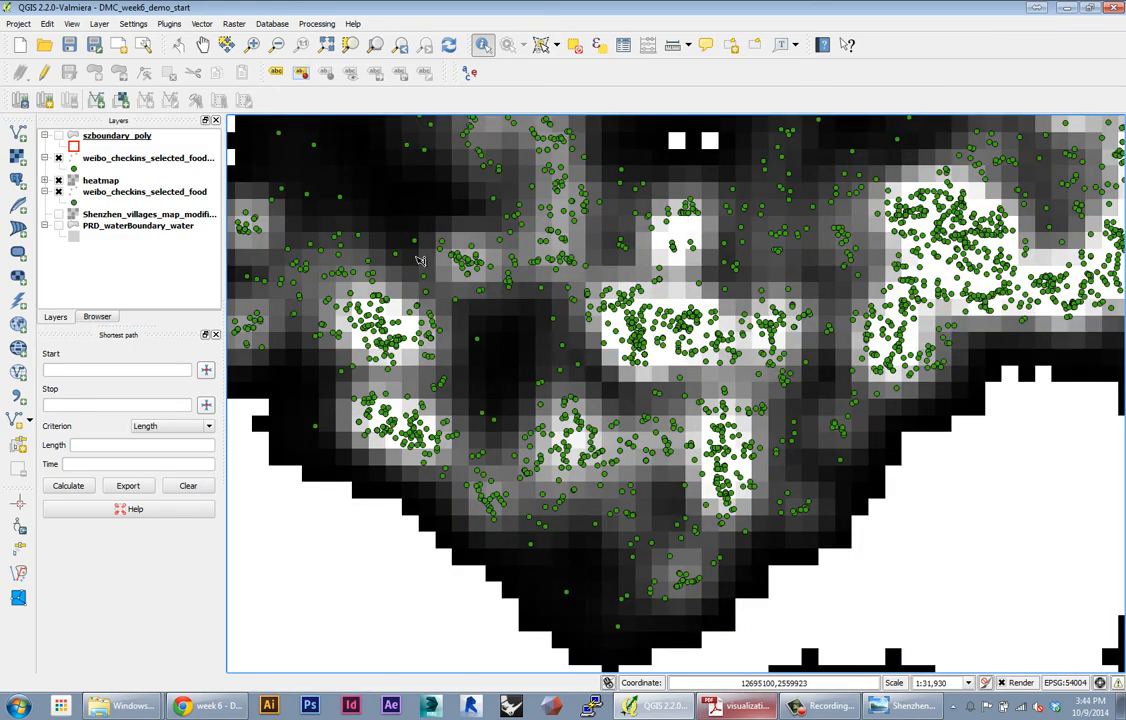
pyautogui.click(101, 181)
pyautogui.doubleClick(101, 181)
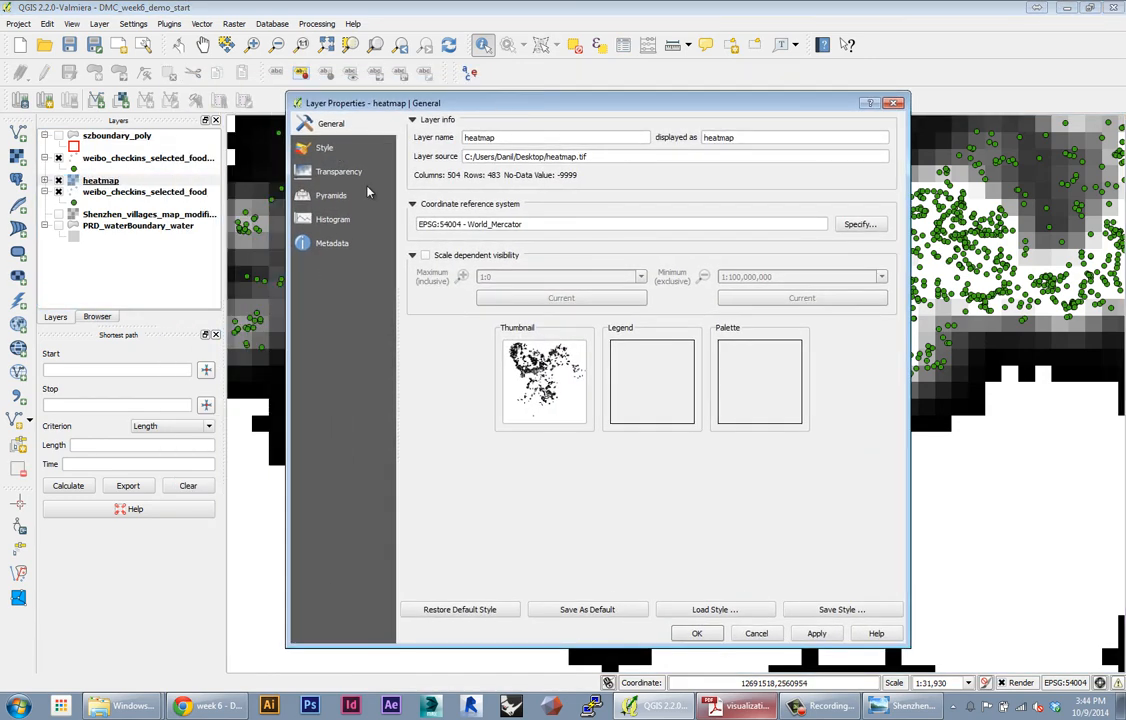
pyautogui.click(322, 148)
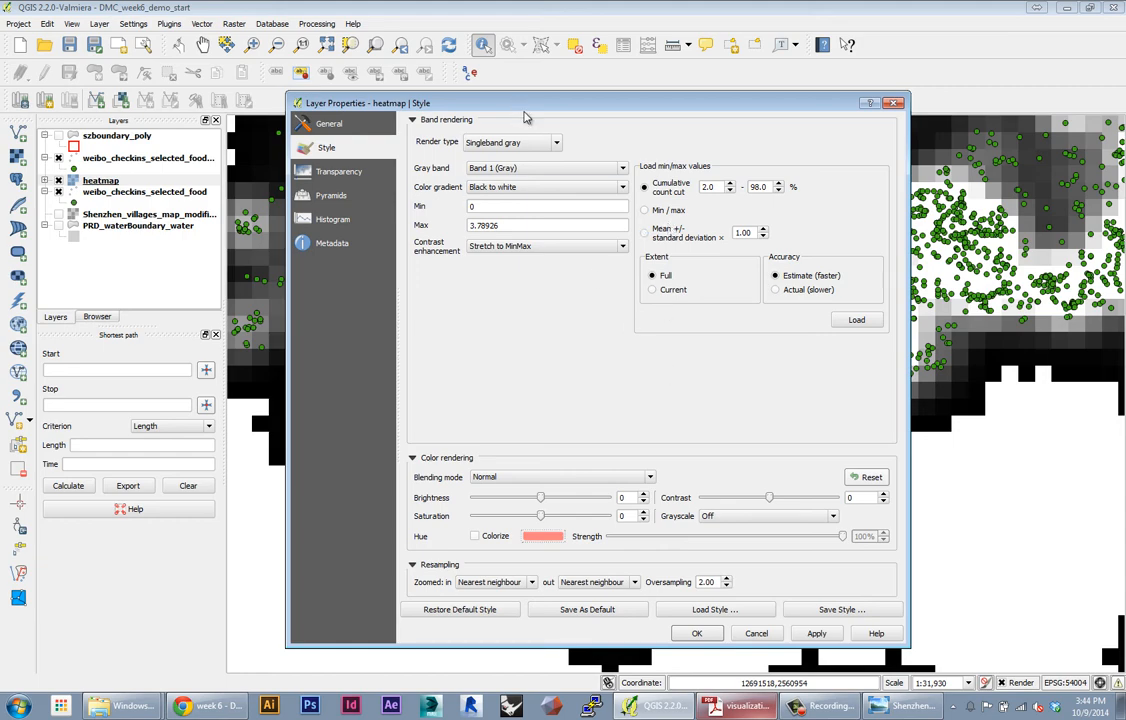
pyautogui.moveTo(487, 100); pyautogui.dragTo(547, 105)
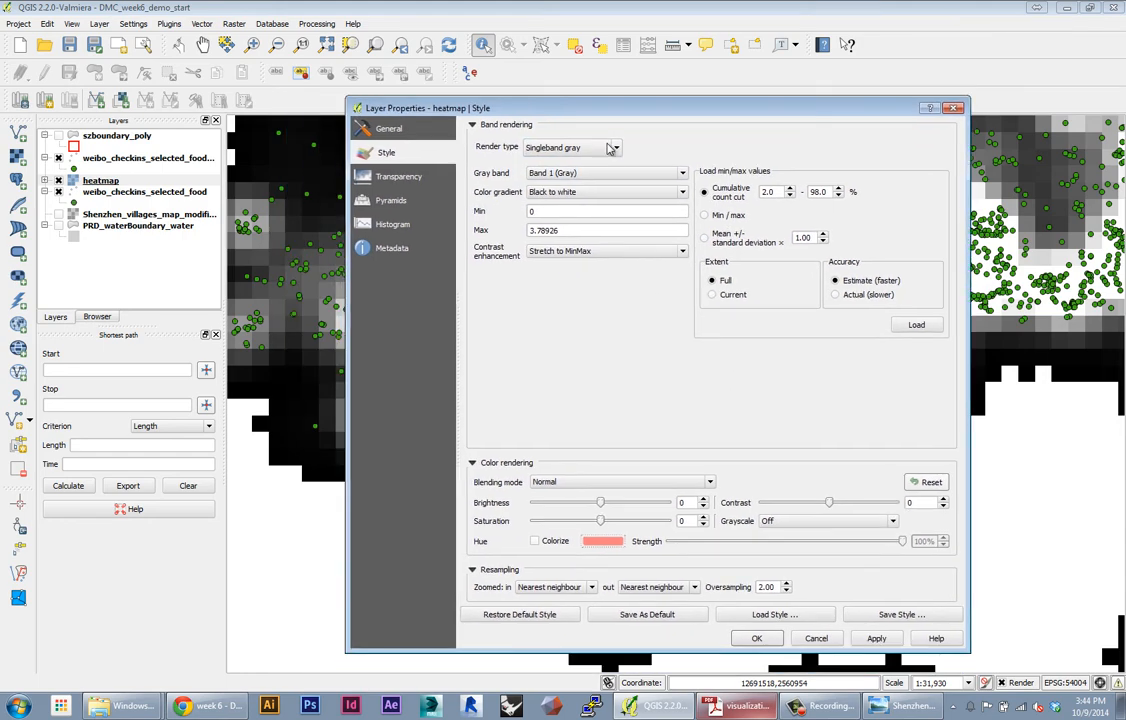
pyautogui.click(565, 148)
pyautogui.click(543, 113)
pyautogui.click(615, 147)
pyautogui.click(578, 116)
pyautogui.moveTo(578, 116); pyautogui.dragTo(840, 140)
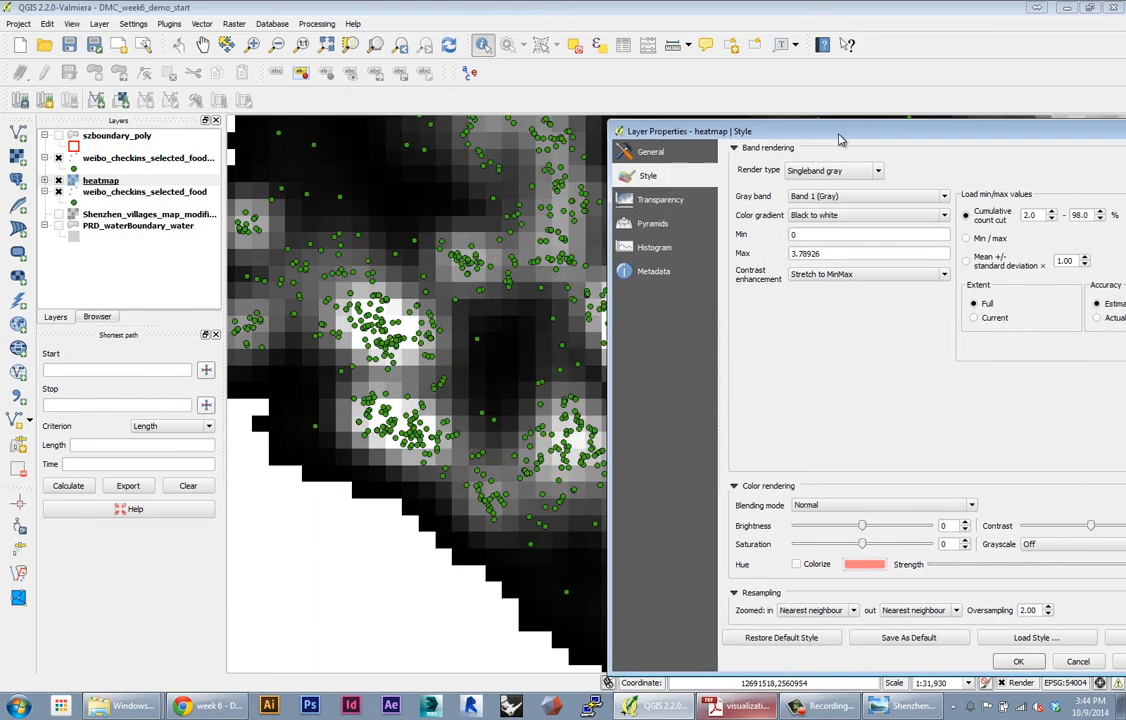
pyautogui.moveTo(667, 127); pyautogui.dragTo(421, 103)
pyautogui.click(567, 148)
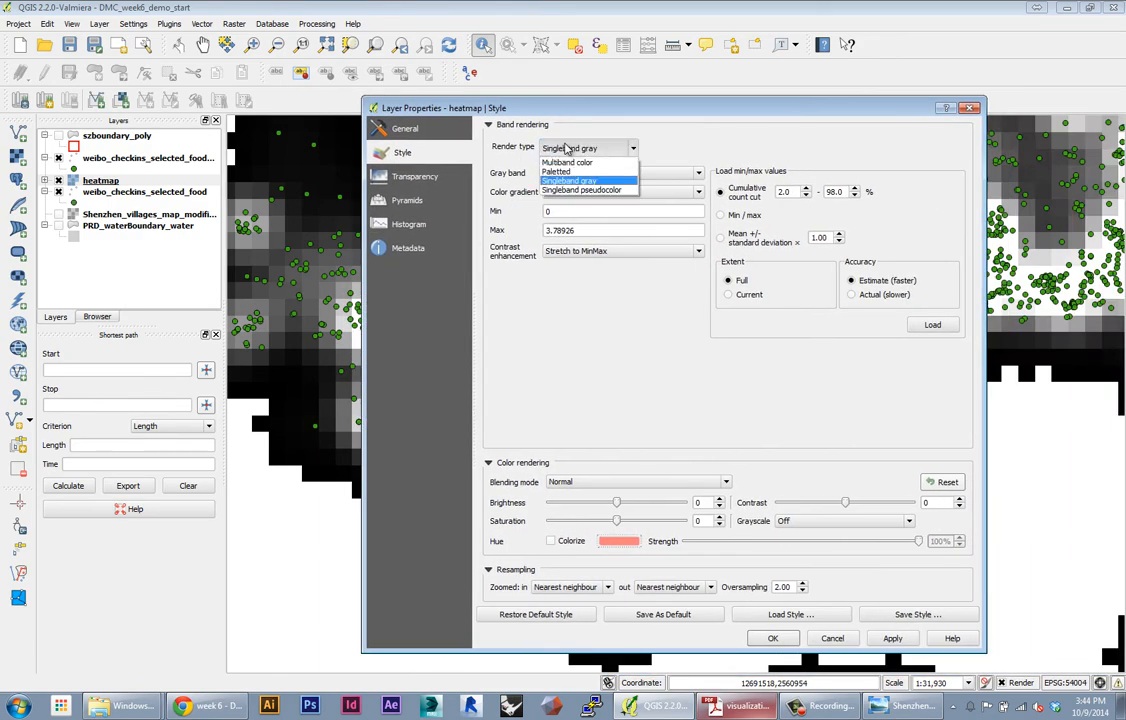
pyautogui.click(580, 190)
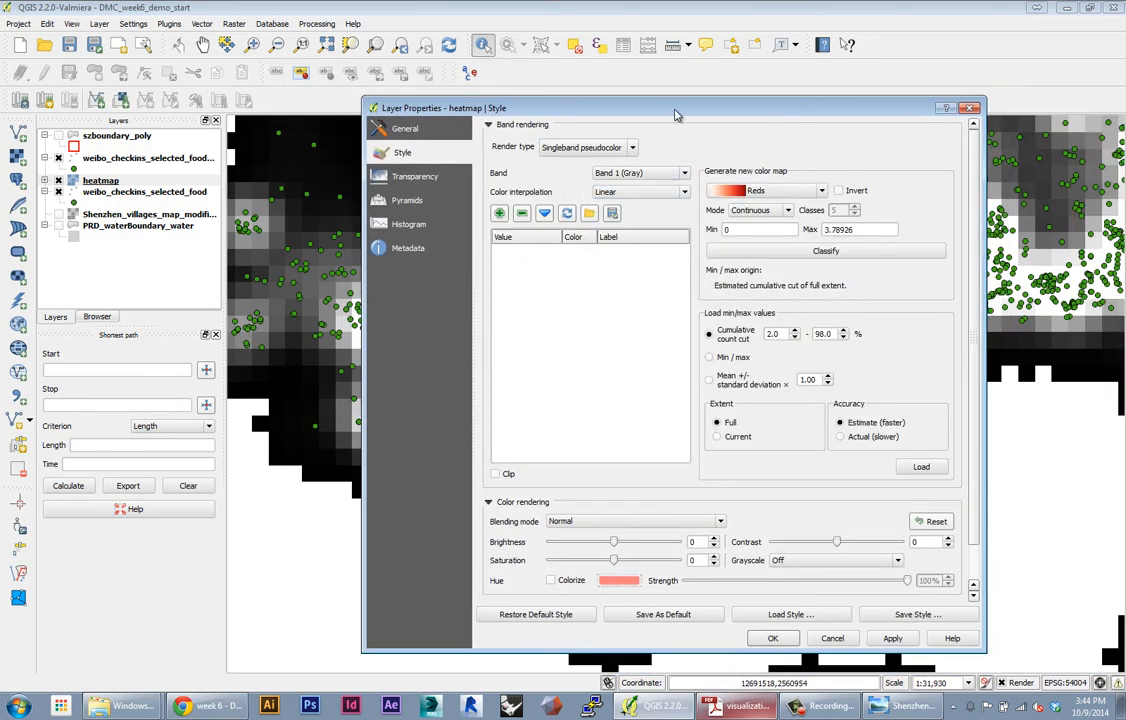
pyautogui.moveTo(675, 115); pyautogui.dragTo(590, 111)
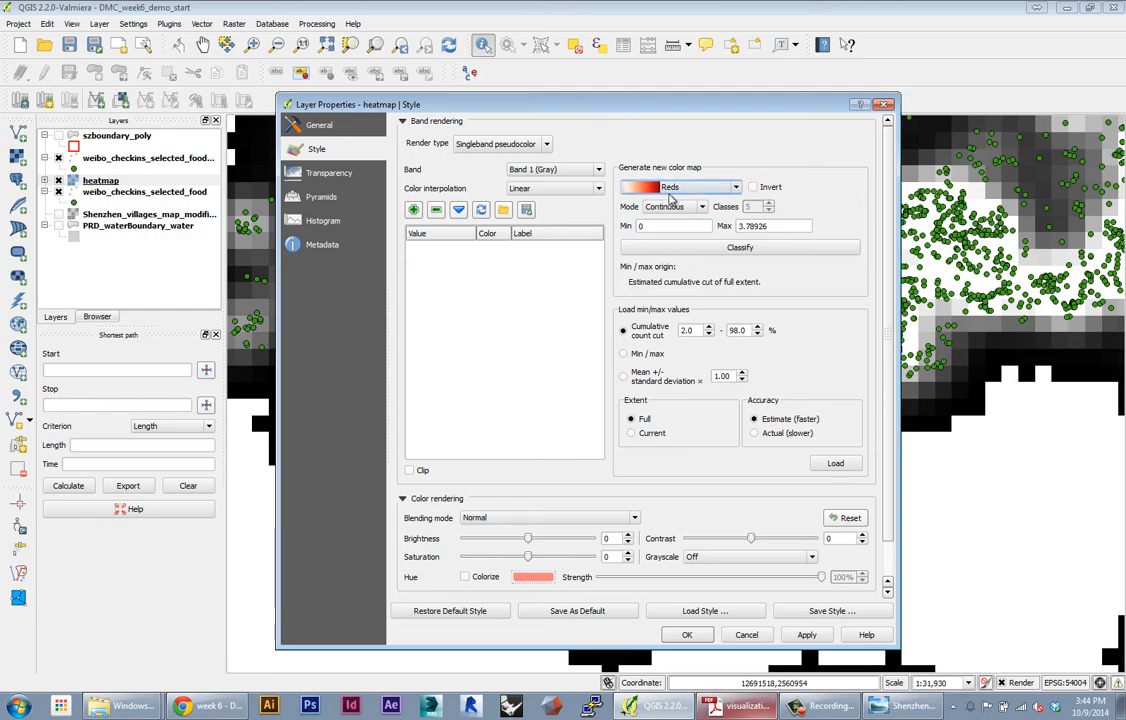
# Step: Try classifying the heatmap values with the inverted Reds color ramp
pyautogui.click(752, 187)
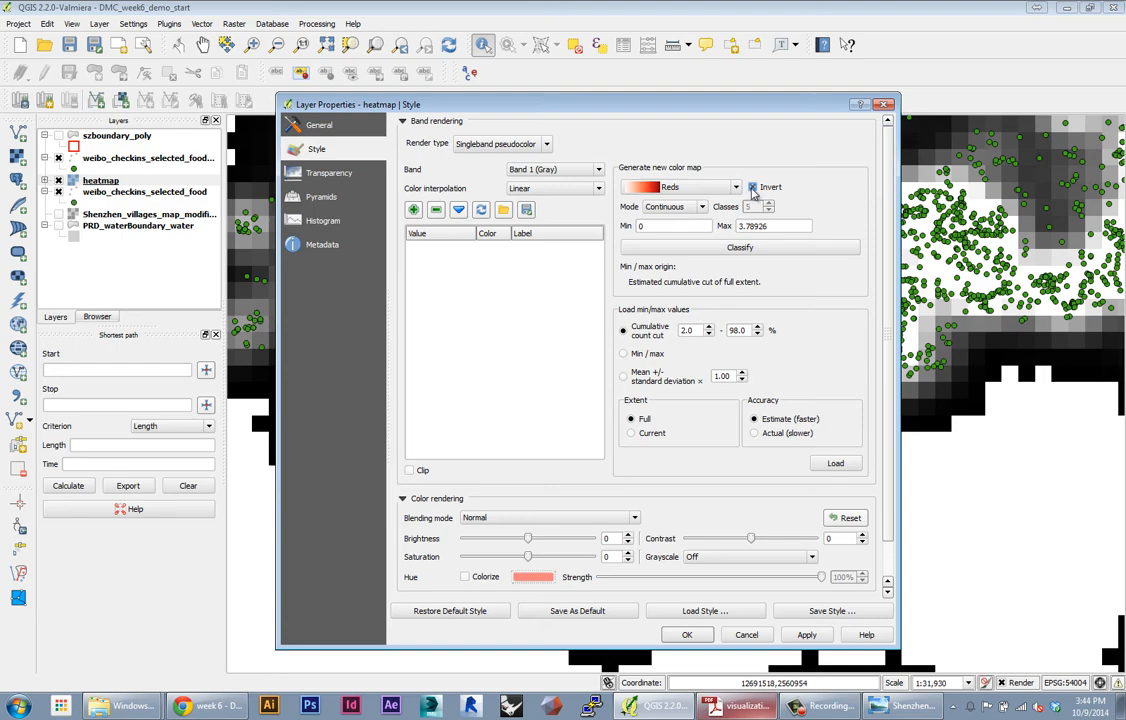
pyautogui.click(738, 246)
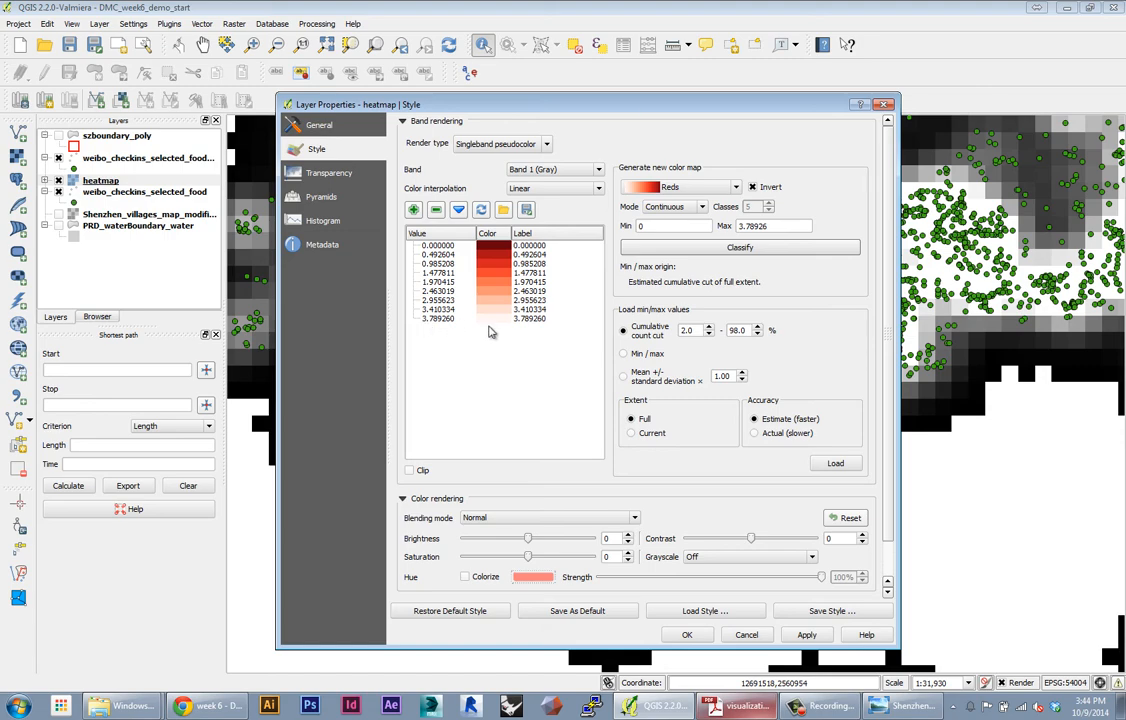
pyautogui.click(752, 186)
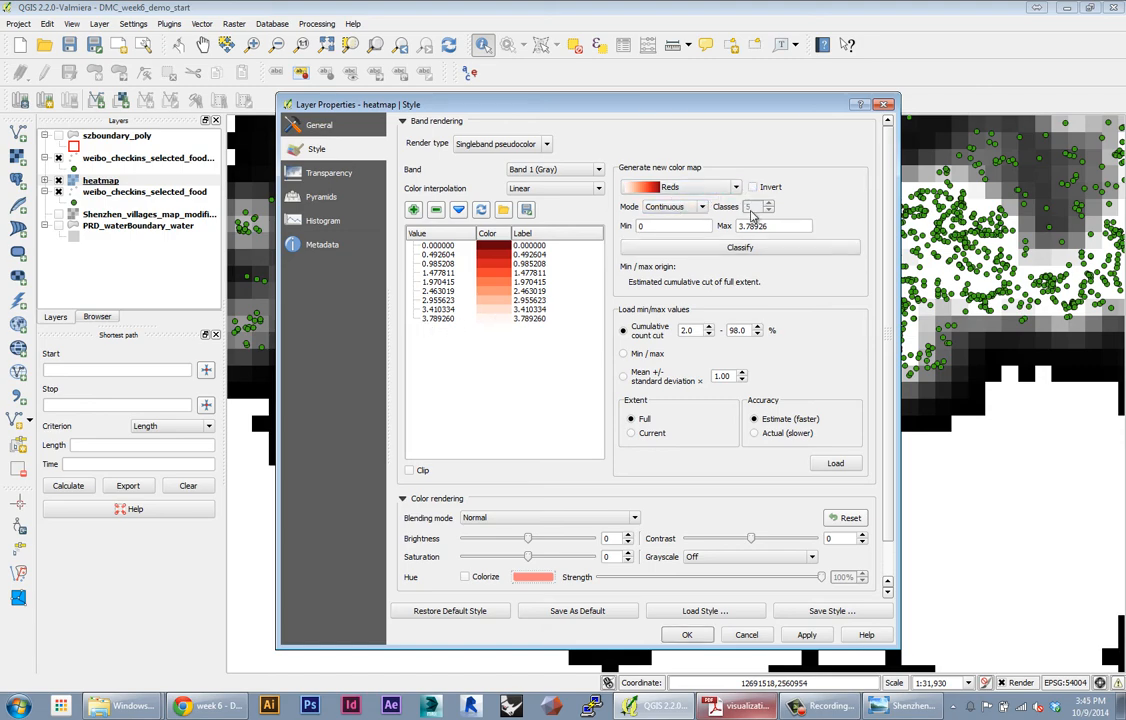
# Step: Choose the new gradient ramp for the heatmap's color map and classify the values with it
pyautogui.click(650, 186)
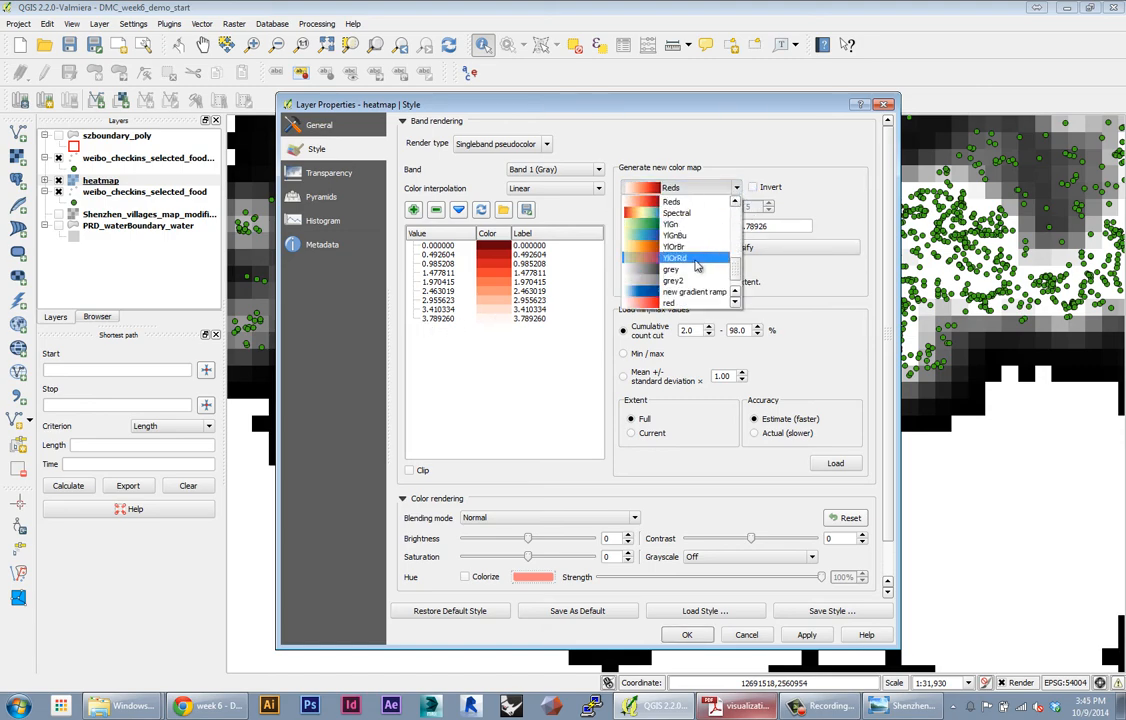
pyautogui.scroll(-2, 715, 262)
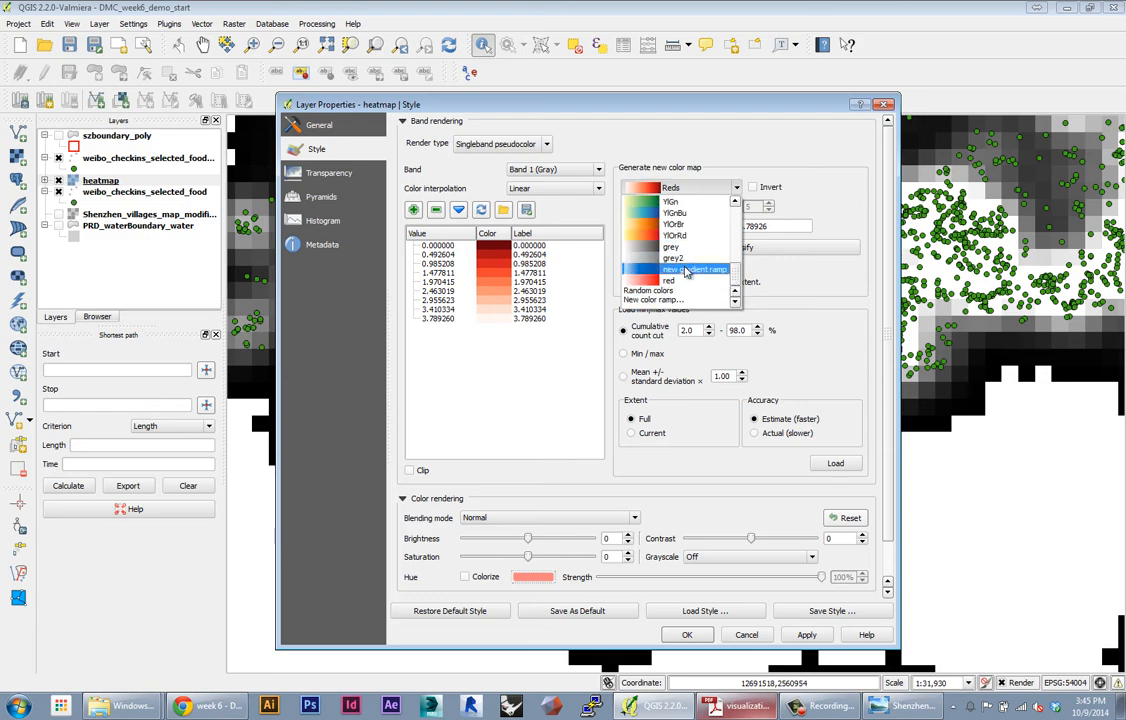
pyautogui.click(686, 270)
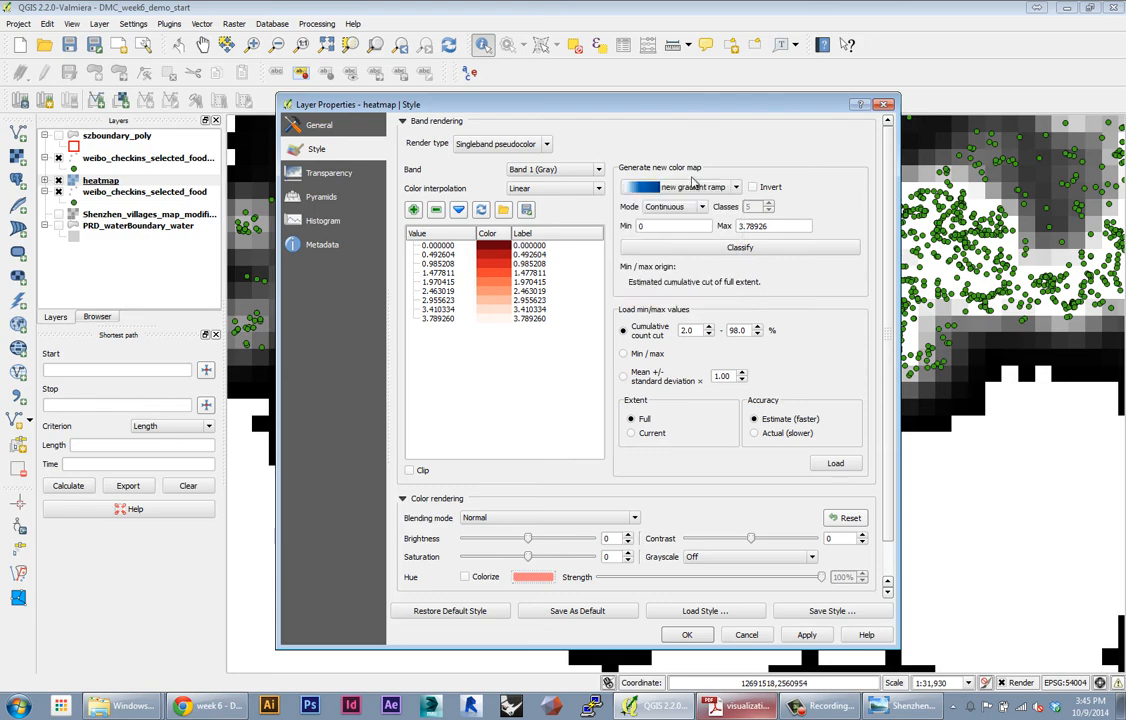
pyautogui.click(748, 248)
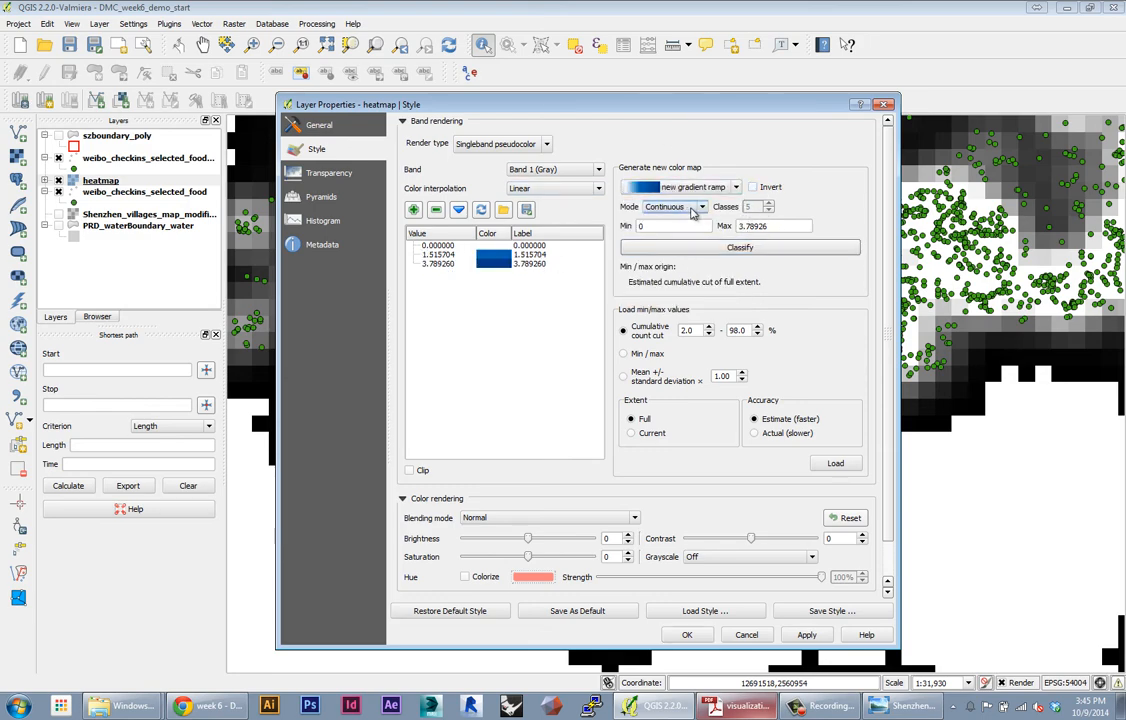
# Step: Reclassify the heatmap in Equal interval mode with 9 classes and apply the style to the layer
pyautogui.click(688, 207)
pyautogui.click(669, 219)
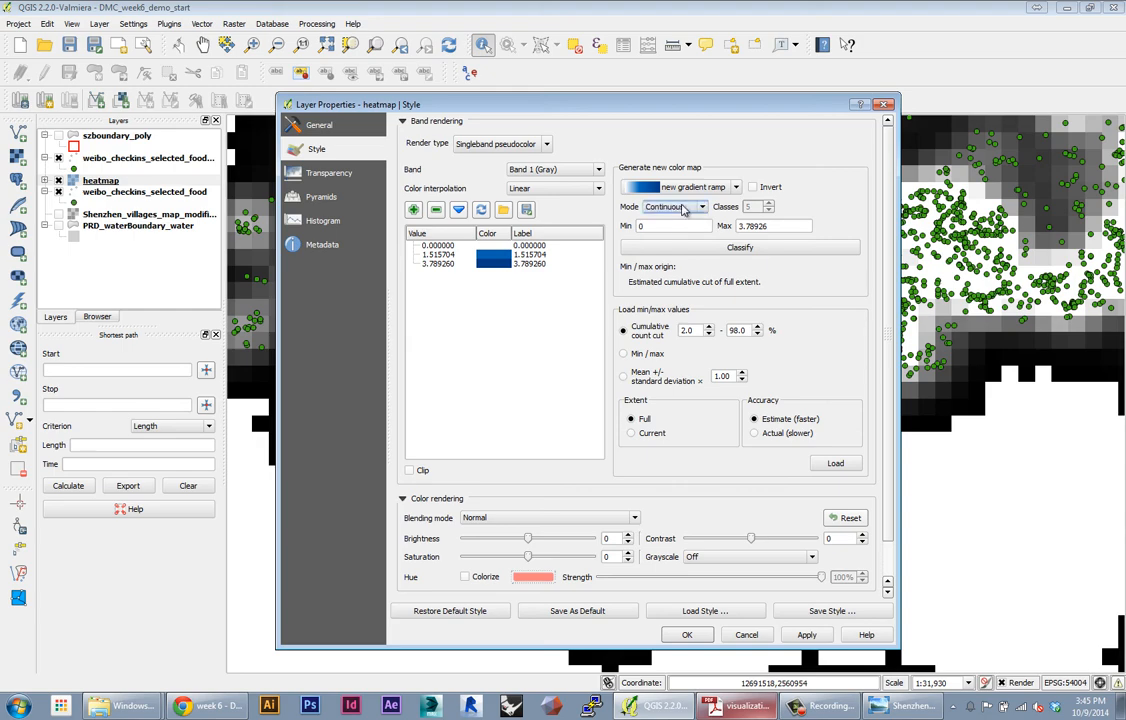
pyautogui.click(675, 208)
pyautogui.click(668, 228)
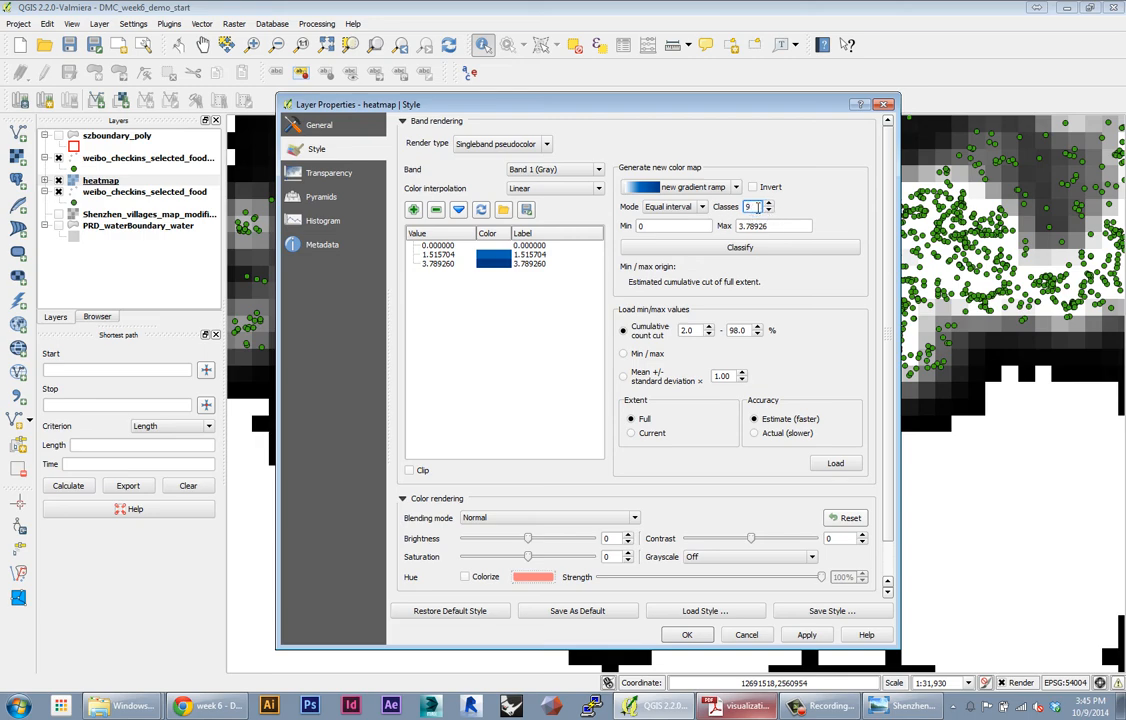
pyautogui.click(740, 247)
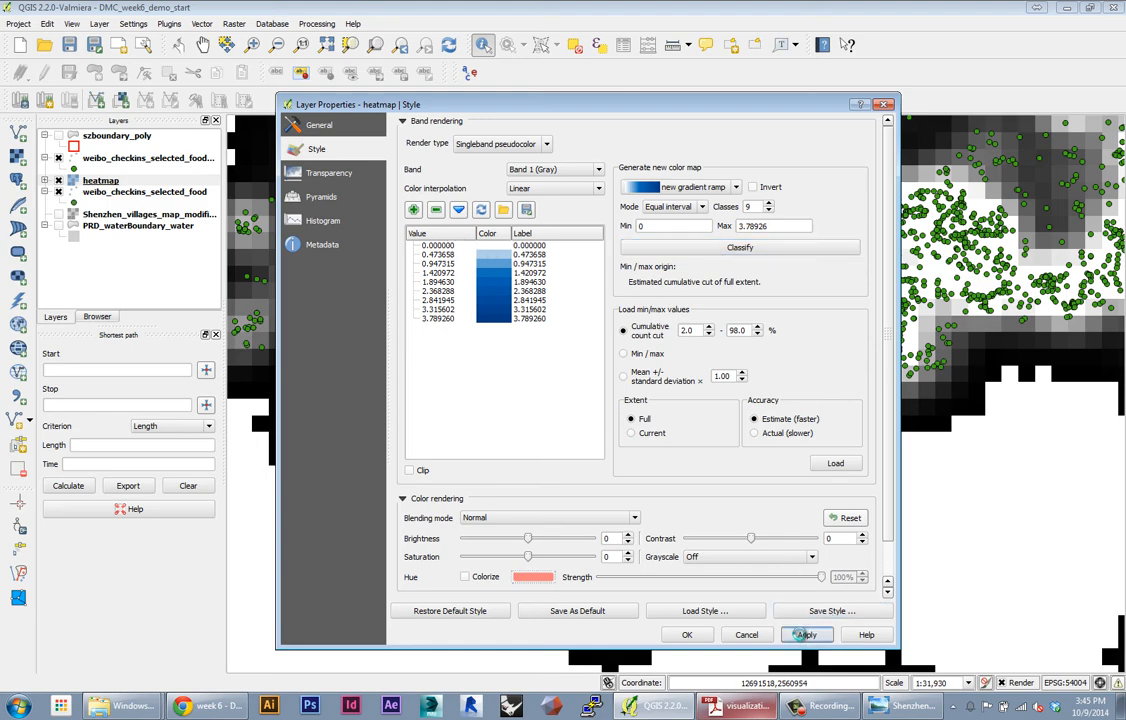
pyautogui.click(806, 634)
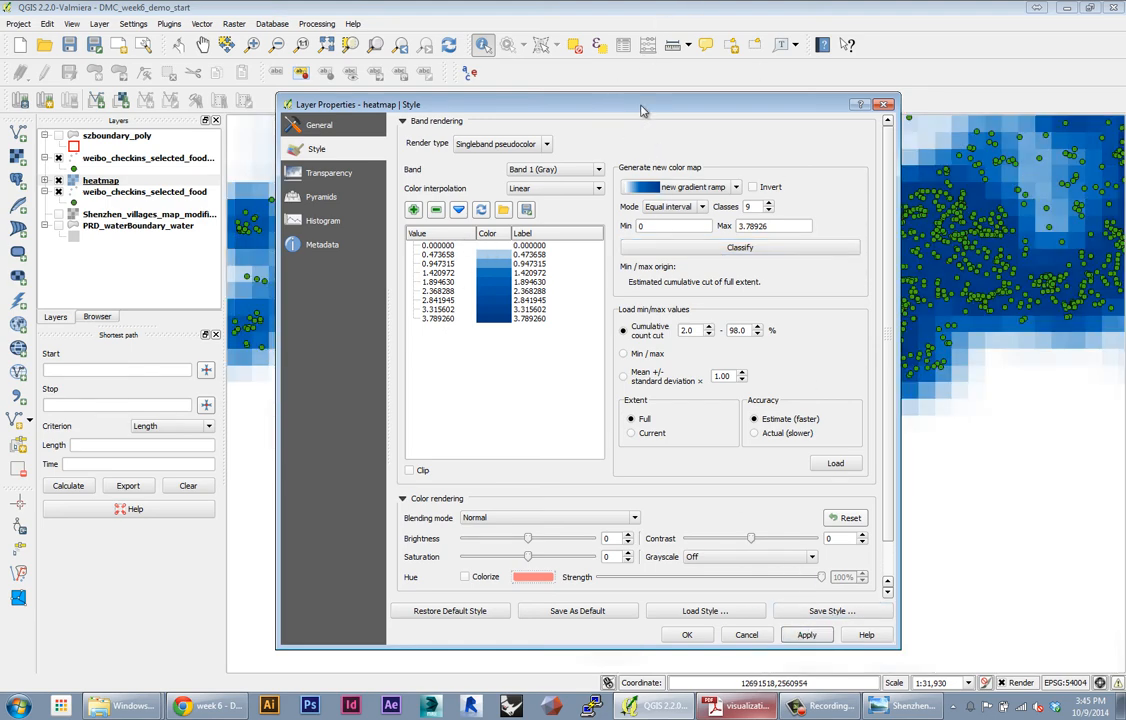
pyautogui.moveTo(643, 111); pyautogui.dragTo(733, 118)
pyautogui.click(778, 634)
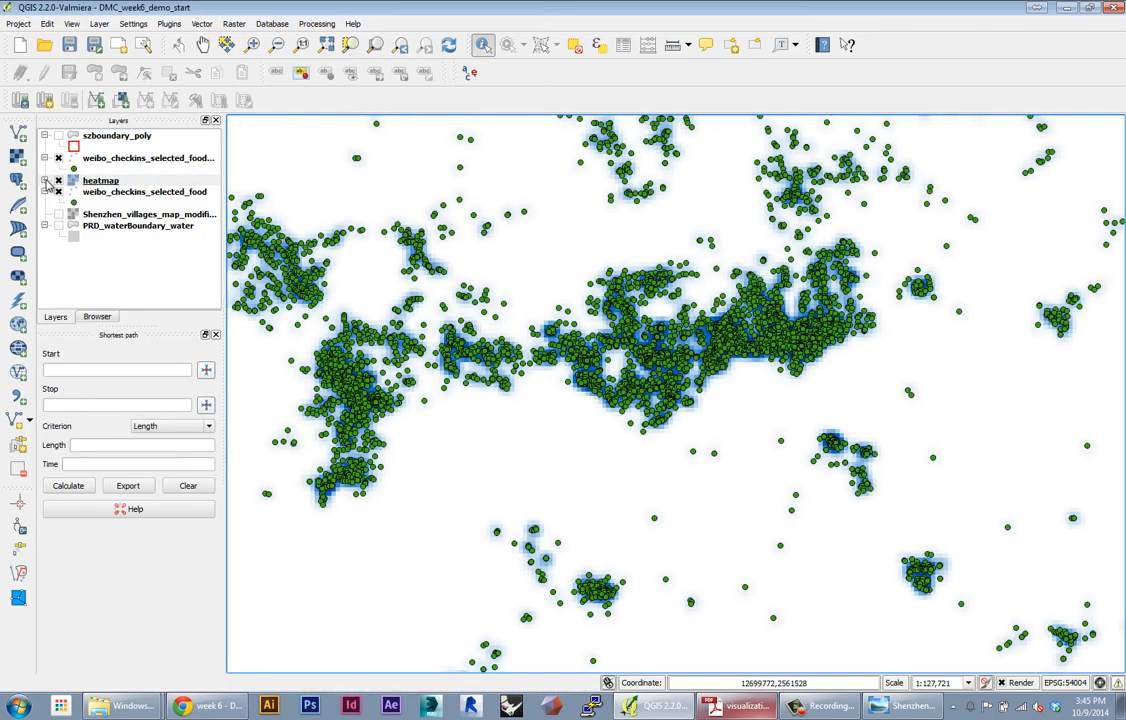
# Step: Hide the projected food check-ins layer and examine the recolored heatmap's density clusters across the city
pyautogui.click(58, 158)
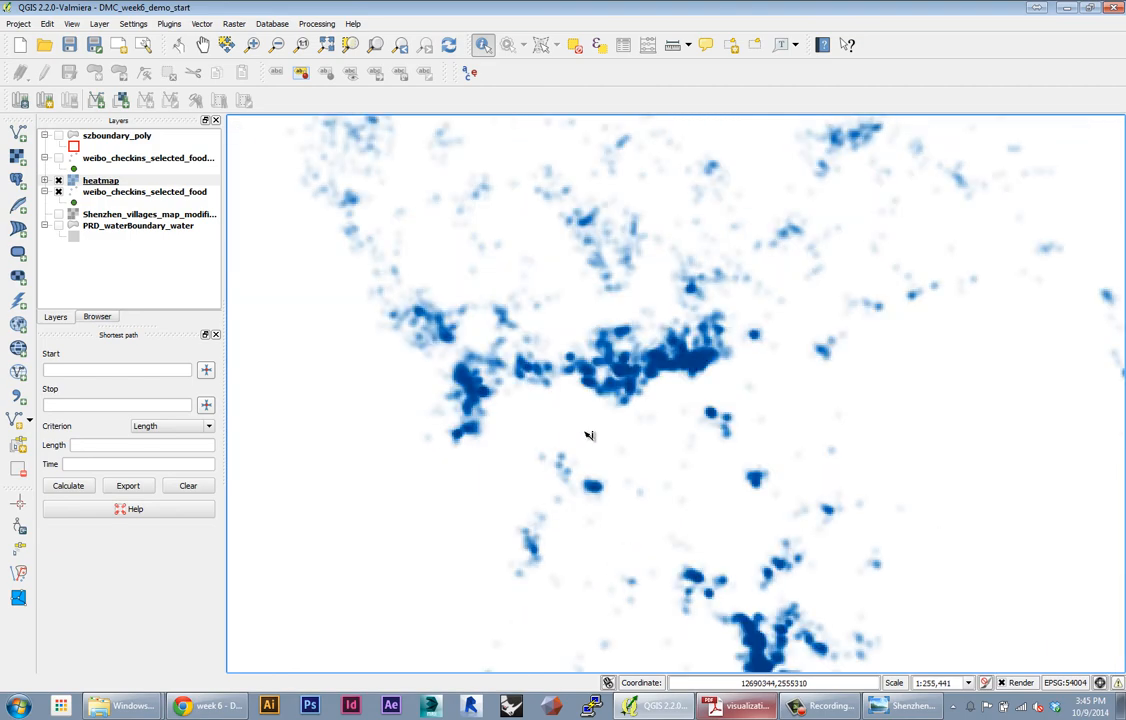
pyautogui.moveTo(688, 340); pyautogui.dragTo(653, 241)
pyautogui.scroll(1, 574, 235)
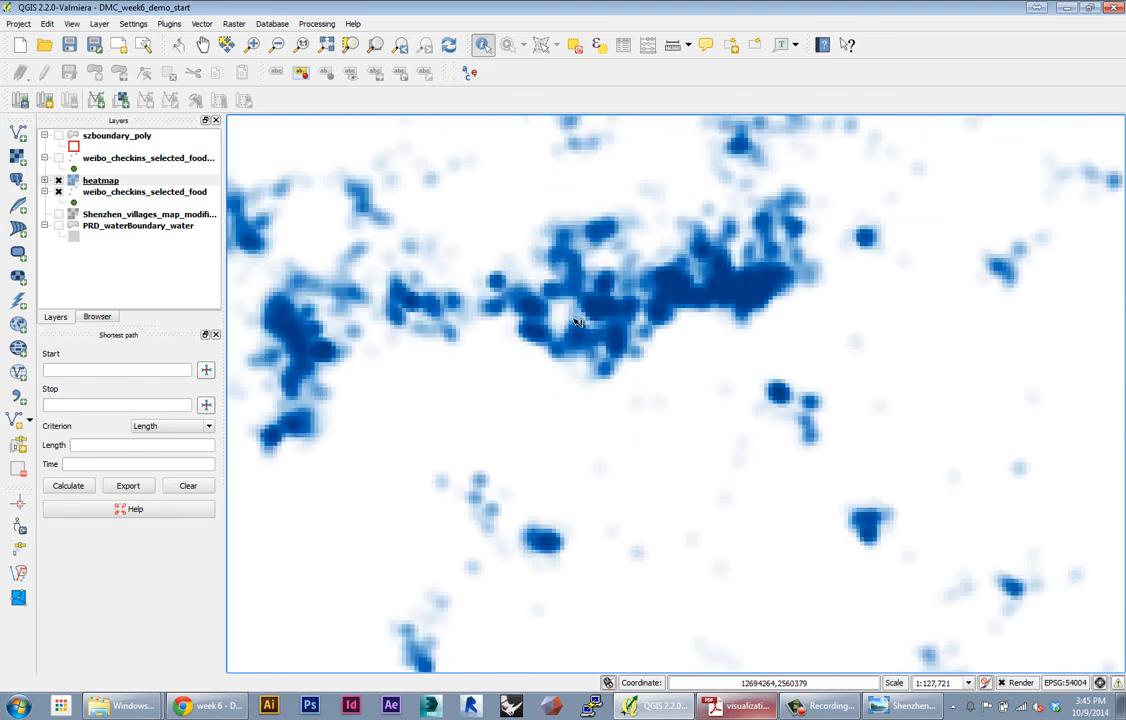
pyautogui.moveTo(575, 317); pyautogui.dragTo(643, 372)
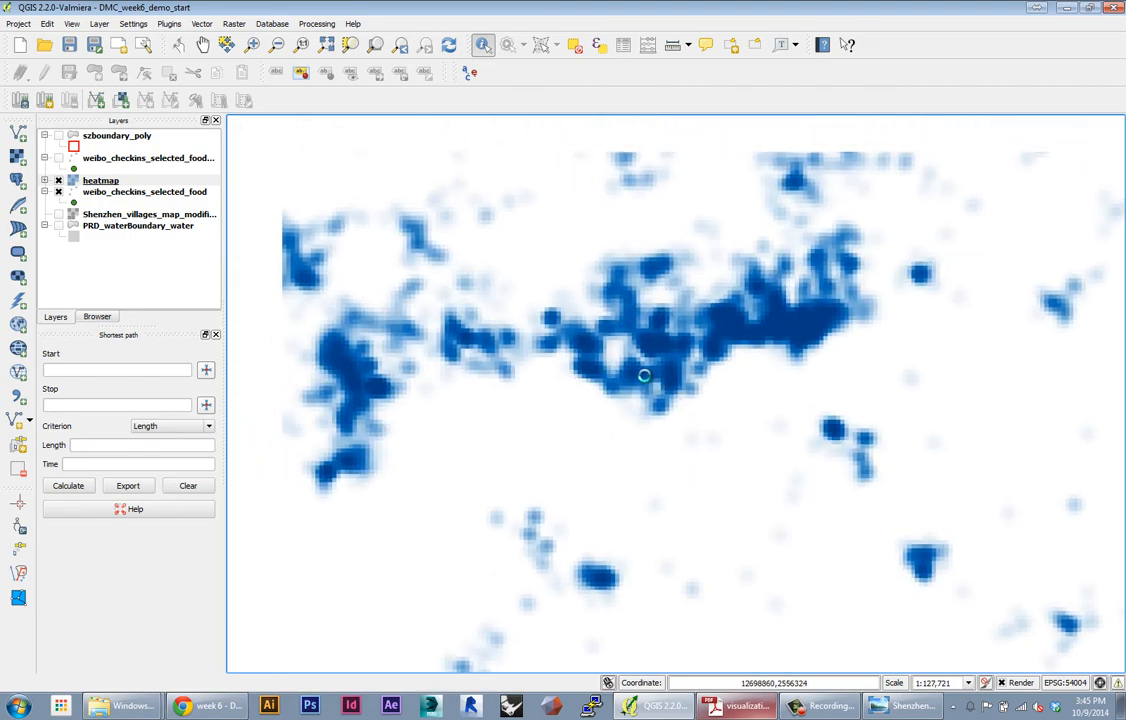
# Step: Start a new heatmap from weibo_checkins_selected_food_project and set its output raster to heatmap2 on the Desktop
pyautogui.click(232, 23)
pyautogui.moveTo(252, 66)
pyautogui.click(345, 68)
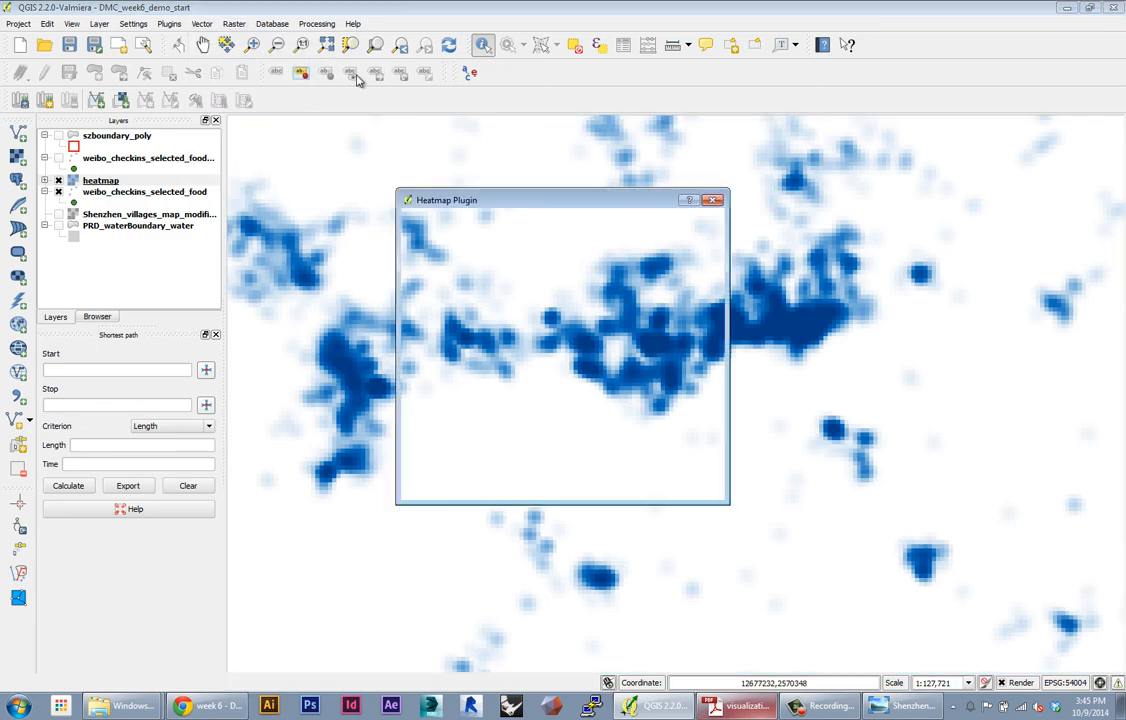
pyautogui.click(704, 224)
pyautogui.click(695, 237)
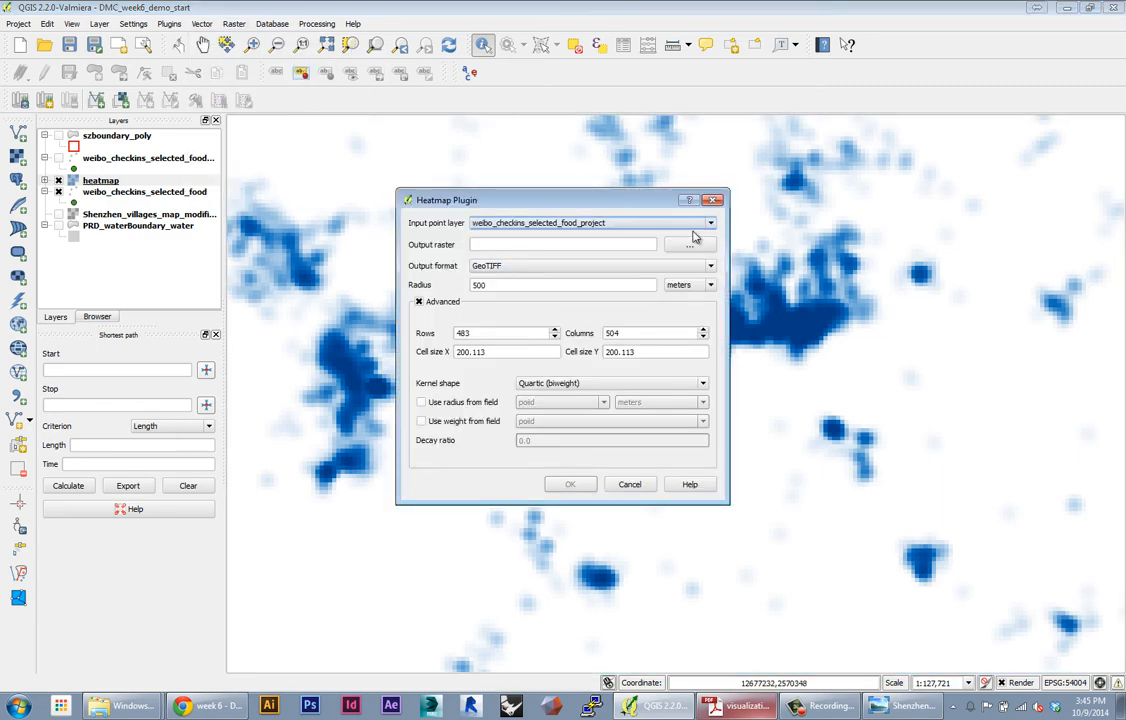
pyautogui.click(690, 246)
pyautogui.click(903, 440)
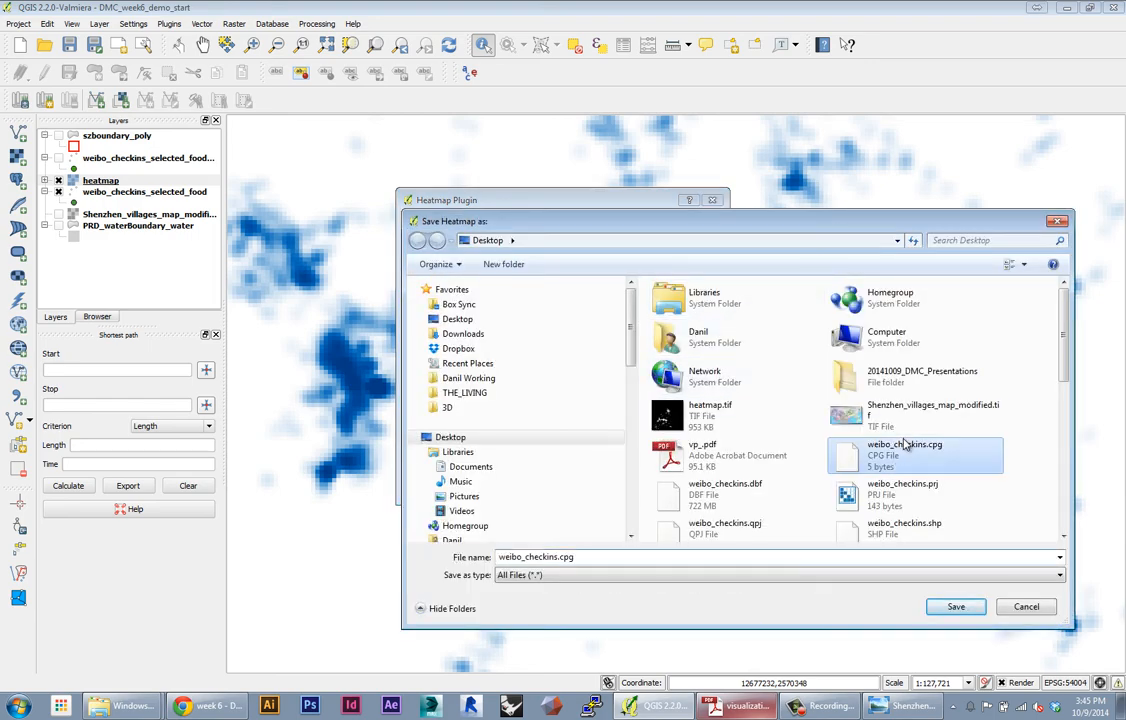
pyautogui.scroll(-5, 903, 440)
pyautogui.click(732, 556)
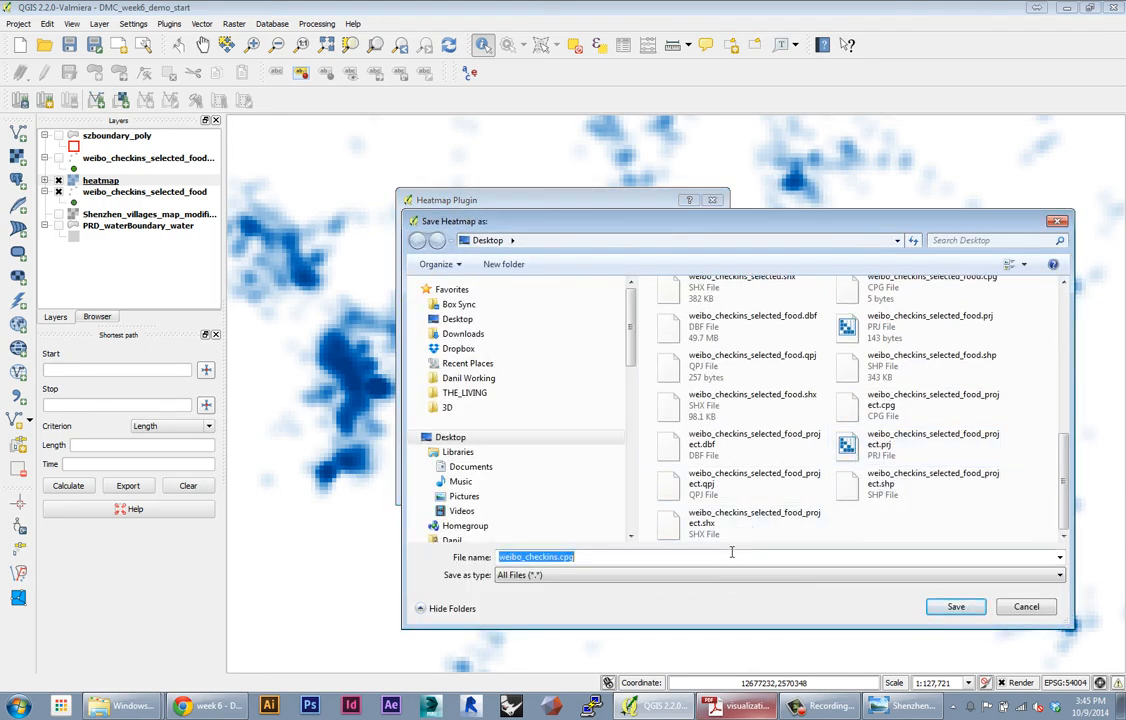
pyautogui.write('heatmap2')
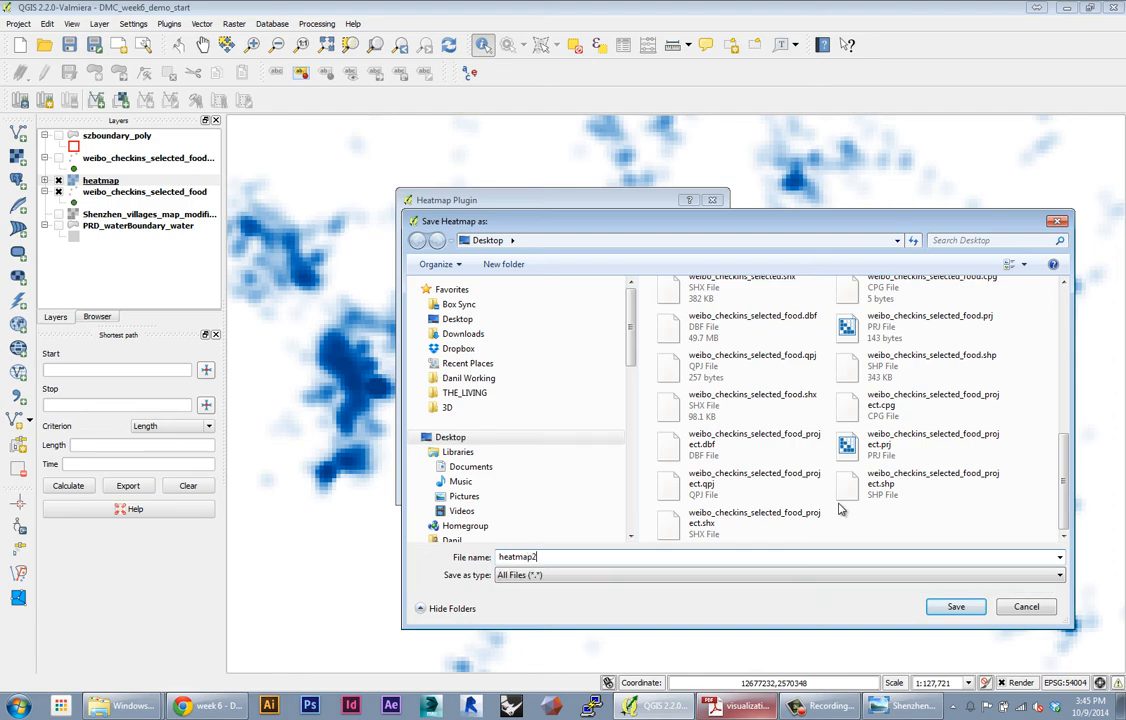
pyautogui.press('Return')
# Step: Set the radius to 2000 meters and the X and Y cell sizes to 100, and generate the heatmap
pyautogui.doubleClick(516, 284)
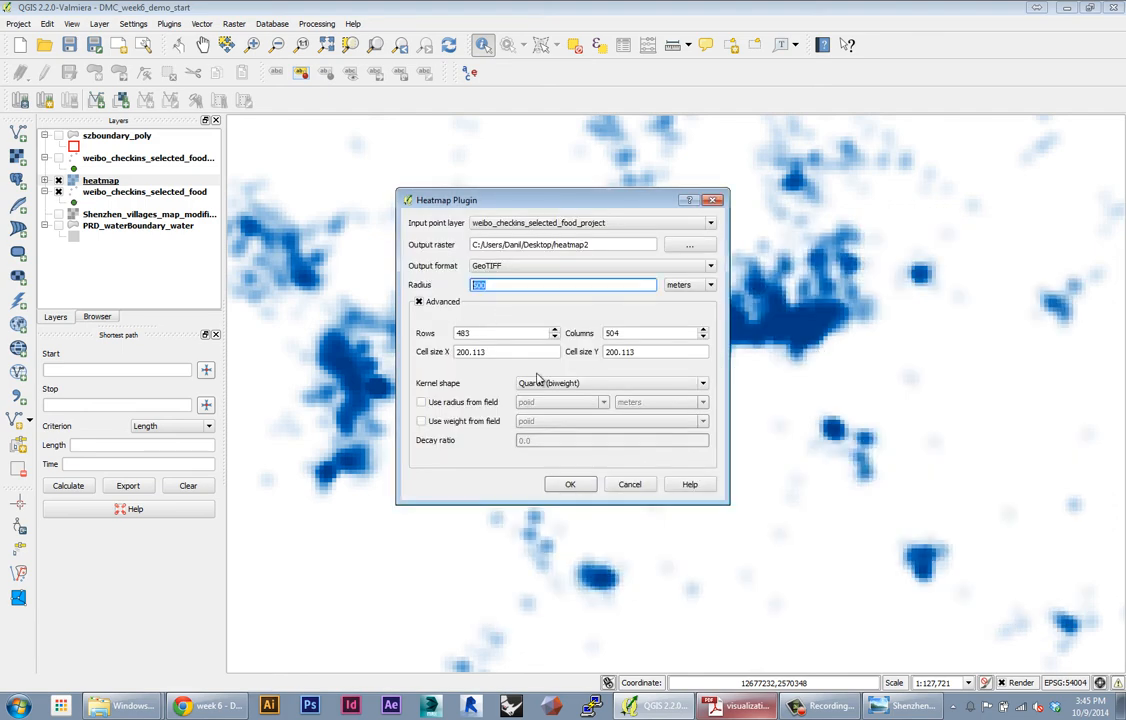
pyautogui.write('2000')
pyautogui.doubleClick(465, 352)
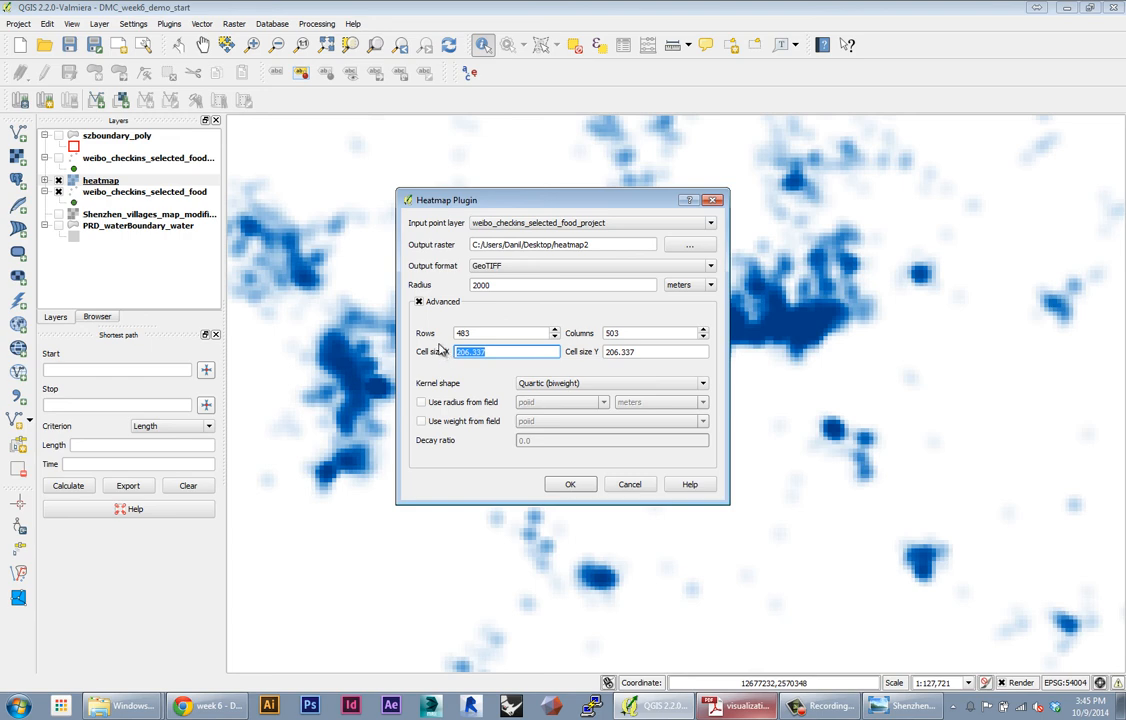
pyautogui.write('100')
pyautogui.press('Tab')
pyautogui.write('100')
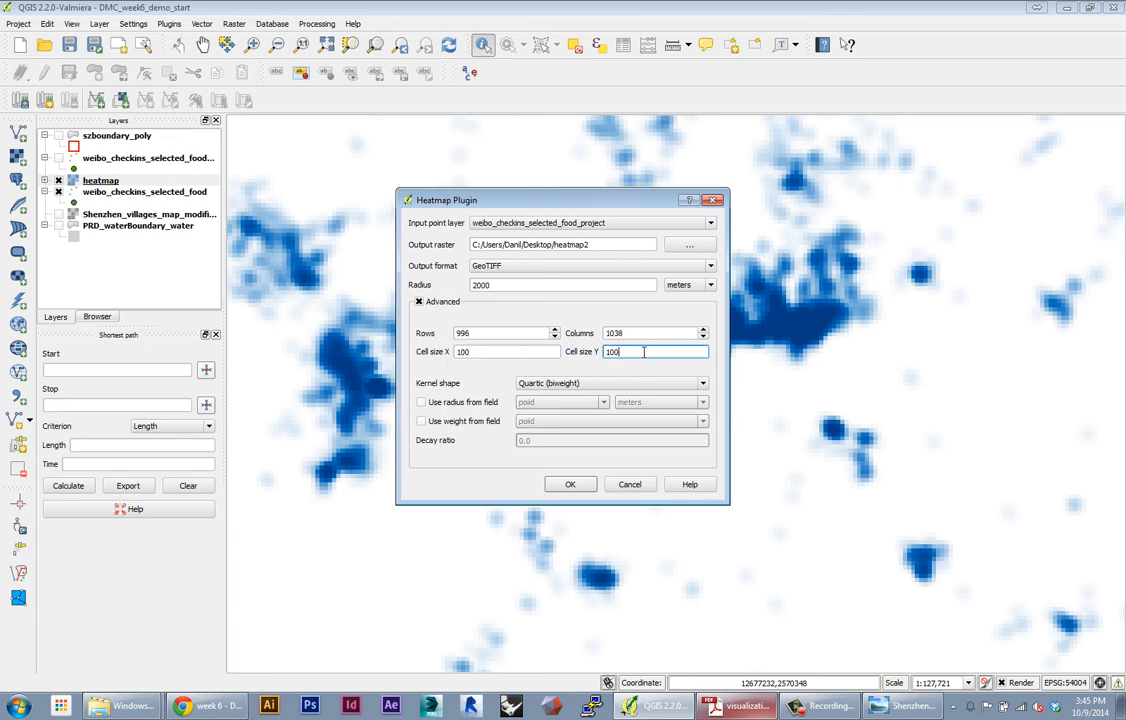
pyautogui.click(531, 353)
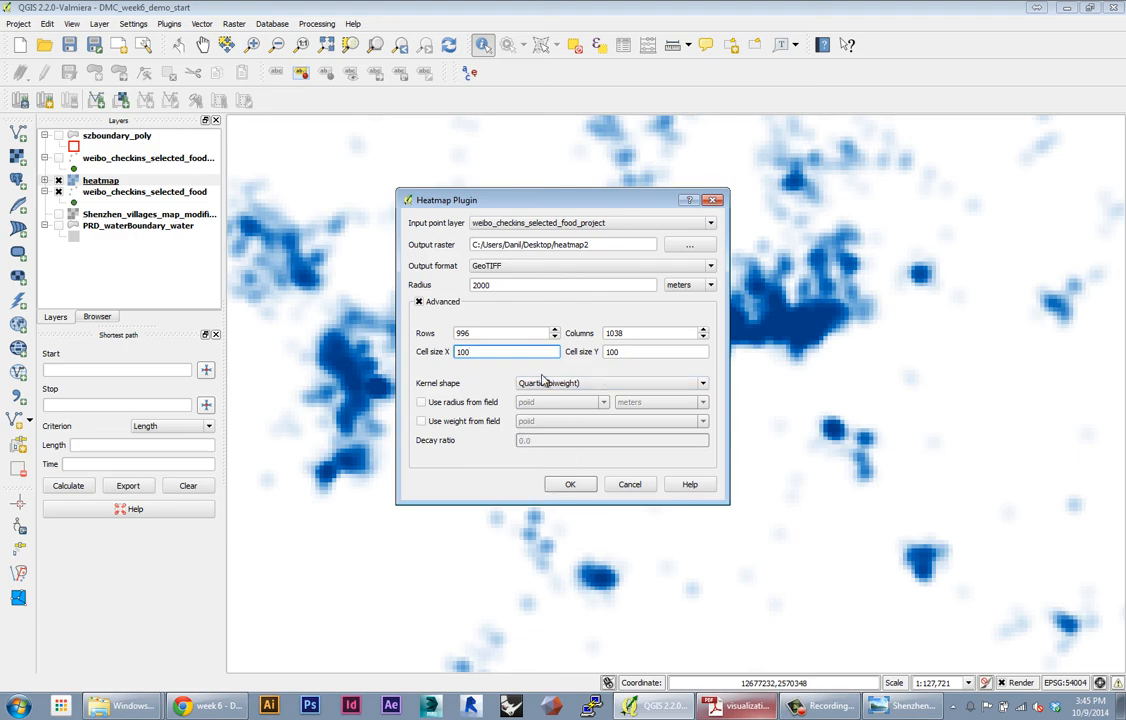
pyautogui.click(570, 486)
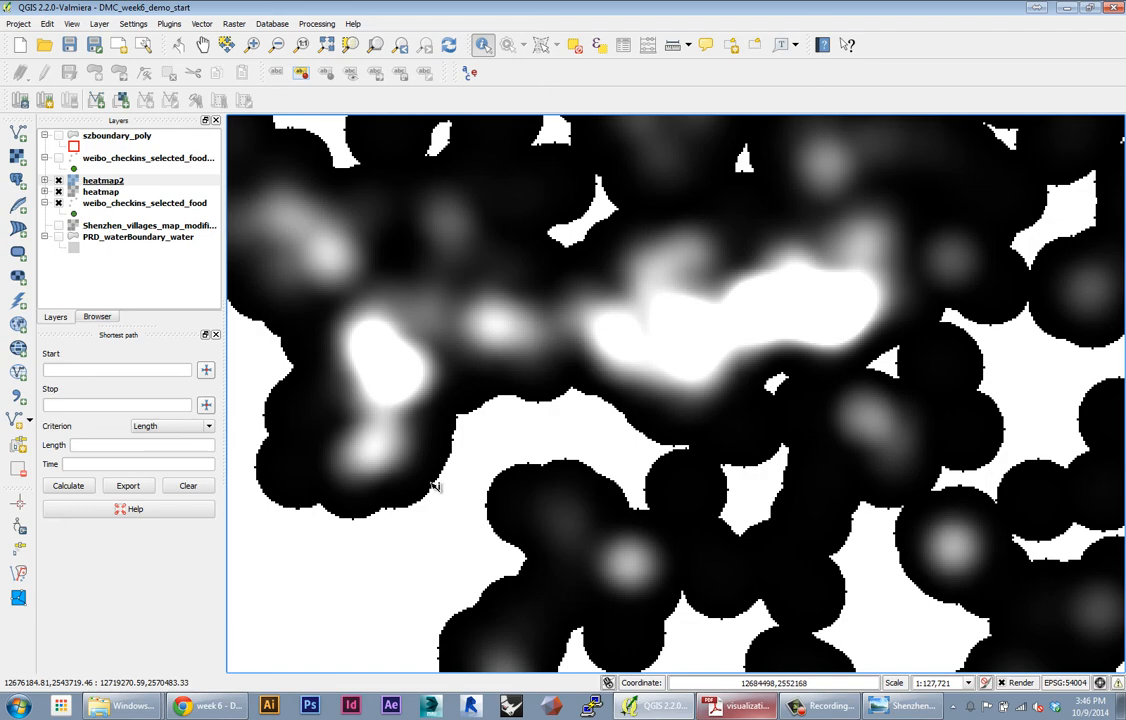
# Step: Compare the heatmap2 layer with the first heatmap by switching its visibility off and on
pyautogui.click(58, 180)
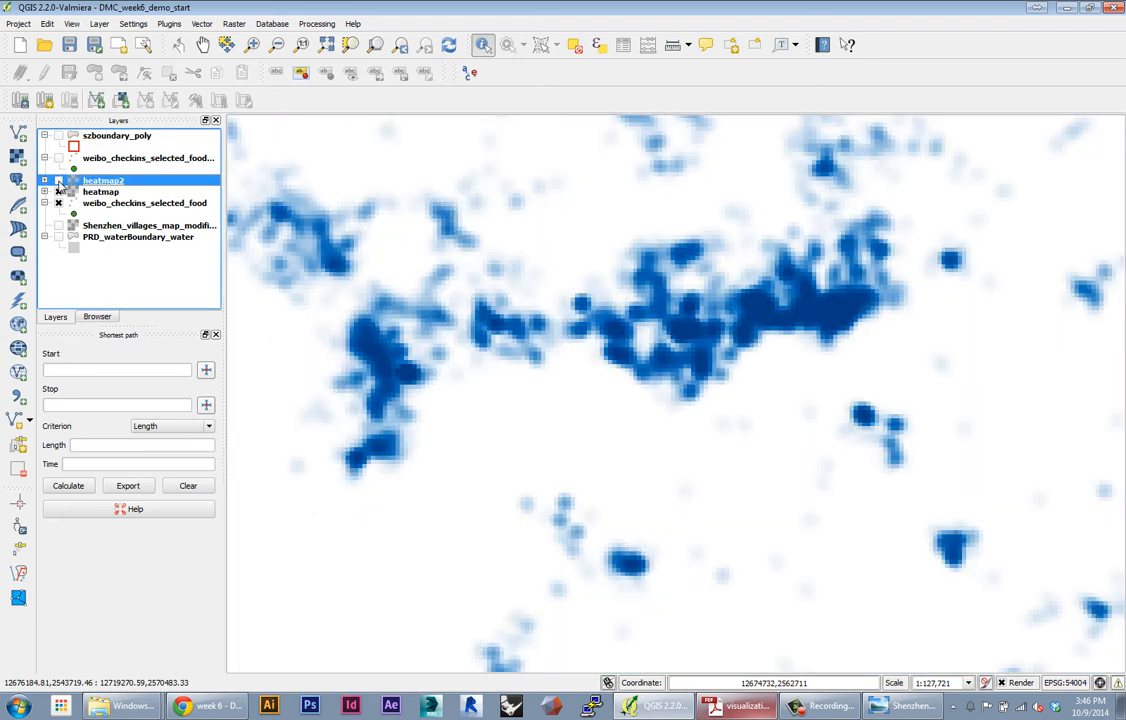
pyautogui.click(58, 180)
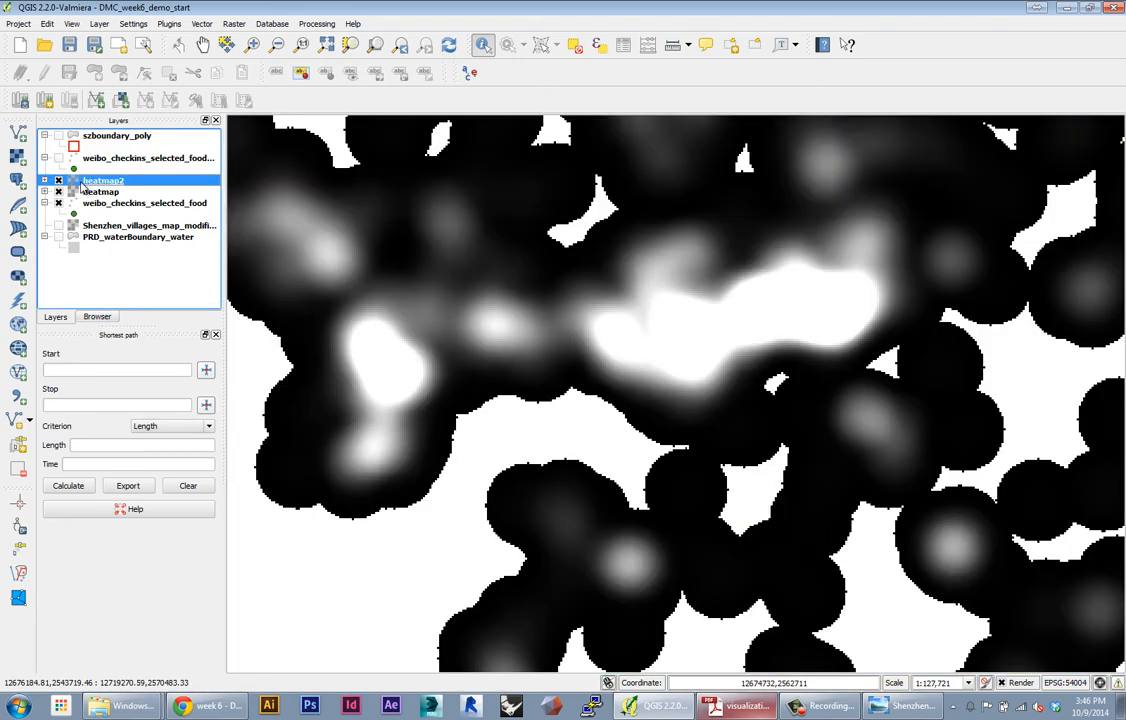
# Step: Render heatmap2 as singleband pseudocolor with the inverted new gradient ramp, classified in equal interval mode with 9 classes
pyautogui.doubleClick(127, 179)
pyautogui.click(512, 155)
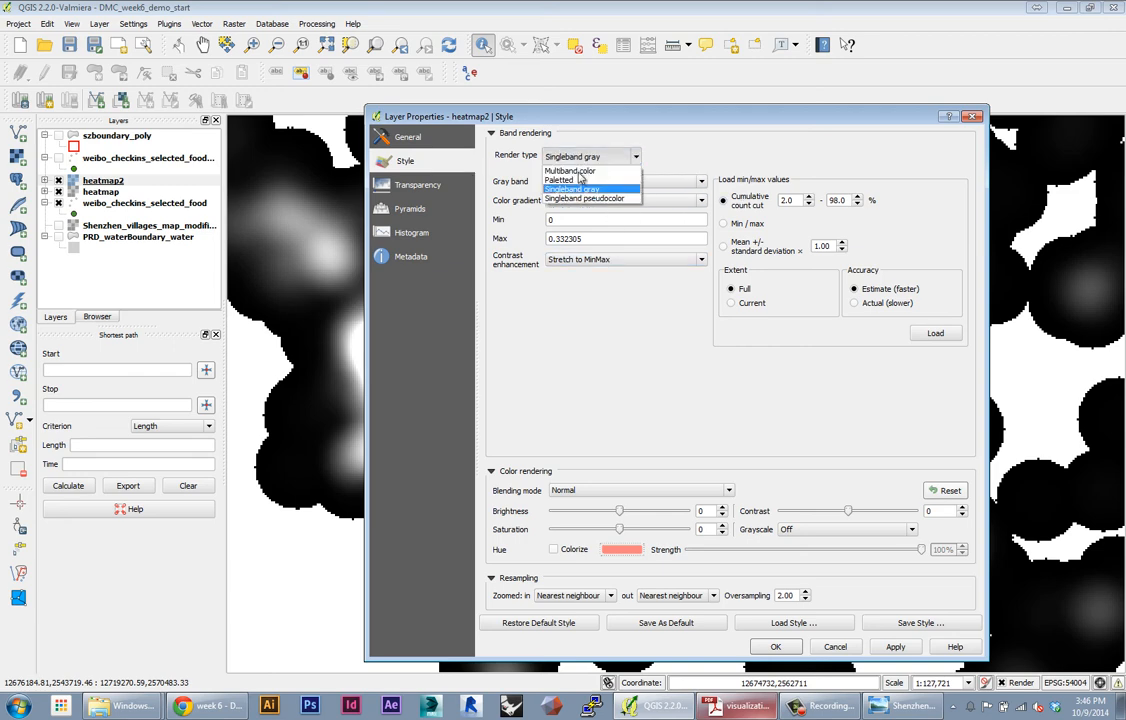
pyautogui.click(512, 176)
pyautogui.click(841, 198)
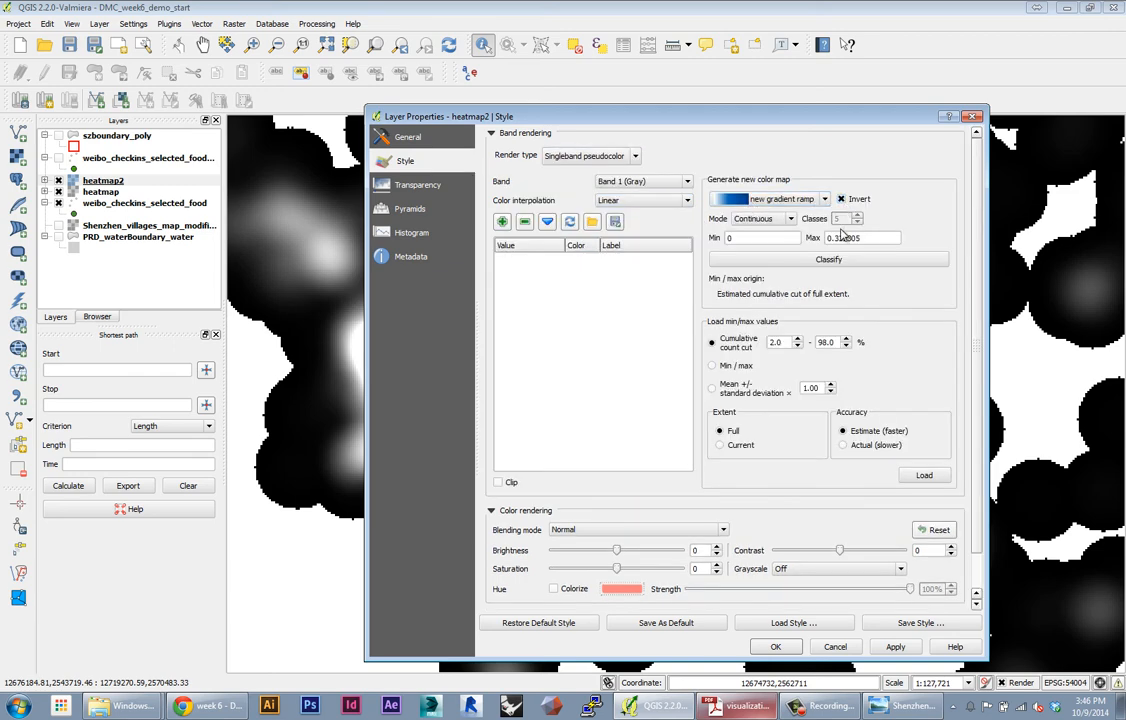
pyautogui.click(762, 218)
pyautogui.click(760, 232)
pyautogui.click(858, 216)
pyautogui.click(858, 216)
pyautogui.click(858, 216)
pyautogui.click(858, 216)
pyautogui.click(858, 216)
pyautogui.click(858, 222)
pyautogui.click(828, 259)
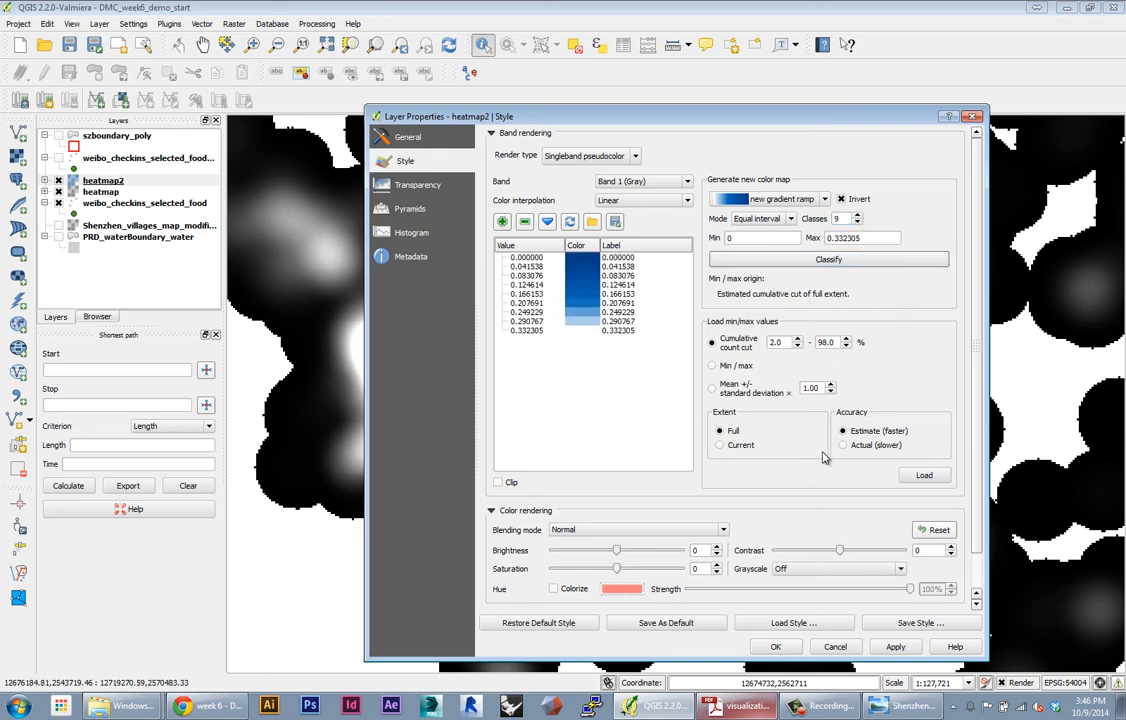
# Step: Turn off the color ramp inversion, reclassify the values and apply the style to heatmap2
pyautogui.click(841, 198)
pyautogui.click(838, 261)
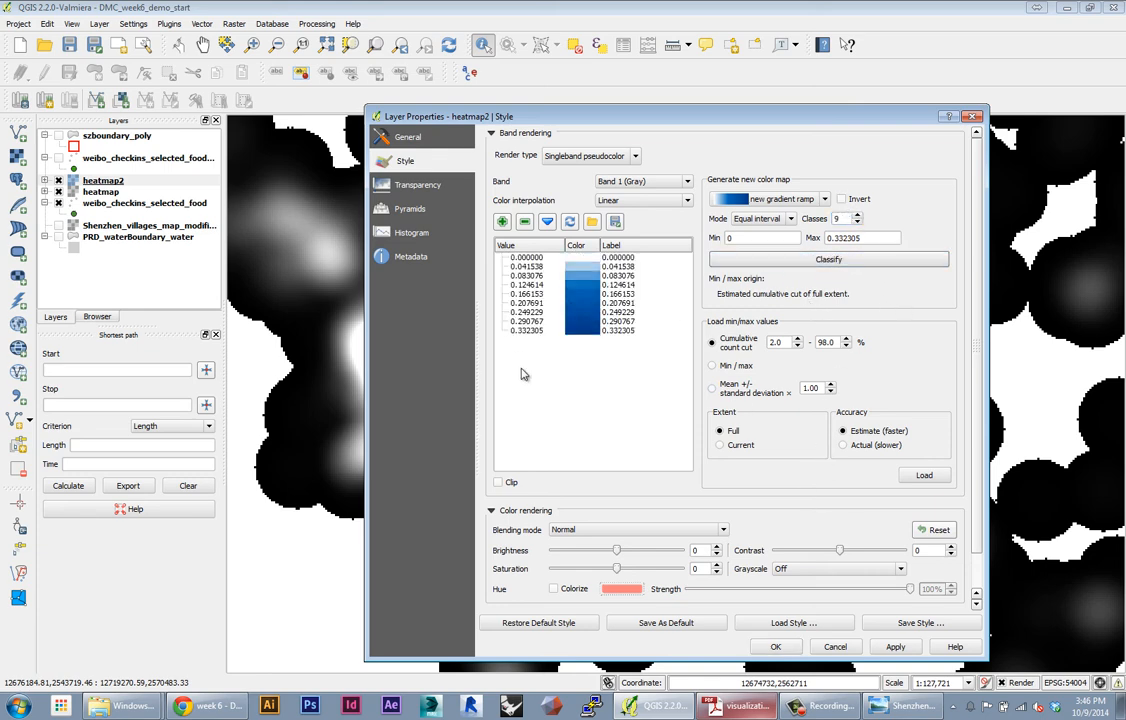
pyautogui.click(893, 645)
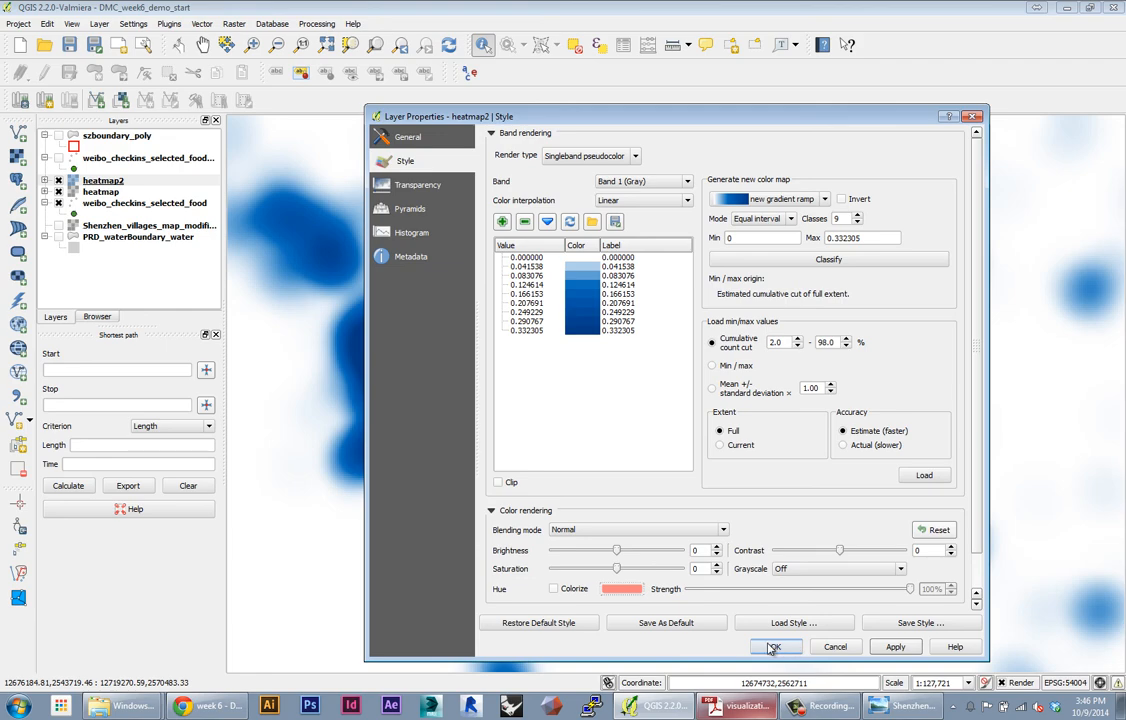
pyautogui.click(781, 648)
# Step: Compare the recolored heatmap2 with the first heatmap around the central cluster by hiding and showing heatmap2
pyautogui.scroll(-1, 508, 380)
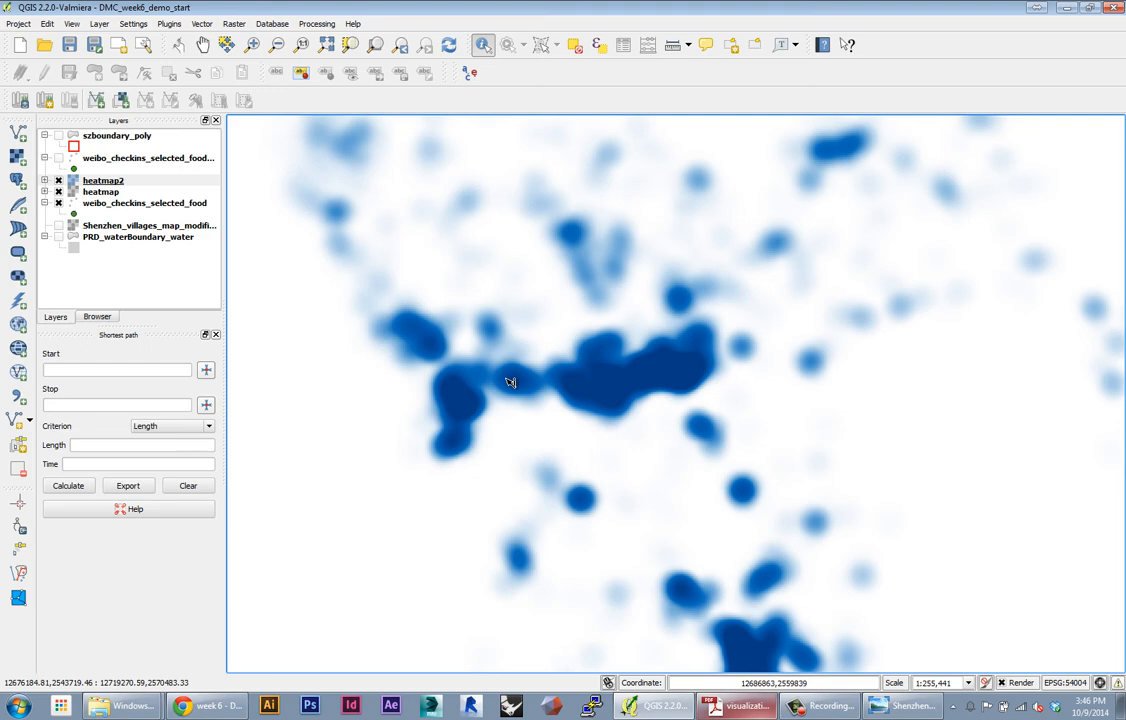
pyautogui.click(58, 180)
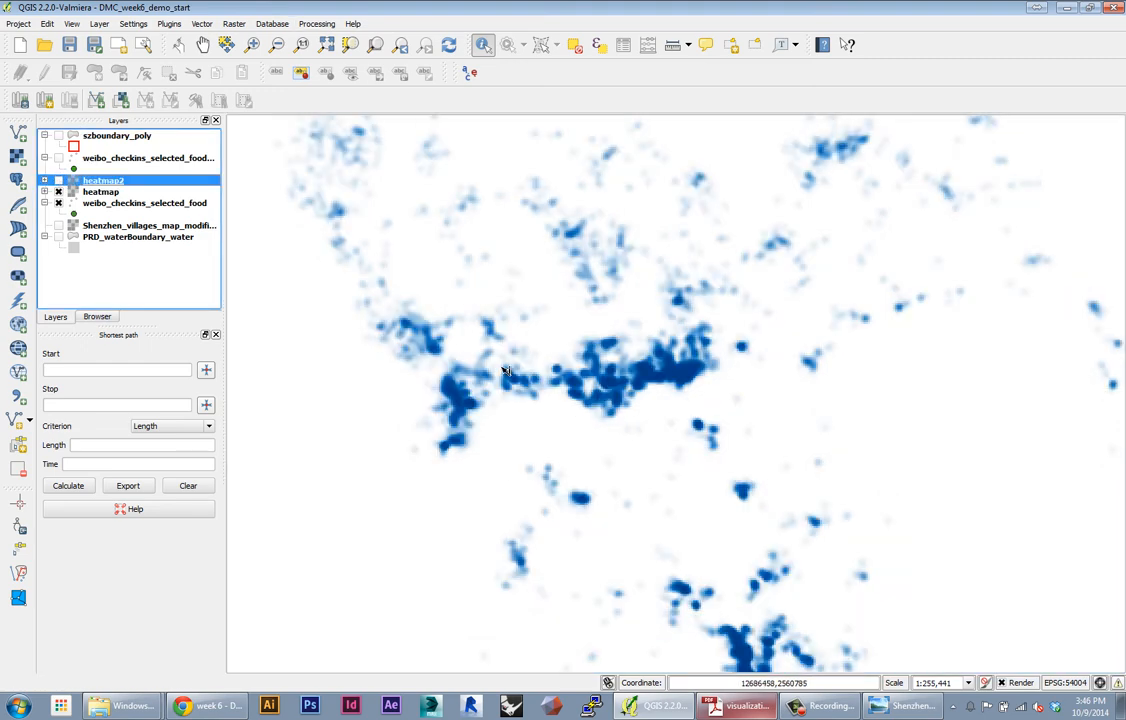
pyautogui.scroll(2, 507, 372)
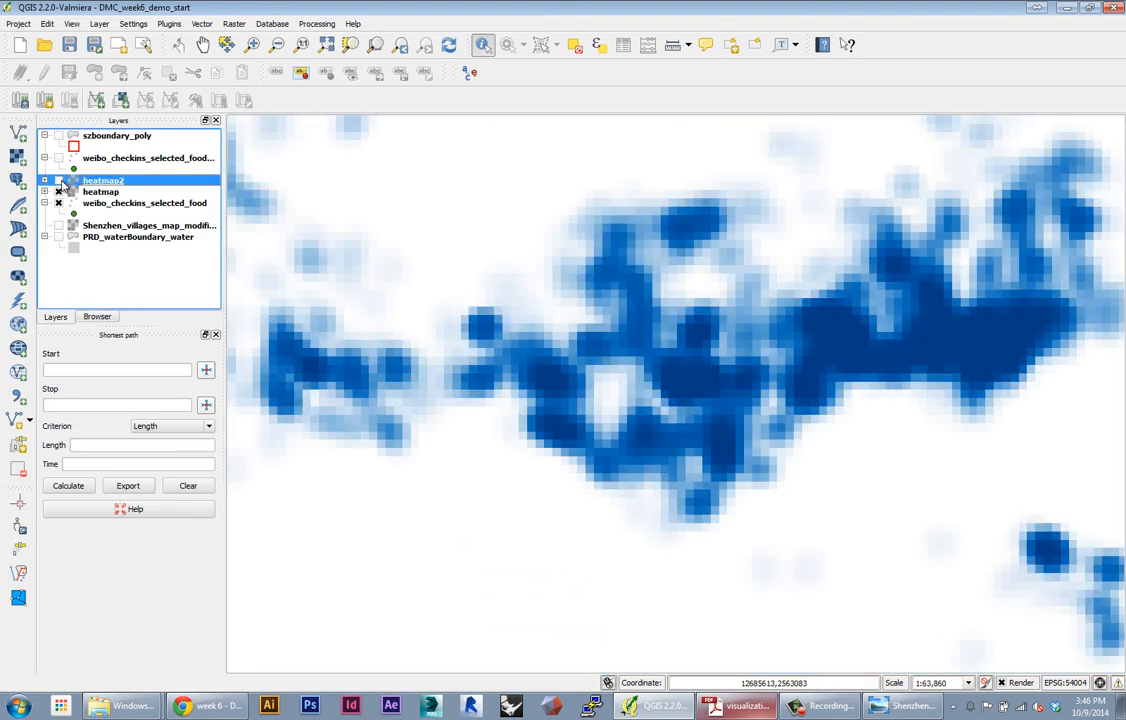
pyautogui.click(60, 181)
pyautogui.moveTo(586, 291); pyautogui.dragTo(535, 312)
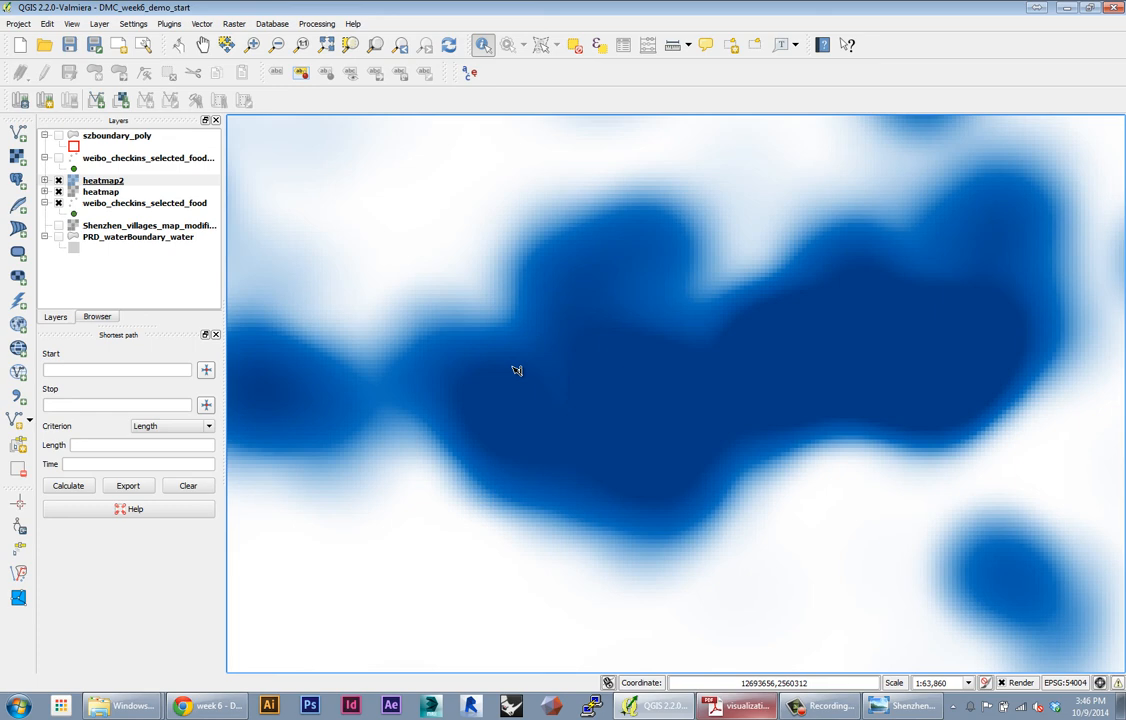
# Step: Review the rows and cell size settings of the Heatmap plugin, and close it without generating a raster
pyautogui.click(233, 23)
pyautogui.click(350, 65)
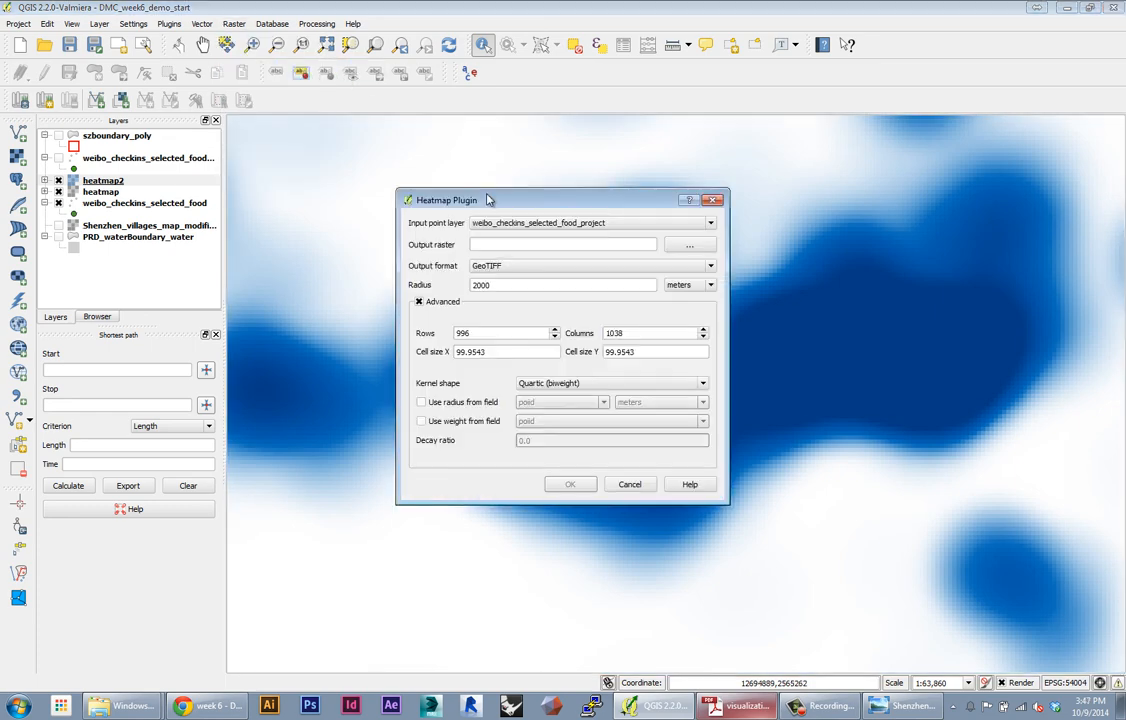
pyautogui.doubleClick(502, 355)
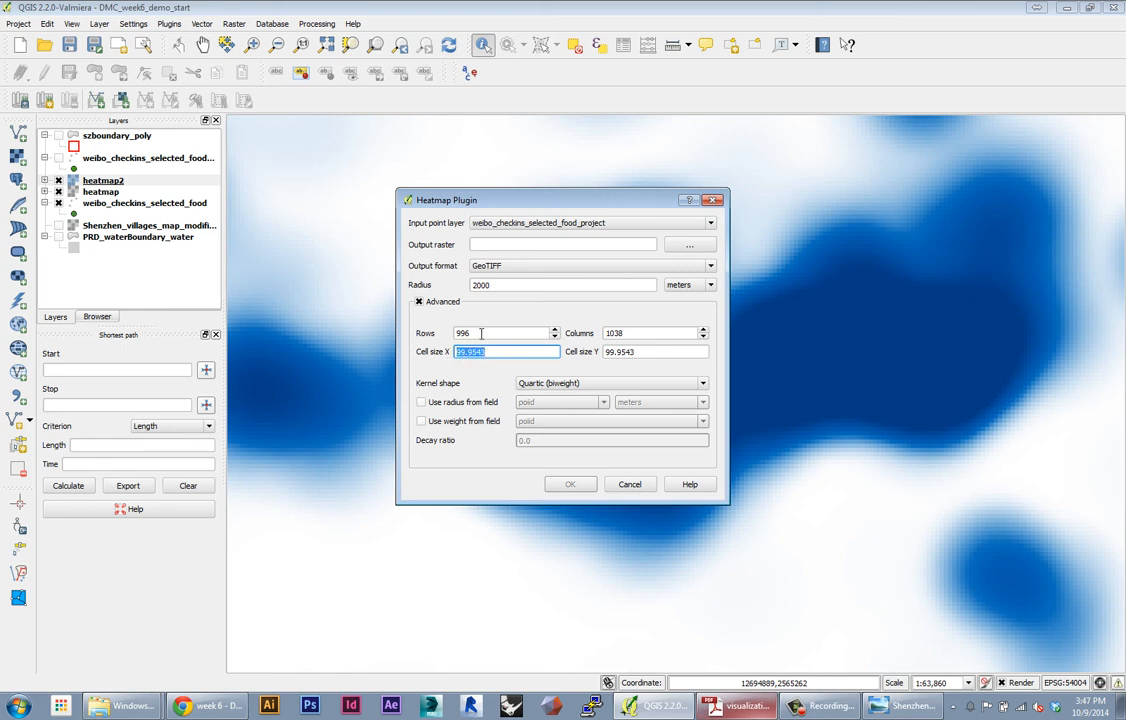
pyautogui.moveTo(481, 333); pyautogui.dragTo(449, 336)
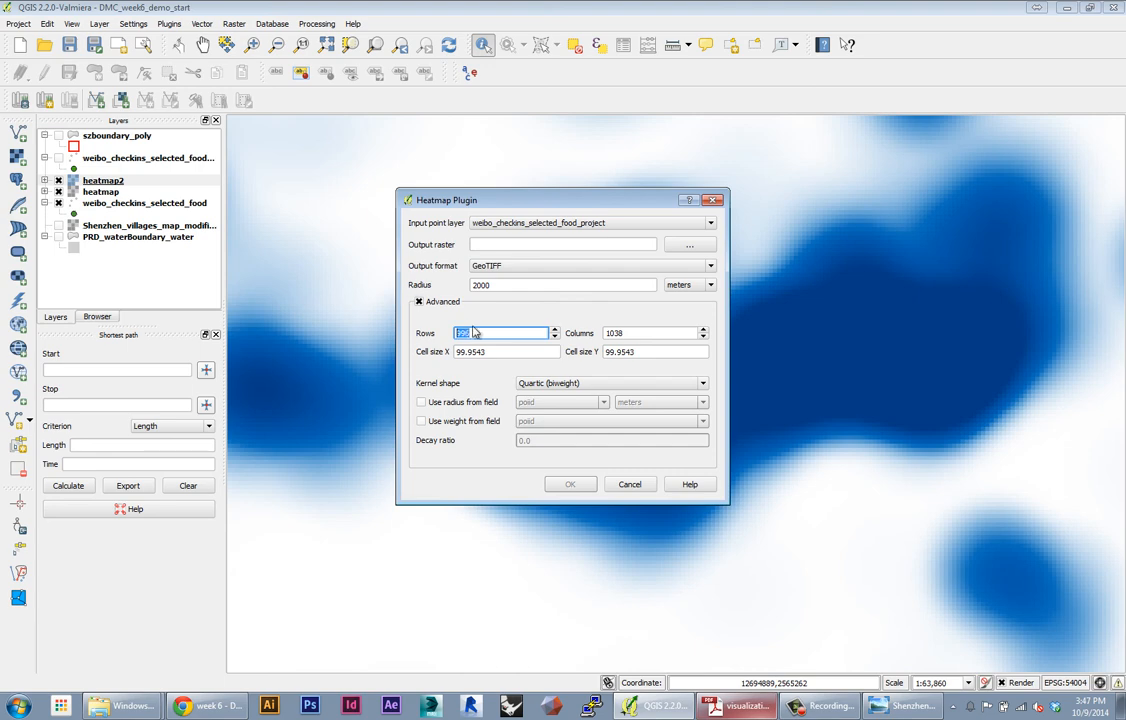
pyautogui.press('Tab')
pyautogui.click(466, 331)
pyautogui.moveTo(492, 356); pyautogui.dragTo(432, 365)
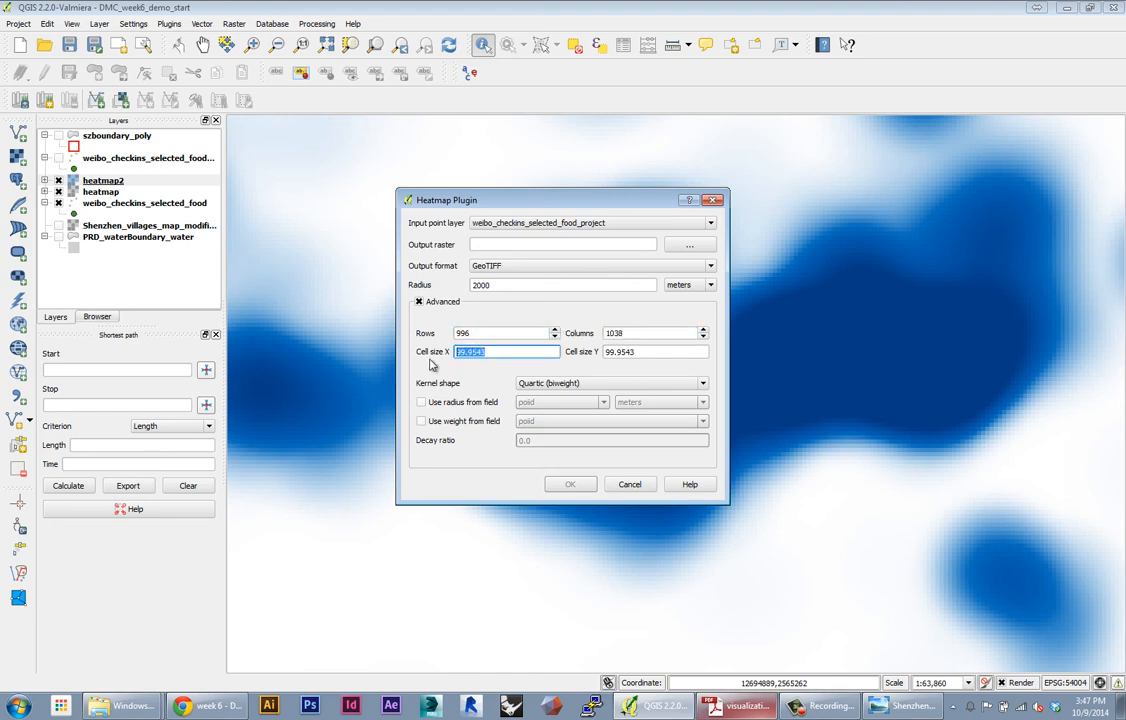
pyautogui.click(481, 335)
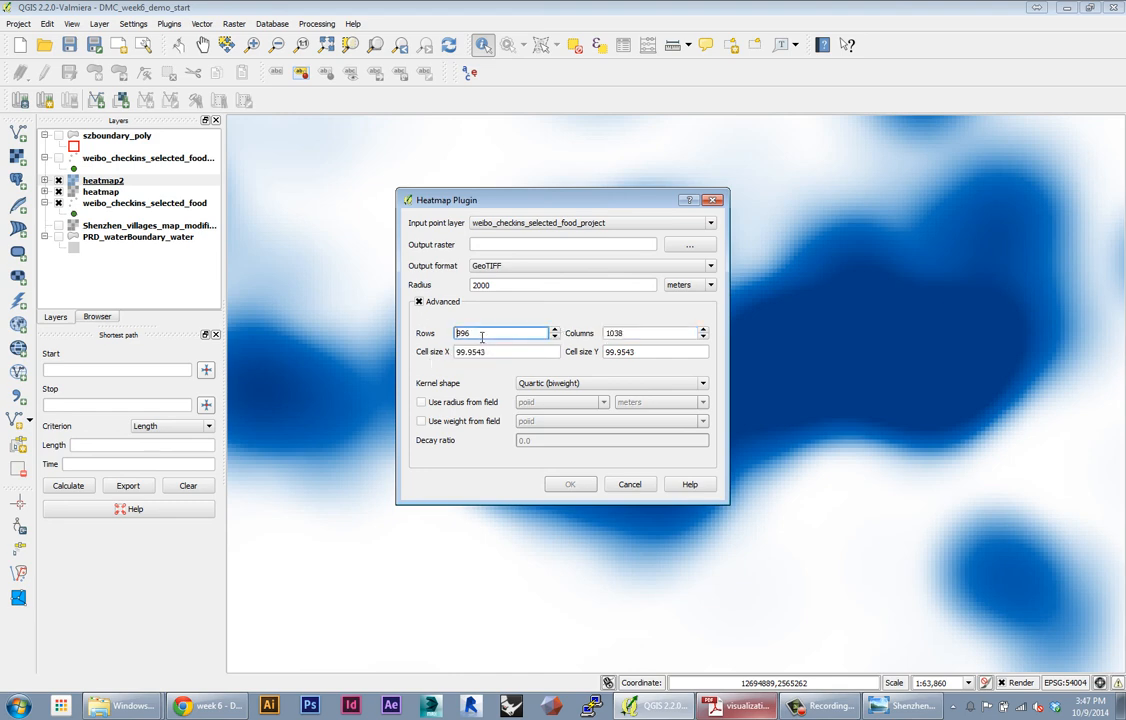
pyautogui.moveTo(465, 339); pyautogui.dragTo(451, 344)
pyautogui.click(645, 485)
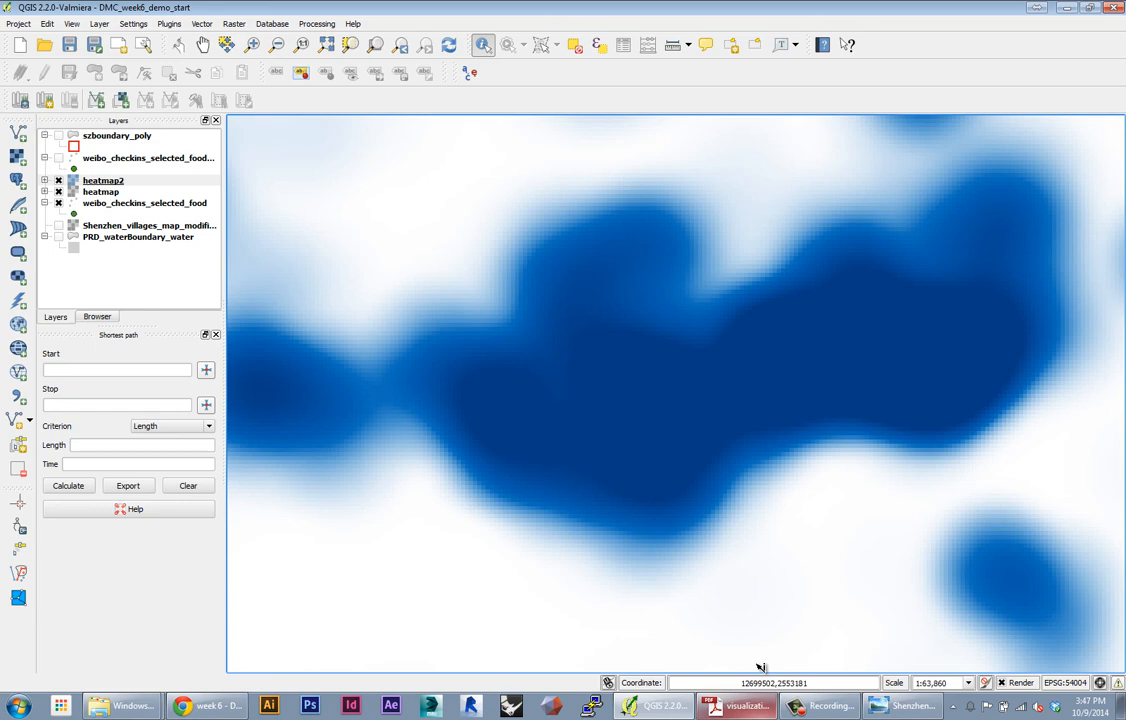
# Step: Check the project's coordinate reference system settings, keeping World_Mercator selected
pyautogui.click(18, 24)
pyautogui.click(50, 156)
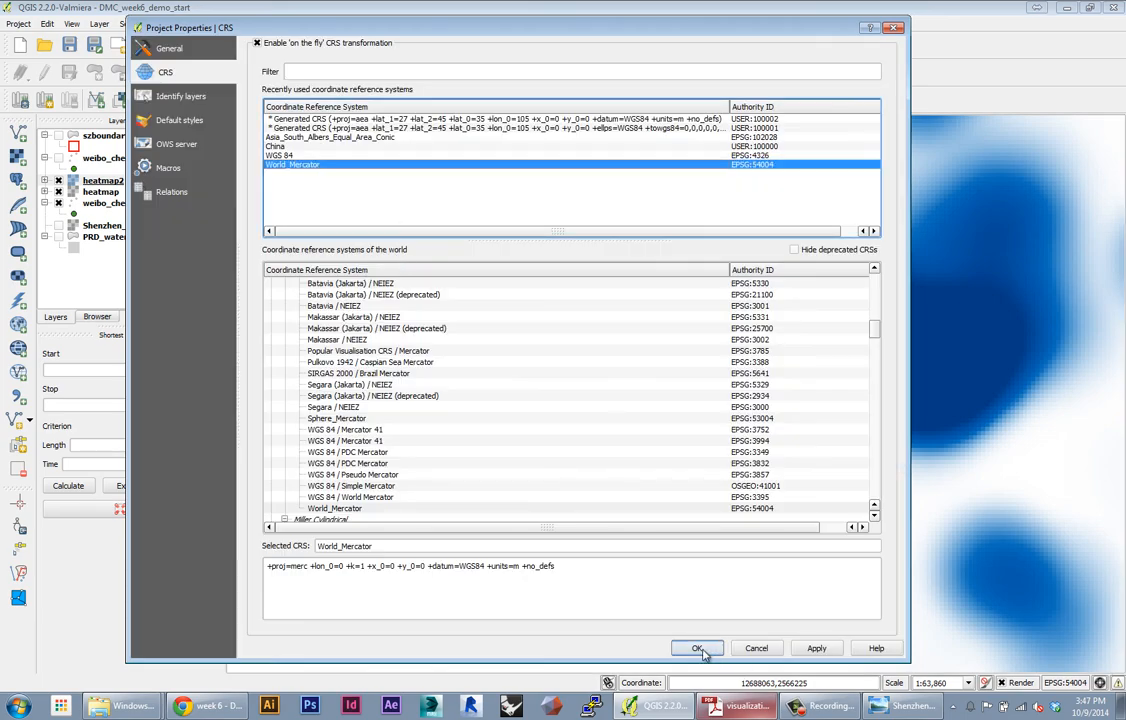
pyautogui.click(697, 649)
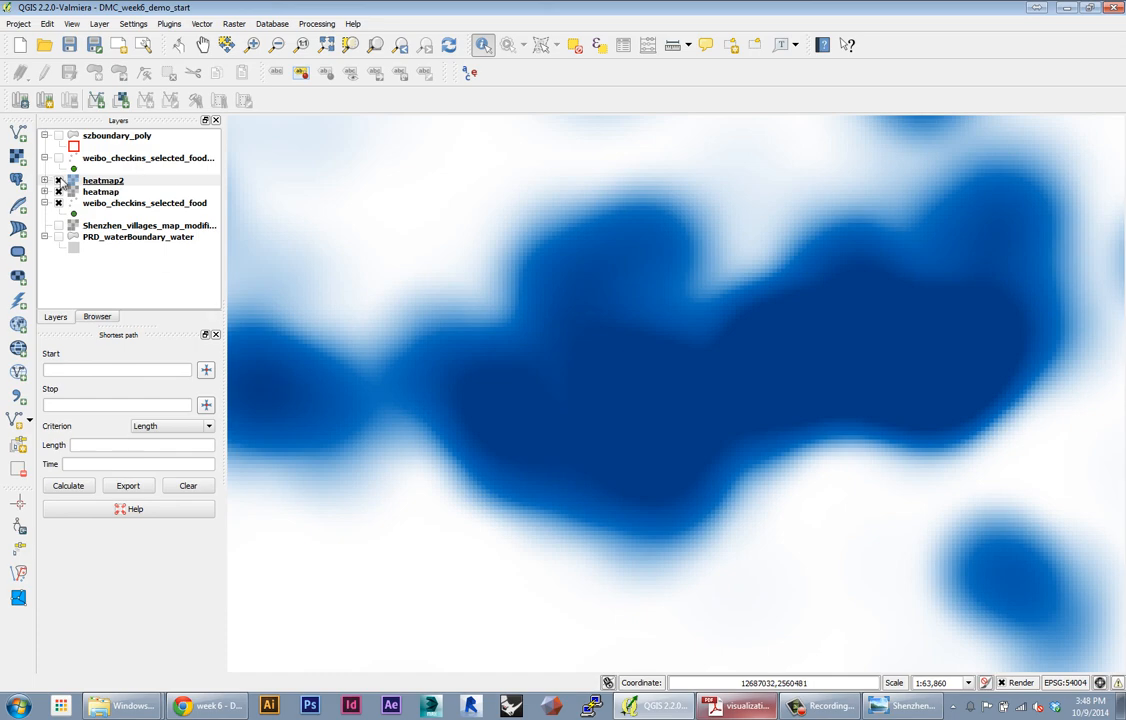
# Step: Examine the distribution of heatmap2's density clusters across the whole city
pyautogui.scroll(-2, 477, 300)
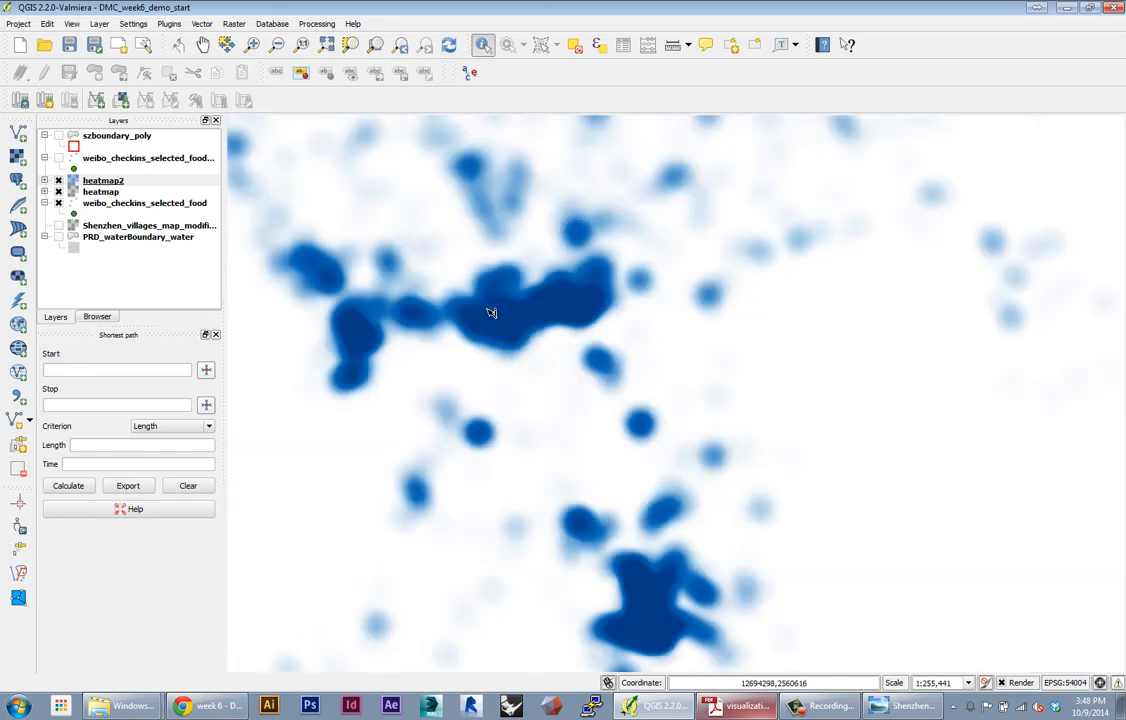
pyautogui.scroll(-1, 488, 312)
pyautogui.scroll(1, 488, 312)
pyautogui.moveTo(511, 311); pyautogui.dragTo(663, 325)
pyautogui.moveTo(721, 439); pyautogui.dragTo(659, 397)
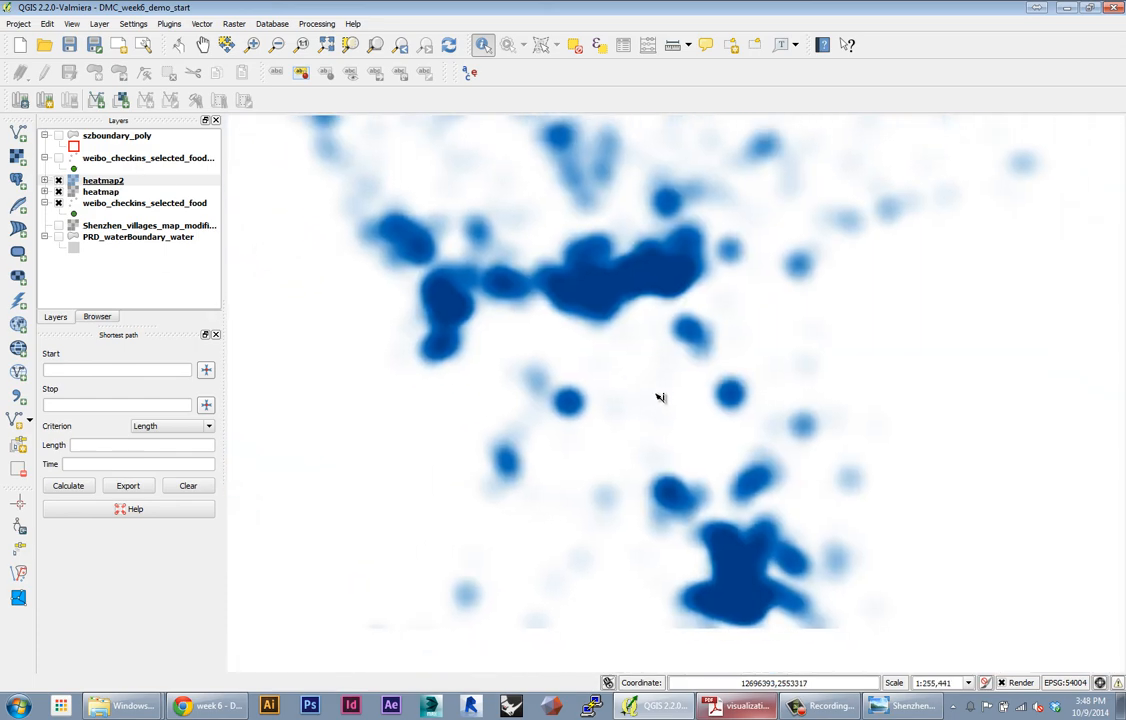
pyautogui.scroll(-1, 668, 407)
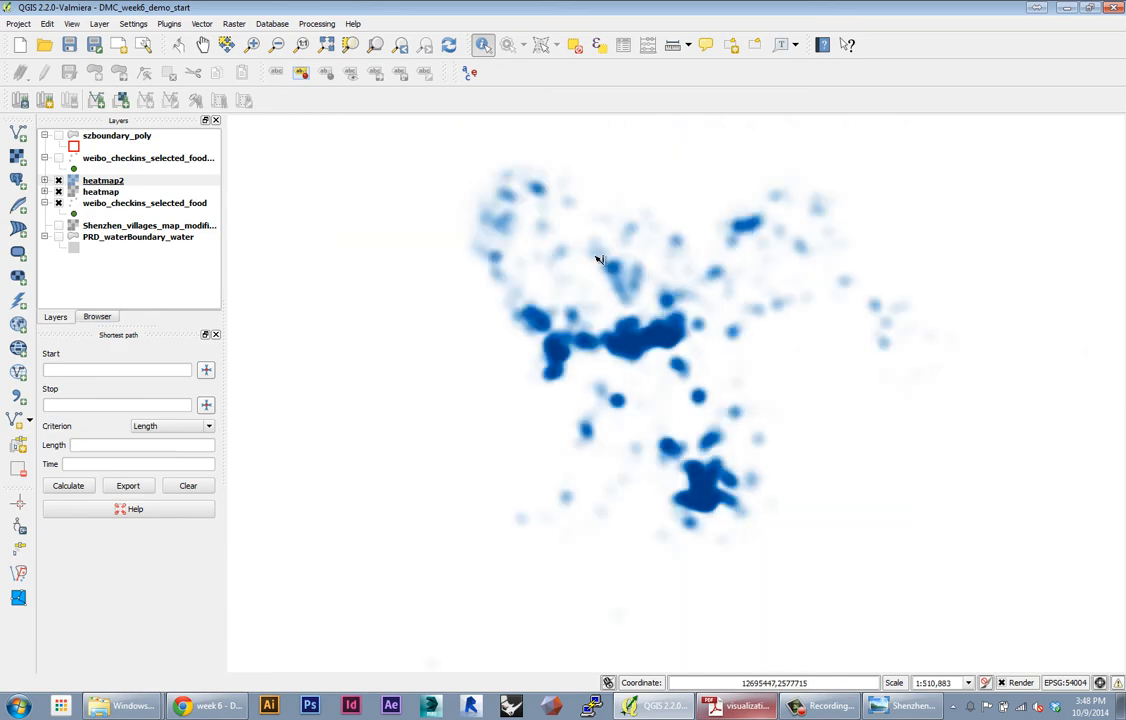
pyautogui.scroll(1, 540, 277)
# Step: Move heatmap2 below the weibo_checkins_selected_food layer and hide the first heatmap to overlay the check-in points on heatmap2
pyautogui.moveTo(100, 181); pyautogui.dragTo(100, 208)
pyautogui.scroll(-1, 743, 417)
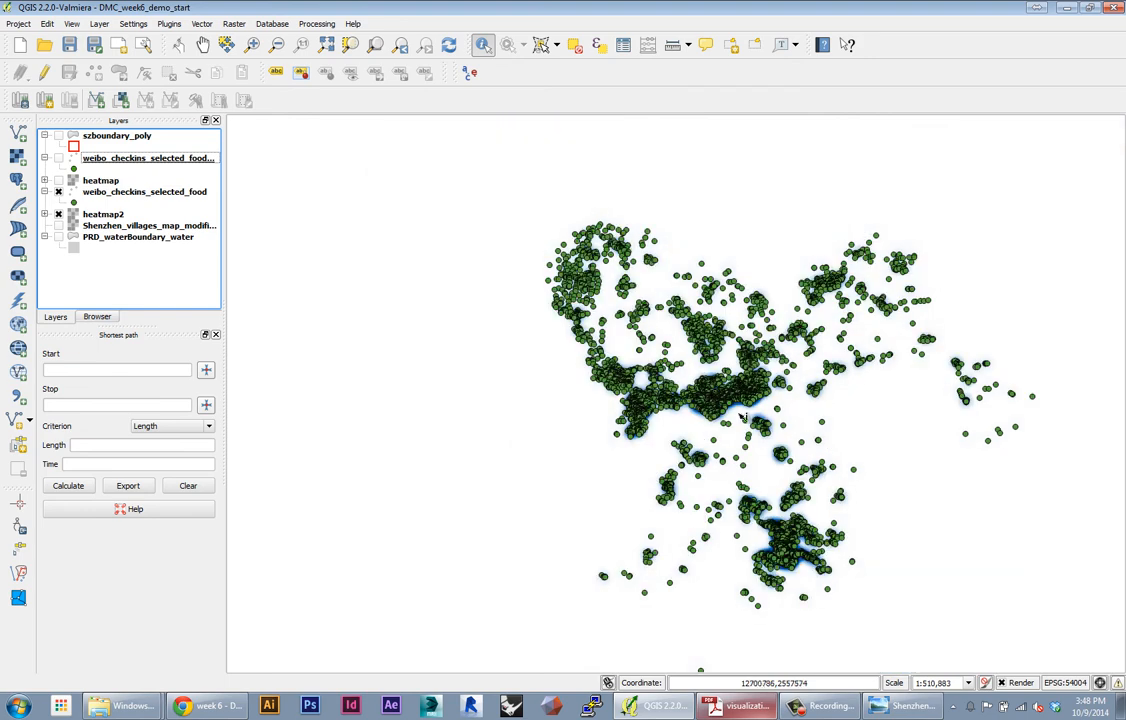
pyautogui.scroll(2, 743, 417)
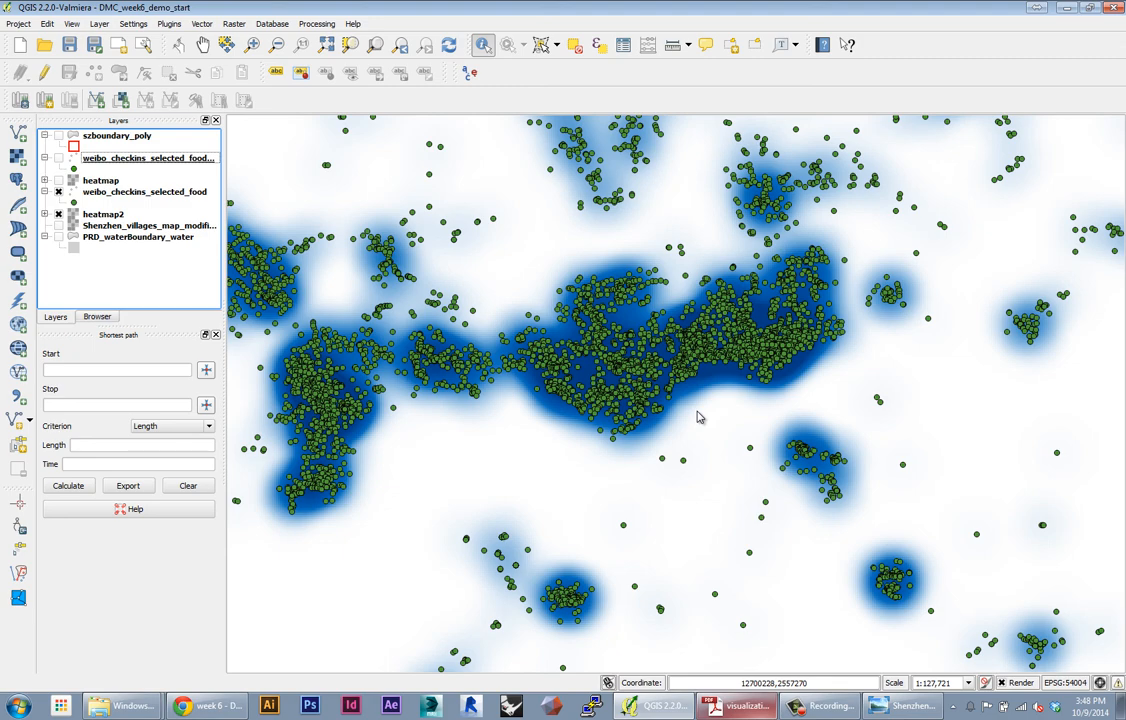
# Step: Hide the weibo_checkins_selected_food points and examine heatmap2 alone at city scale
pyautogui.click(58, 191)
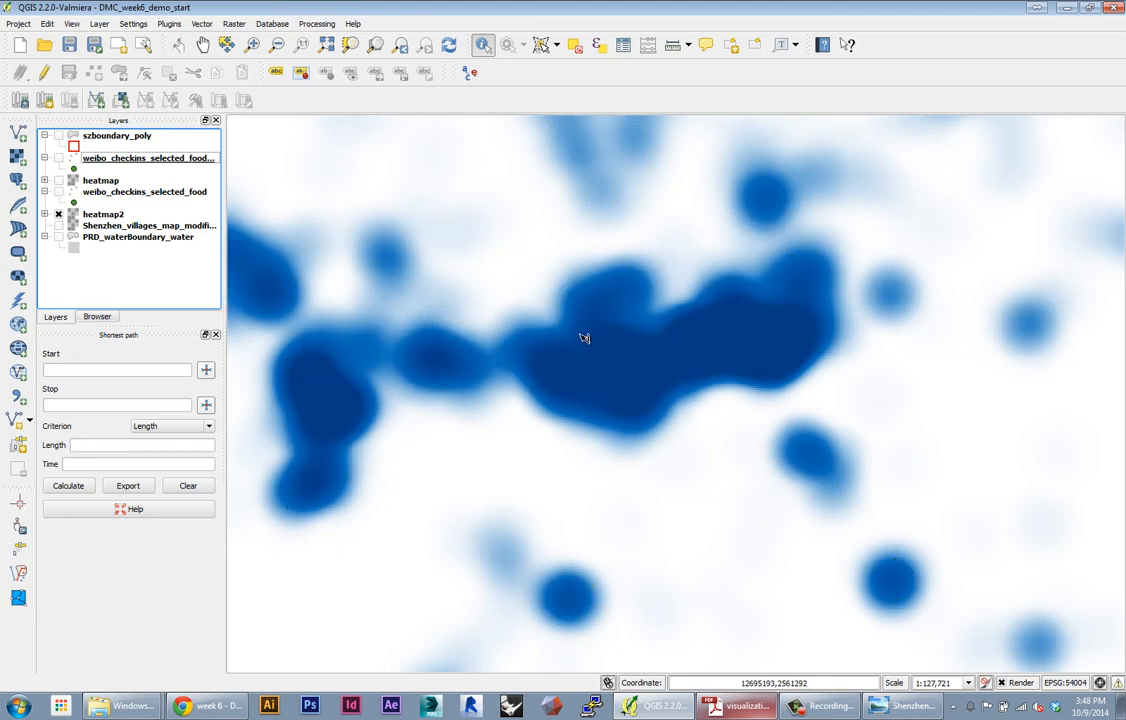
pyautogui.scroll(-1, 585, 338)
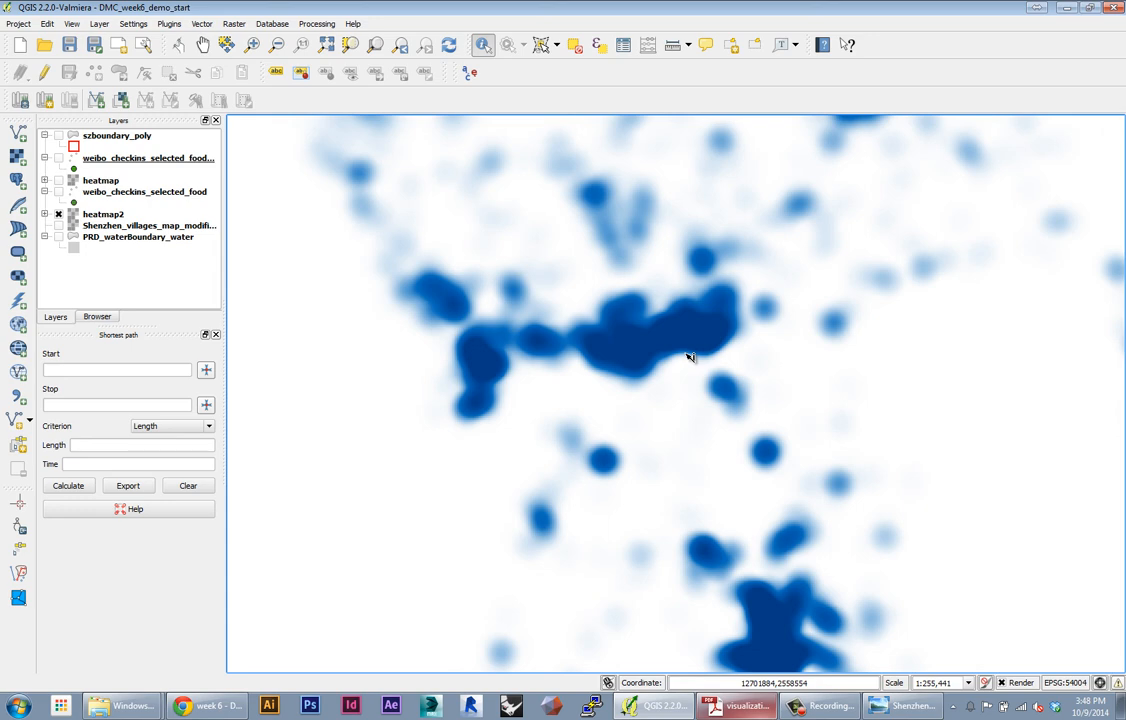
pyautogui.scroll(-1, 715, 340)
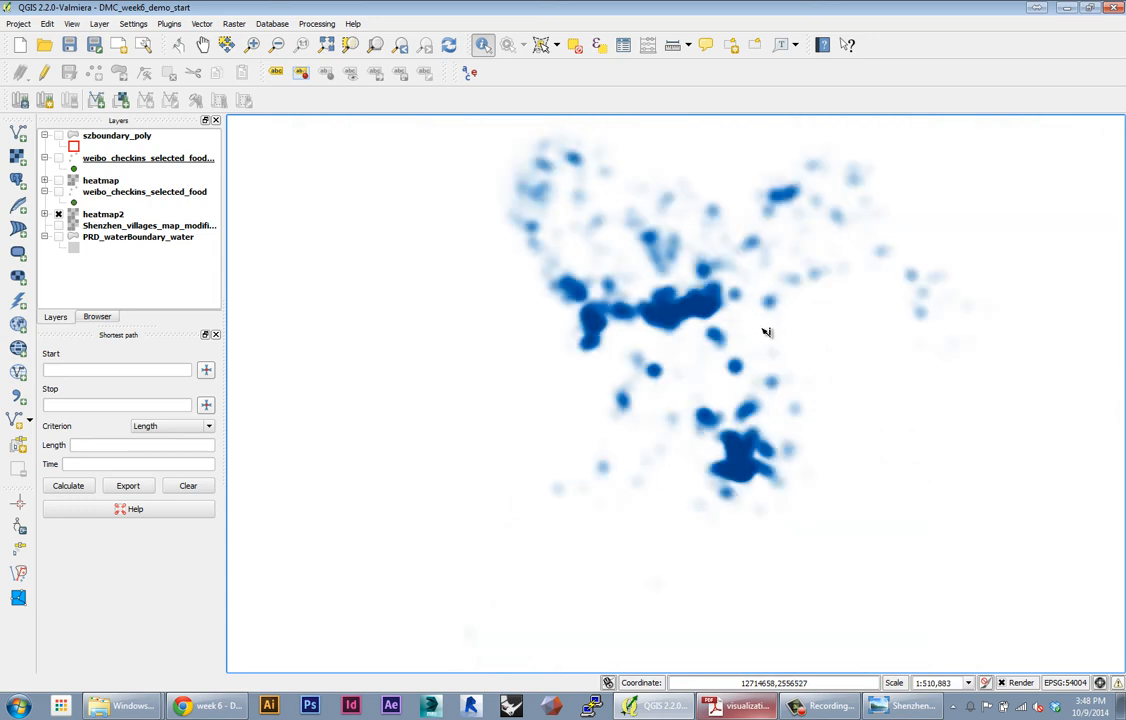